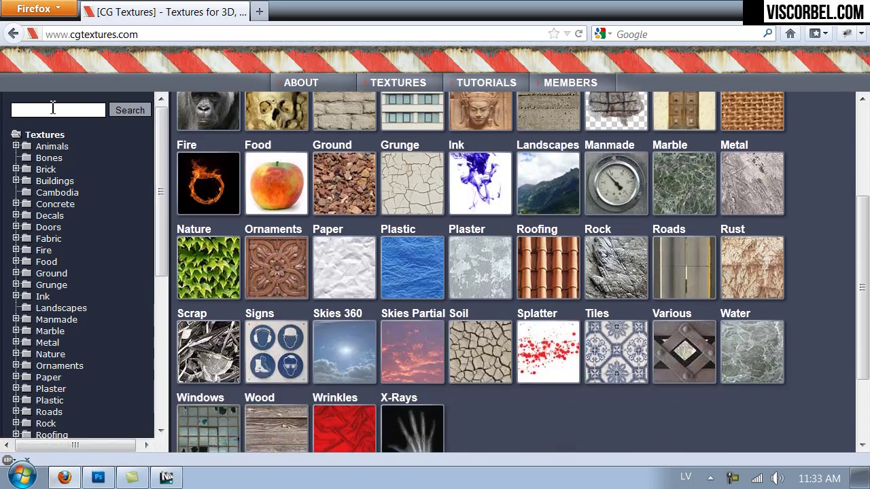
- Search CG Textures for "stone wall" and browse through the resulting textures
{"action": "key", "text": "Return"}
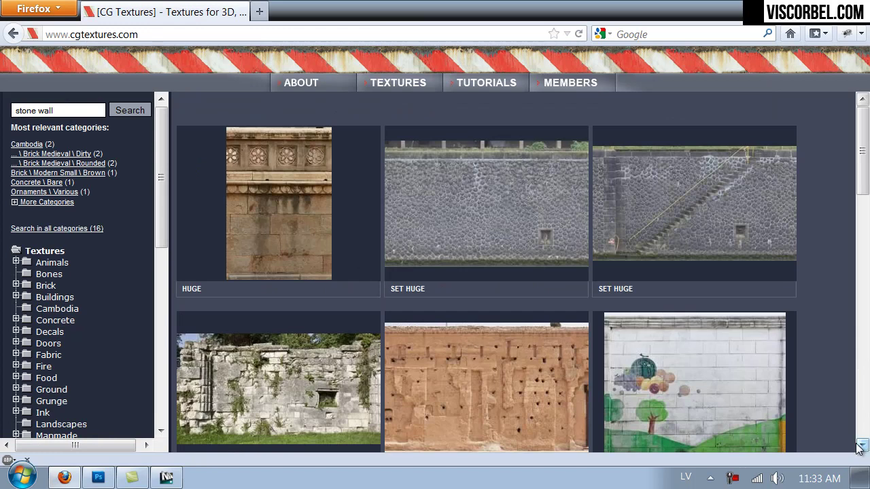
{"action": "scroll", "coordinate": [806, 197], "scroll_direction": "down", "scroll_amount": 10}
{"action": "scroll", "coordinate": [804, 206], "scroll_direction": "down", "scroll_amount": 10}
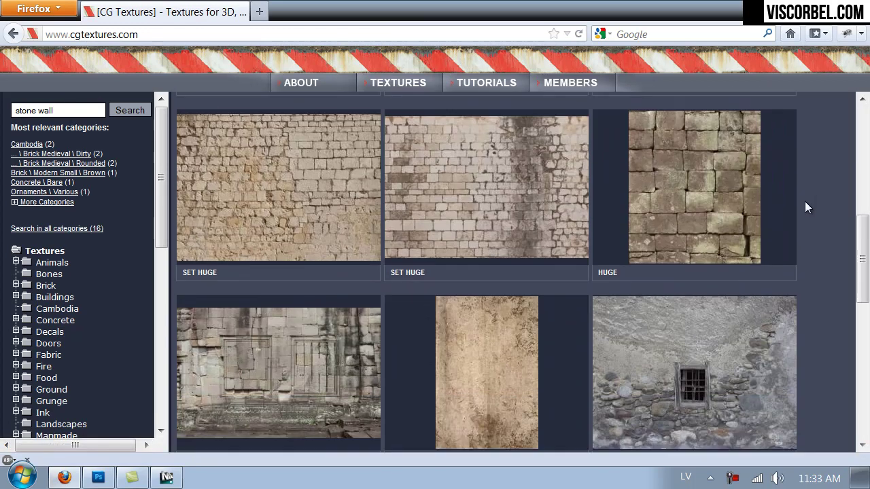
{"action": "scroll", "coordinate": [801, 214], "scroll_direction": "down", "scroll_amount": 5}
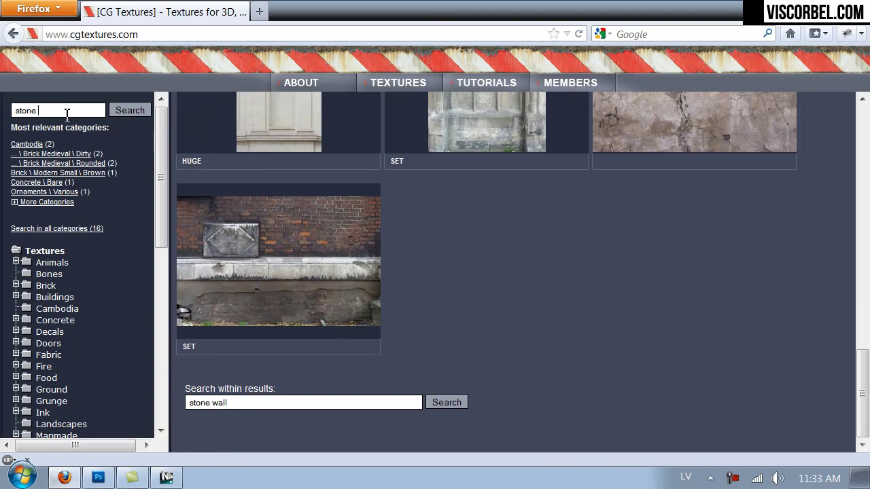
- Search the textures for "stone", browse the results, and open the Brick Rounded category
{"action": "key", "text": "Return"}
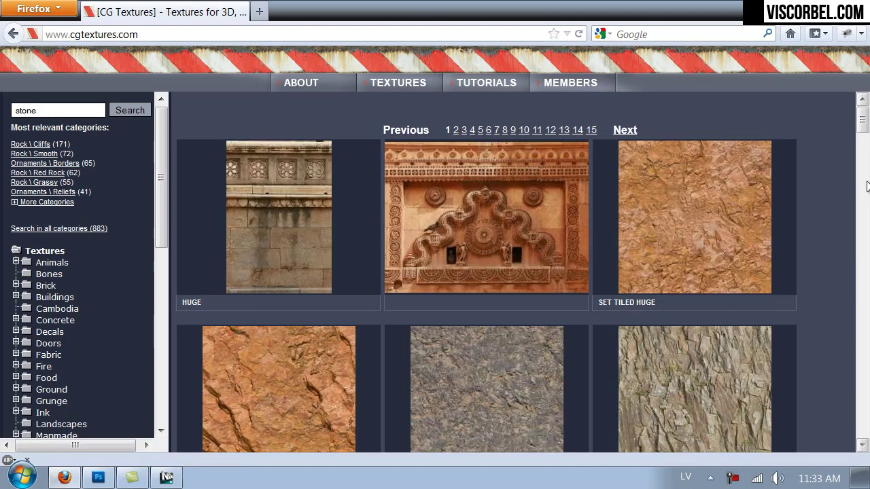
{"action": "scroll", "coordinate": [381, 222], "scroll_direction": "down", "scroll_amount": 17}
{"action": "scroll", "coordinate": [408, 205], "scroll_direction": "down", "scroll_amount": 5}
{"action": "scroll", "coordinate": [417, 207], "scroll_direction": "down", "scroll_amount": 15}
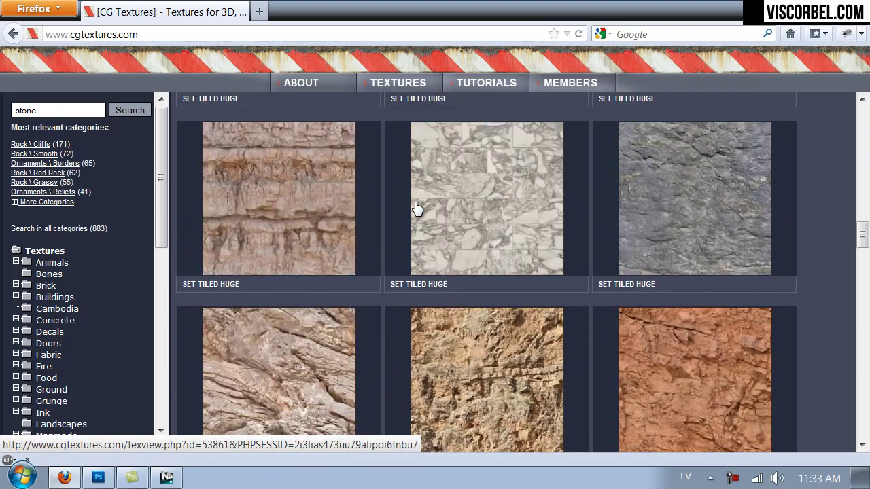
{"action": "scroll", "coordinate": [416, 215], "scroll_direction": "down", "scroll_amount": 15}
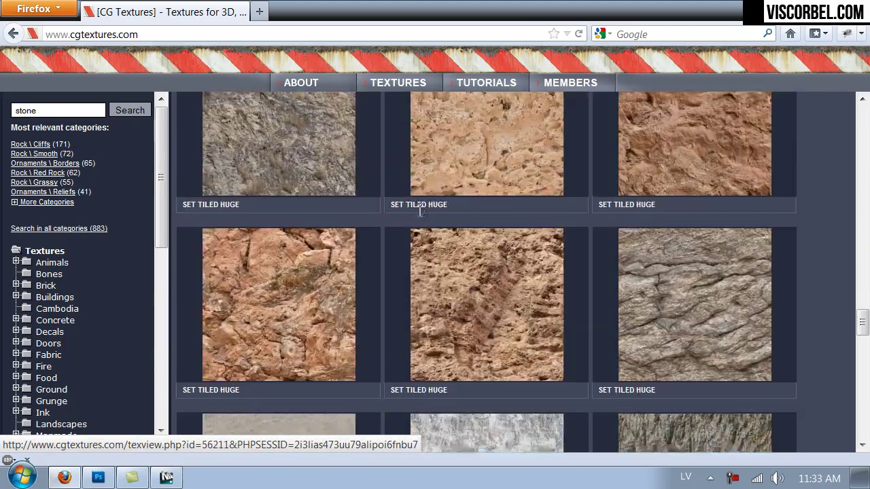
{"action": "scroll", "coordinate": [410, 216], "scroll_direction": "down", "scroll_amount": 7}
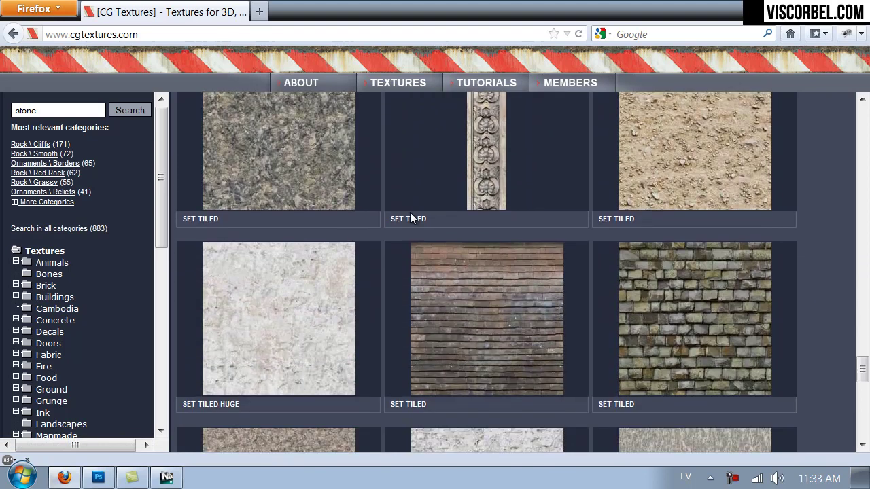
{"action": "scroll", "coordinate": [410, 217], "scroll_direction": "down", "scroll_amount": 5}
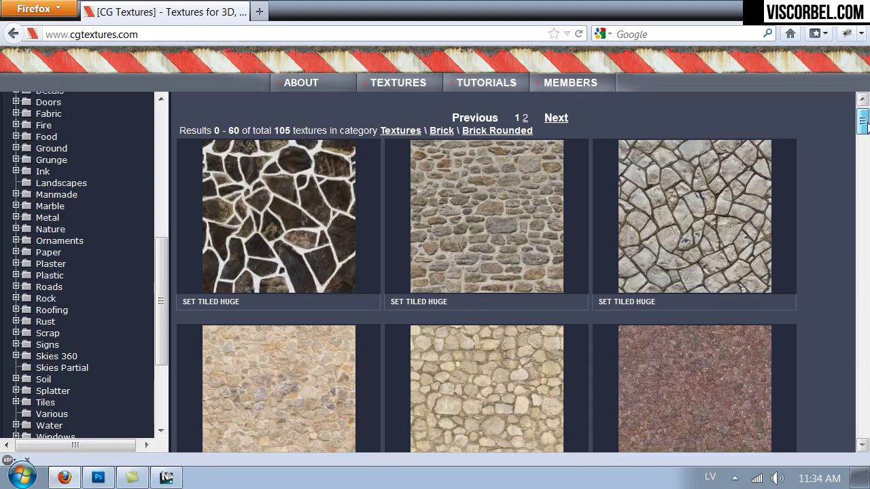
- Preview the tiled stone textures in Brick Rounded and open the page of the light grey irregular stone texture
{"action": "mouse_move", "coordinate": [497, 211]}
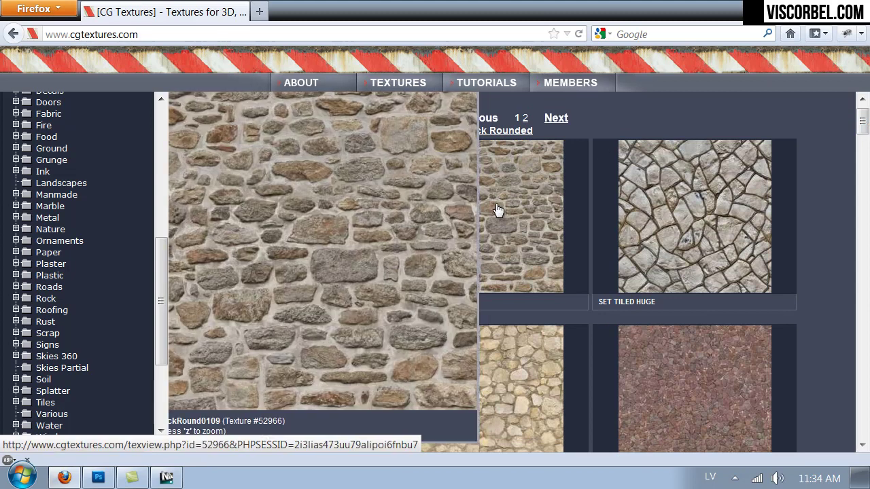
{"action": "scroll", "coordinate": [498, 210], "scroll_direction": "down", "scroll_amount": 2}
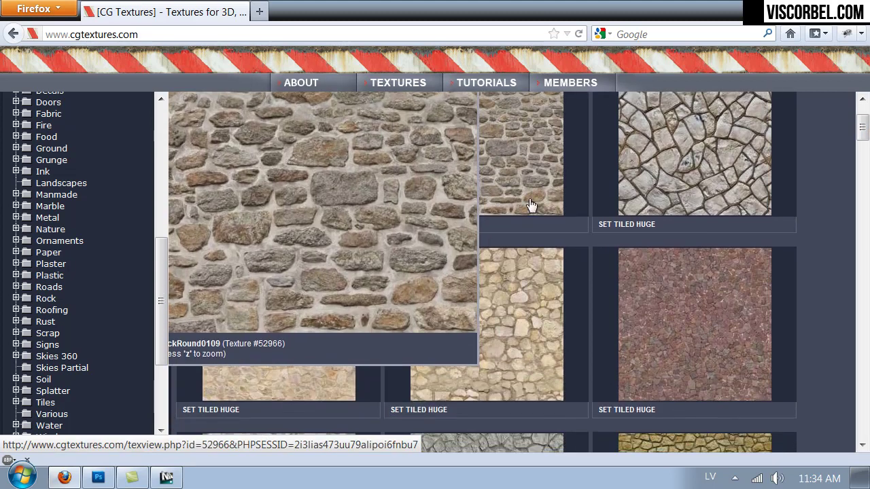
{"action": "mouse_move", "coordinate": [700, 180]}
{"action": "scroll", "coordinate": [703, 200], "scroll_direction": "up", "scroll_amount": 2}
{"action": "left_click", "coordinate": [704, 214]}
- Download the large 3130x3130 version of the tiled image and open it in Adobe Photoshop CS5.1
{"action": "scroll", "coordinate": [447, 289], "scroll_direction": "down", "scroll_amount": 4}
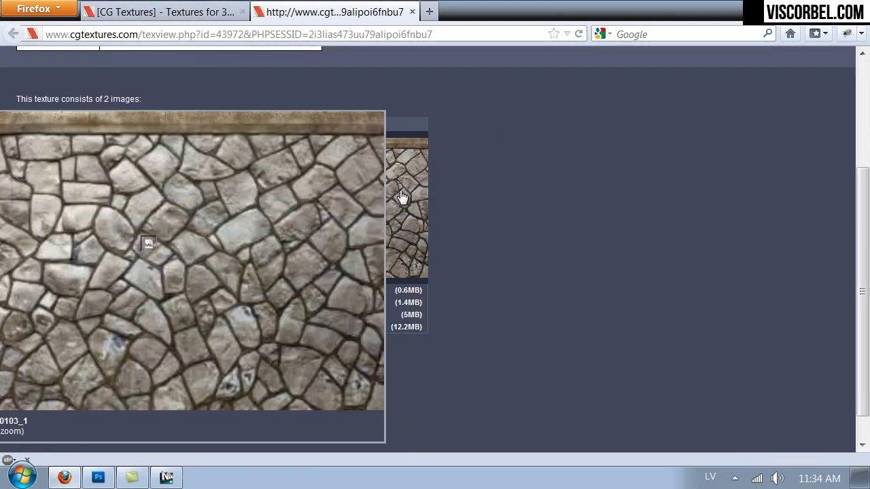
{"action": "mouse_move", "coordinate": [49, 217]}
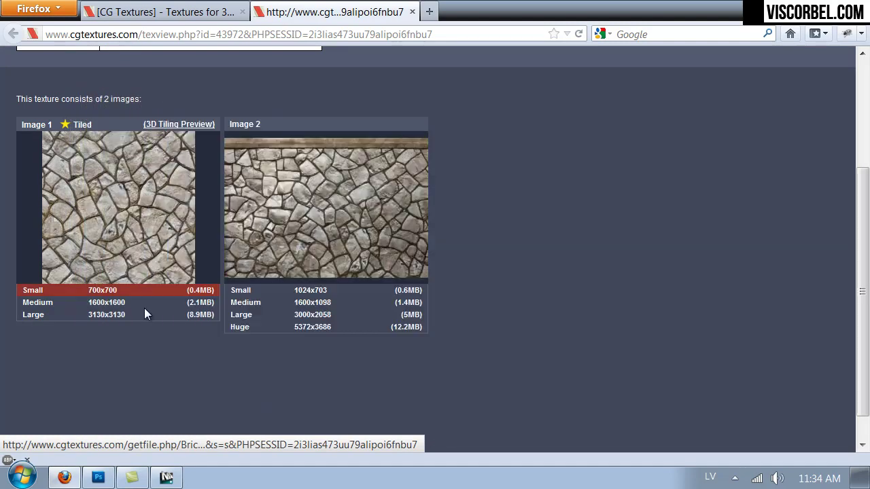
{"action": "left_click", "coordinate": [31, 316]}
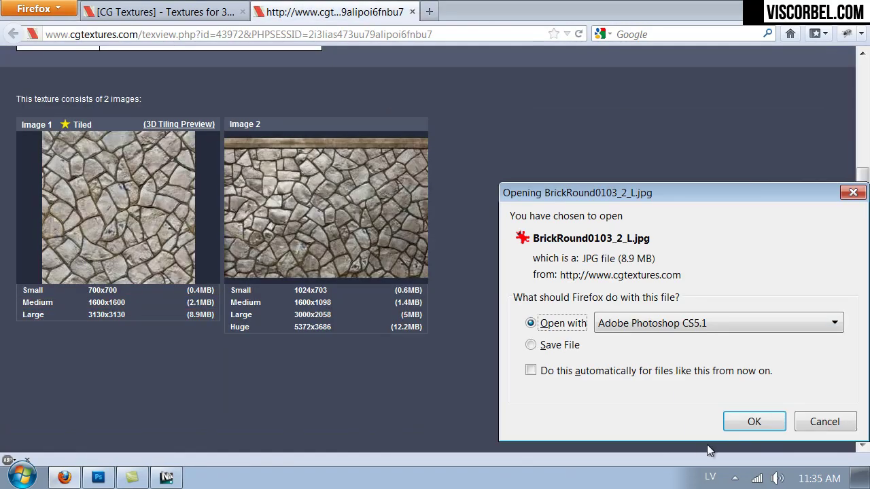
{"action": "left_click", "coordinate": [753, 422]}
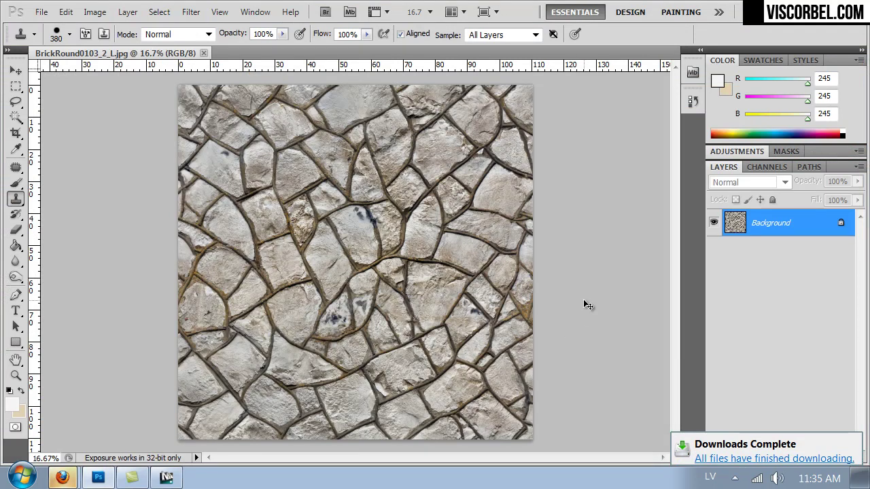
{"action": "key", "text": "ctrl+shift+s"}
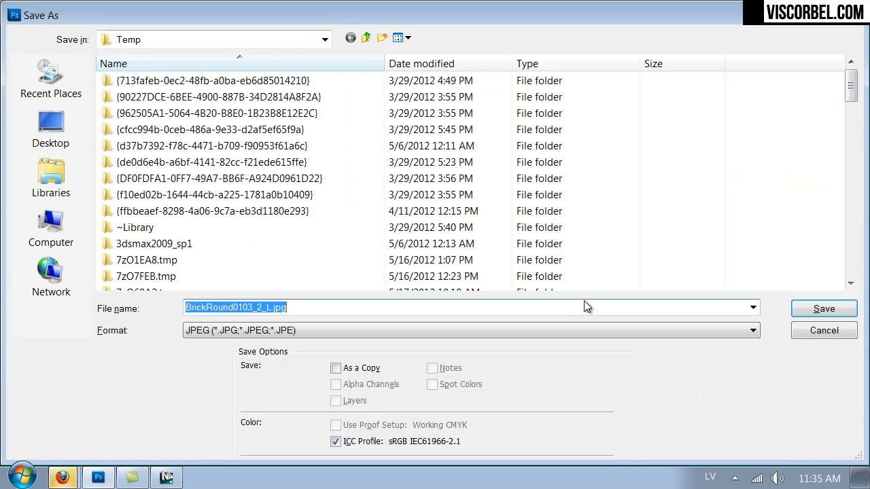
{"action": "left_click", "coordinate": [837, 330]}
- Select and copy the whole texture, and set the canvas size to 200 percent in both width and height
{"action": "key", "text": "ctrl+a"}
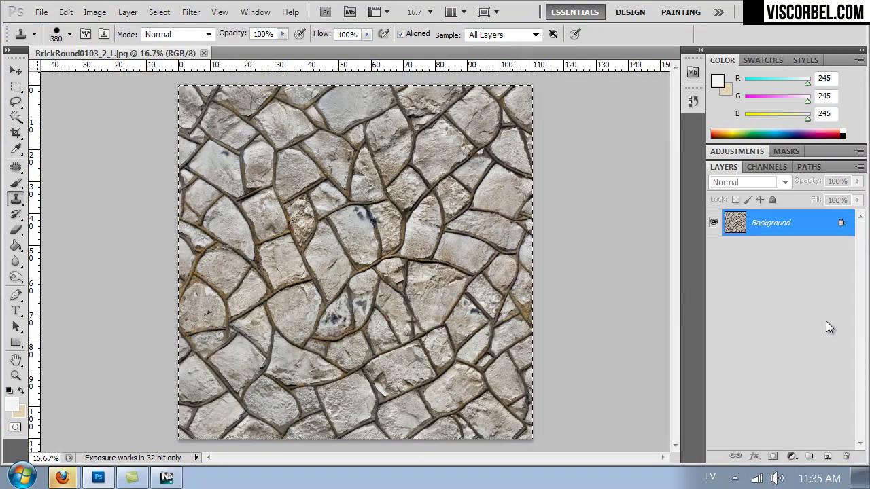
{"action": "key", "text": "ctrl+alt+c"}
{"action": "left_click", "coordinate": [680, 231]}
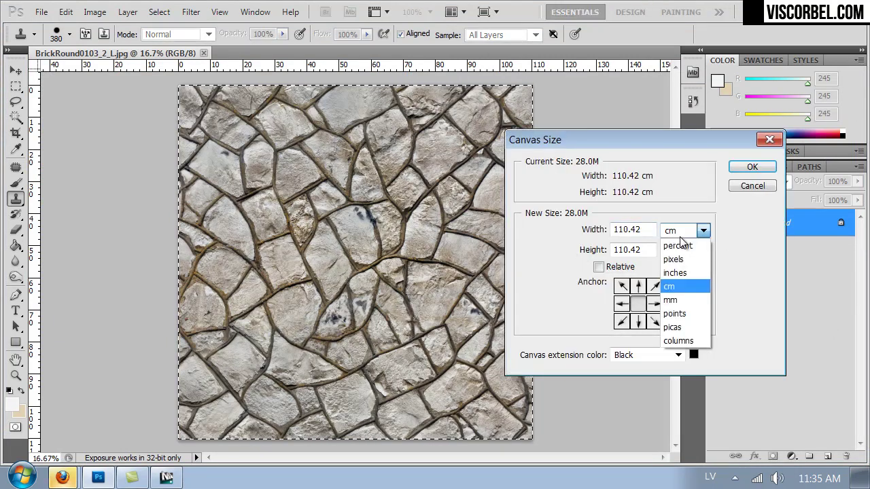
{"action": "left_click", "coordinate": [679, 245]}
{"action": "double_click", "coordinate": [644, 231]}
{"action": "type", "text": "200"}
{"action": "key", "text": "Tab"}
{"action": "key", "text": "Tab"}
{"action": "type", "text": "200"}
{"action": "key", "text": "Return"}
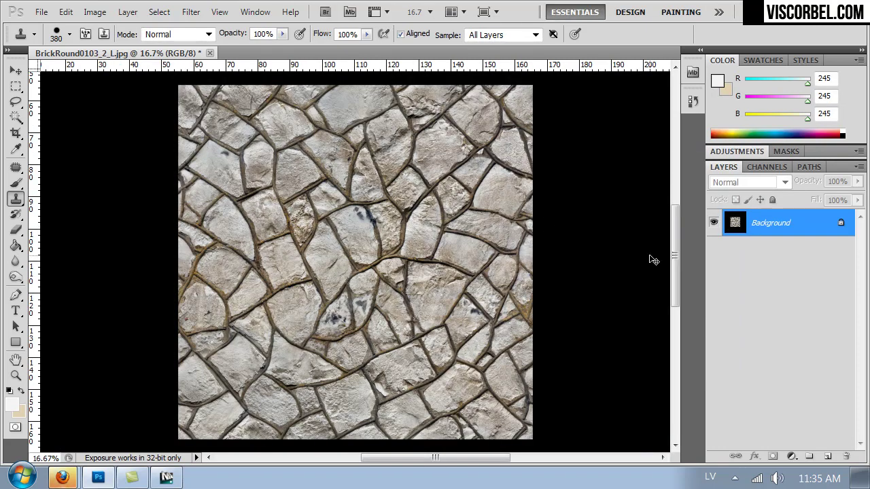
- Paste four copies of the texture, one filling each quadrant of the enlarged canvas, and merge all layers
{"action": "key", "text": "ctrl+minus"}
{"action": "key", "text": "ctrl+shift+alt+n"}
{"action": "left_click_drag", "start_coordinate": [384, 271], "coordinate": [295, 182], "text": "ctrl"}
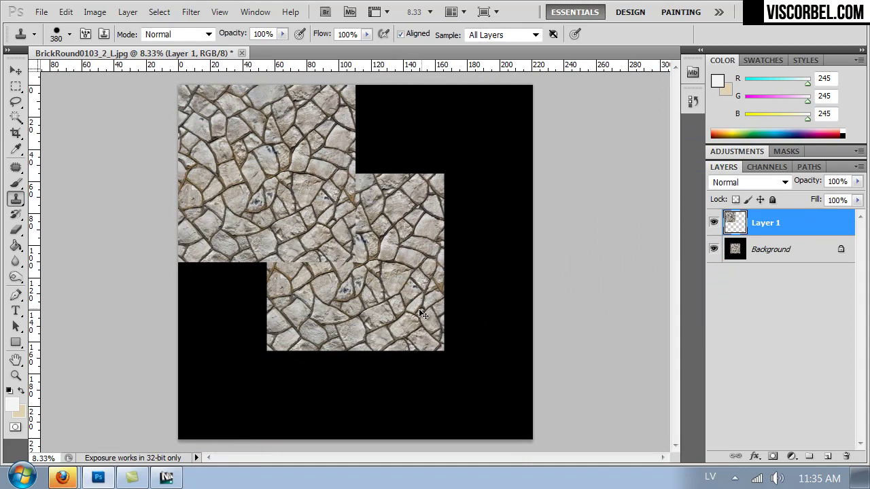
{"action": "key", "text": "ctrl+v"}
{"action": "left_click_drag", "start_coordinate": [322, 258], "coordinate": [407, 169], "text": "ctrl"}
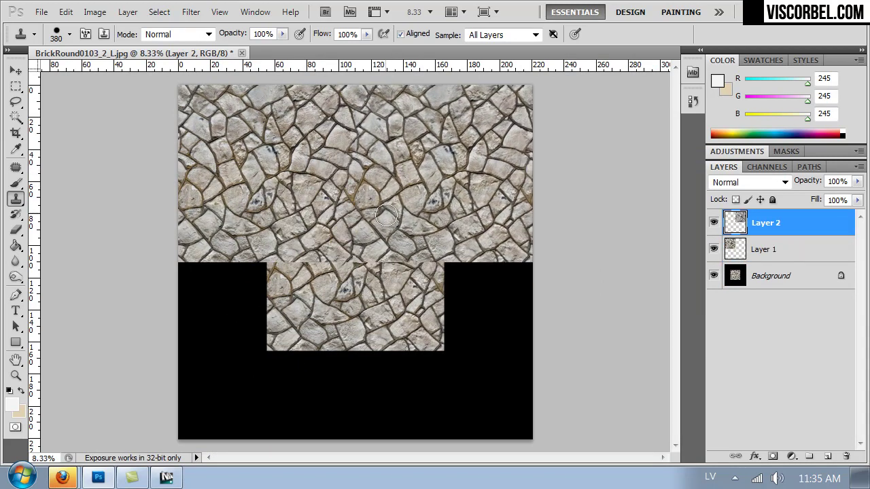
{"action": "key", "text": "ctrl+v"}
{"action": "left_click_drag", "start_coordinate": [334, 305], "coordinate": [309, 319], "text": "ctrl"}
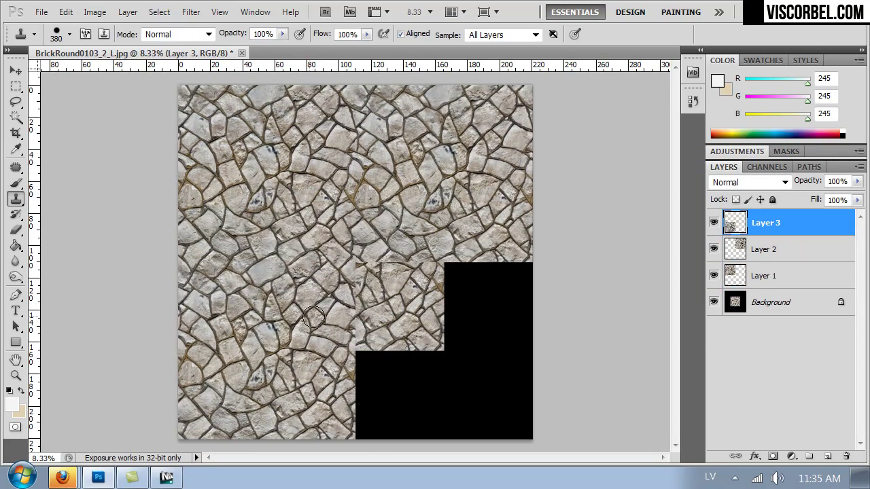
{"action": "key", "text": "ctrl+v"}
{"action": "left_click_drag", "start_coordinate": [312, 281], "coordinate": [398, 341], "text": "ctrl"}
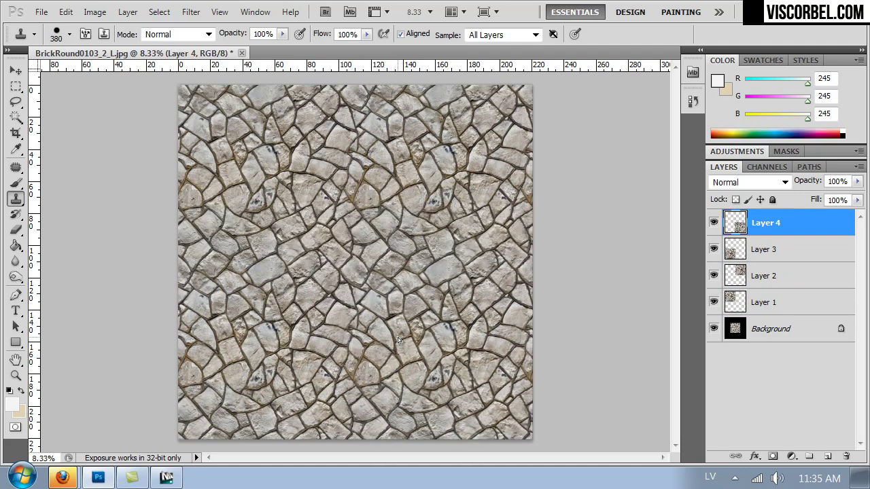
{"action": "left_click", "coordinate": [752, 332], "text": "shift"}
{"action": "key", "text": "ctrl+e"}
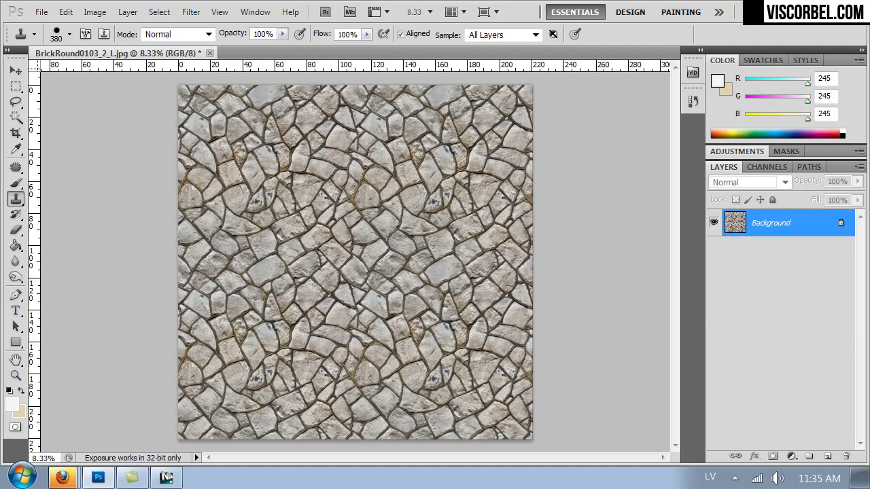
- Lasso a patch of clean stones, copy it to a new layer, and place it over the stained stones in the upper-right tile
{"action": "key", "text": "ctrl+plus"}
{"action": "key", "text": "ctrl+plus"}
{"action": "key", "text": "ctrl+plus"}
{"action": "left_click_drag", "start_coordinate": [460, 148], "coordinate": [310, 317]}
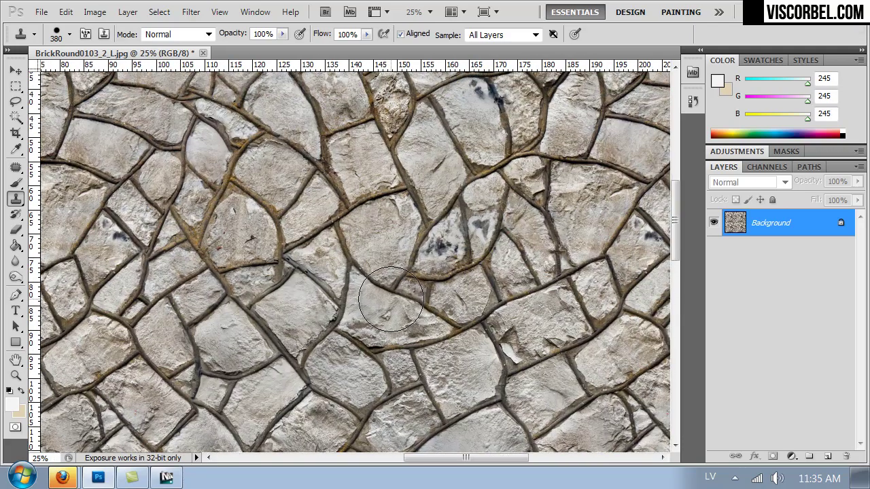
{"action": "right_click", "coordinate": [420, 286]}
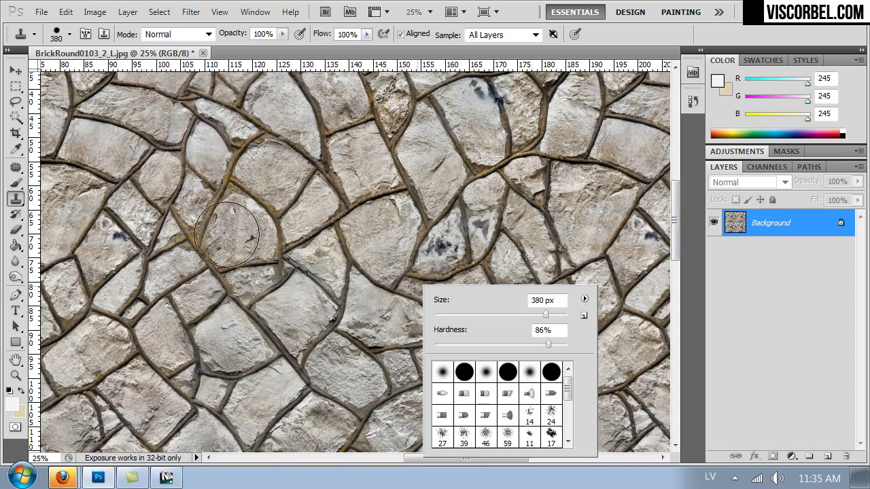
{"action": "left_click", "coordinate": [15, 101]}
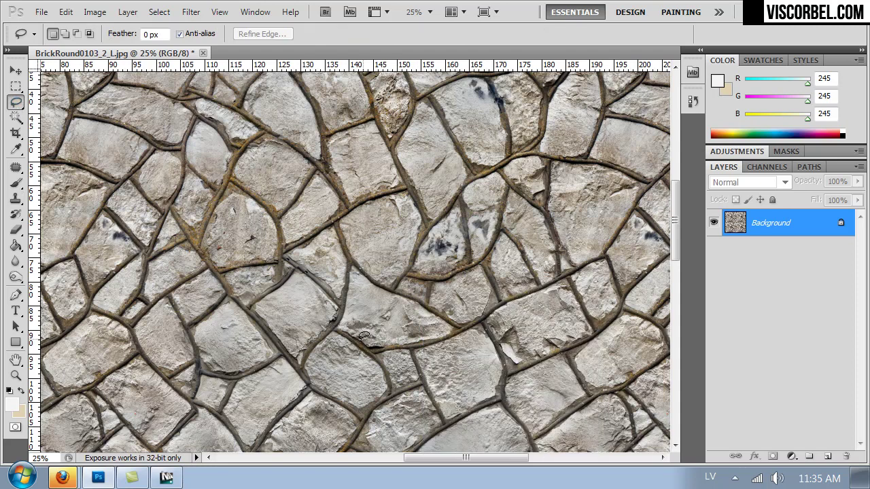
{"action": "scroll", "coordinate": [306, 353], "scroll_direction": "down", "scroll_amount": 3}
{"action": "scroll", "coordinate": [292, 360], "scroll_direction": "left", "scroll_amount": 3, "text": "ctrl"}
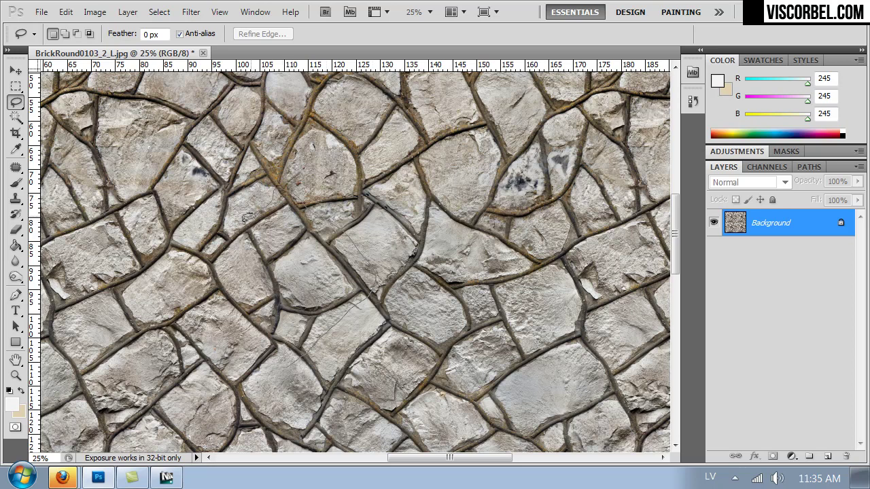
{"action": "mouse_move", "coordinate": [255, 351]}
{"action": "left_mouse_down"}
{"action": "mouse_move", "coordinate": [326, 285]}
{"action": "mouse_move", "coordinate": [253, 353]}
{"action": "left_mouse_up"}
{"action": "key", "text": "ctrl+j"}
{"action": "left_click_drag", "start_coordinate": [287, 279], "coordinate": [511, 188], "text": "ctrl"}
- Free-transform the copied stone patch, rotating and shifting it so its joints line up with the surrounding mortar lines
{"action": "key", "text": "ctrl+minus"}
{"action": "key", "text": "ctrl+minus"}
{"action": "key", "text": "ctrl+minus"}
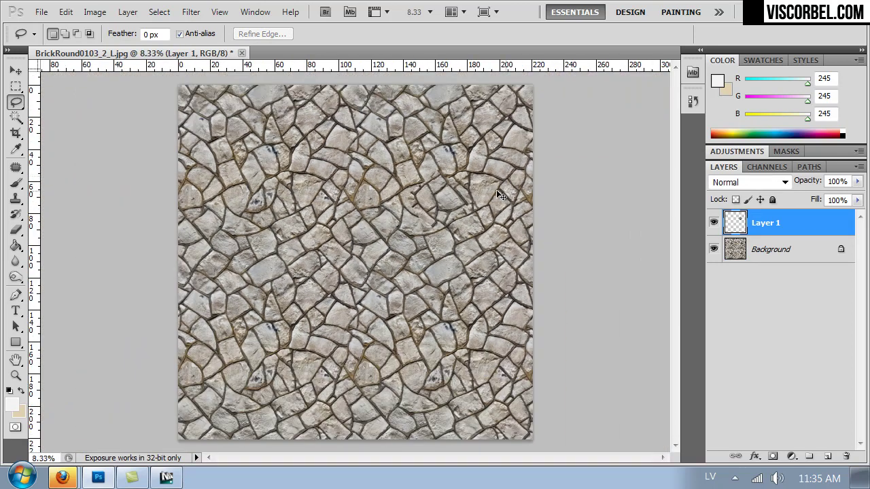
{"action": "mouse_move", "coordinate": [431, 199]}
{"action": "left_mouse_down", "text": "ctrl"}
{"action": "mouse_move", "coordinate": [441, 256]}
{"action": "mouse_move", "coordinate": [461, 279]}
{"action": "mouse_move", "coordinate": [454, 197]}
{"action": "mouse_move", "coordinate": [305, 348]}
{"action": "mouse_move", "coordinate": [241, 398]}
{"action": "left_mouse_up", "text": "ctrl"}
{"action": "key", "text": "ctrl+plus"}
{"action": "key", "text": "ctrl+plus"}
{"action": "key", "text": "ctrl+plus"}
{"action": "right_click", "coordinate": [442, 233]}
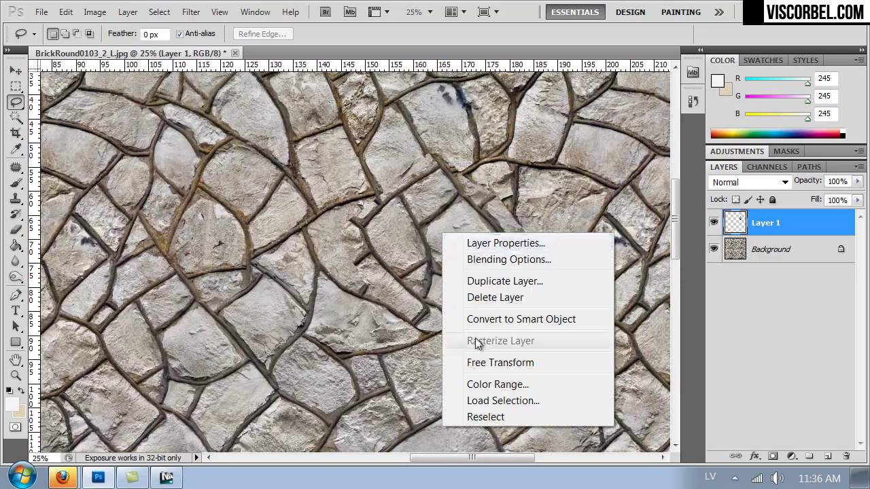
{"action": "left_click", "coordinate": [483, 365]}
{"action": "left_click_drag", "start_coordinate": [503, 332], "coordinate": [543, 207]}
{"action": "mouse_move", "coordinate": [423, 208]}
{"action": "left_mouse_down"}
{"action": "mouse_move", "coordinate": [431, 196]}
{"action": "mouse_move", "coordinate": [423, 201]}
{"action": "left_mouse_up"}
{"action": "key", "text": "Return"}
{"action": "key", "text": "l"}
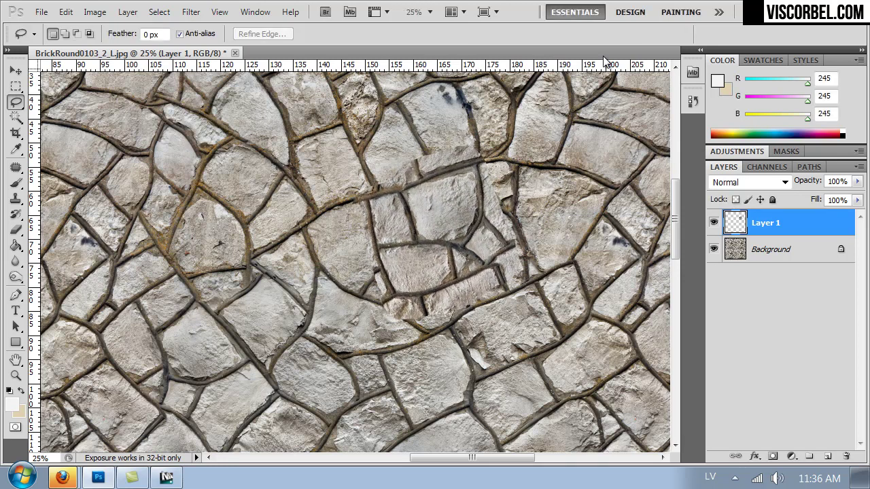
- Erase the excess edges of the copied stone patch so it blends into the surrounding stones along the mortar lines
{"action": "key", "text": "ctrl+plus"}
{"action": "left_click_drag", "start_coordinate": [546, 246], "coordinate": [342, 288]}
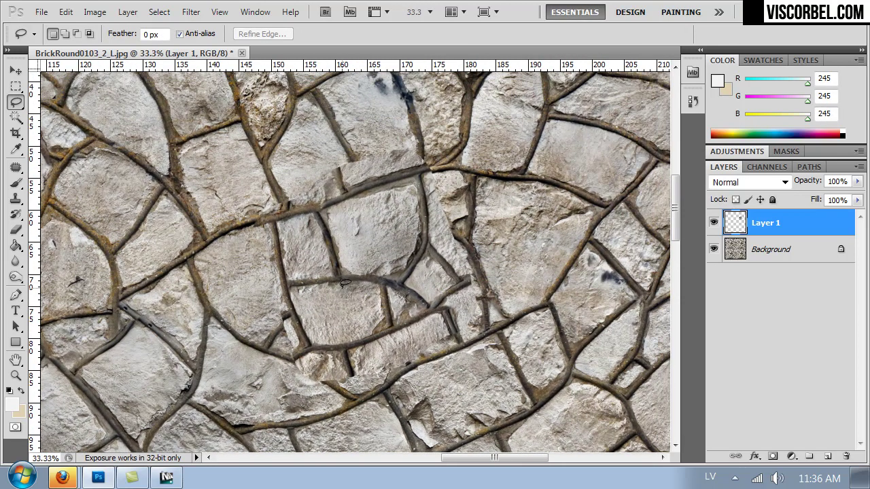
{"action": "key", "text": "e"}
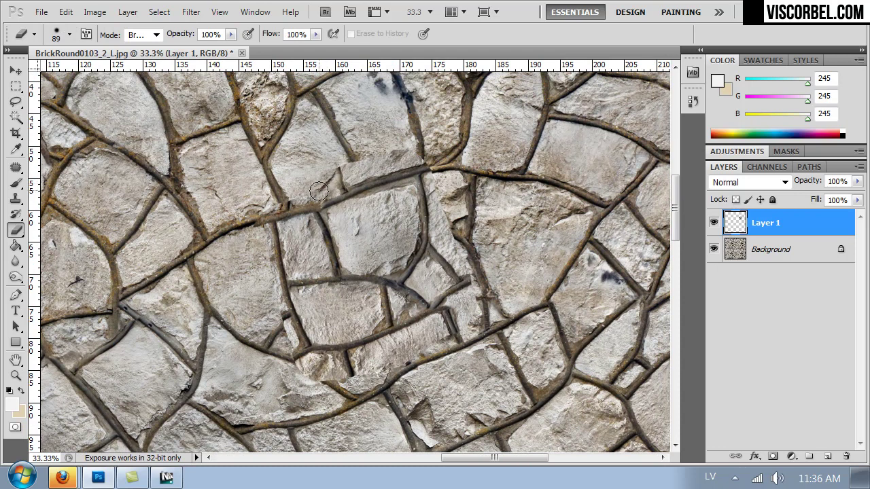
{"action": "mouse_move", "coordinate": [358, 170]}
{"action": "left_mouse_down"}
{"action": "mouse_move", "coordinate": [333, 168]}
{"action": "mouse_move", "coordinate": [408, 150]}
{"action": "mouse_move", "coordinate": [331, 177]}
{"action": "mouse_move", "coordinate": [432, 156]}
{"action": "mouse_move", "coordinate": [460, 208]}
{"action": "mouse_move", "coordinate": [458, 245]}
{"action": "left_mouse_up"}
{"action": "mouse_move", "coordinate": [447, 213]}
{"action": "left_mouse_down"}
{"action": "mouse_move", "coordinate": [442, 234]}
{"action": "mouse_move", "coordinate": [439, 195]}
{"action": "mouse_move", "coordinate": [440, 228]}
{"action": "mouse_move", "coordinate": [466, 265]}
{"action": "mouse_move", "coordinate": [441, 302]}
{"action": "mouse_move", "coordinate": [434, 246]}
{"action": "mouse_move", "coordinate": [457, 312]}
{"action": "mouse_move", "coordinate": [421, 273]}
{"action": "mouse_move", "coordinate": [469, 339]}
{"action": "mouse_move", "coordinate": [416, 291]}
{"action": "mouse_move", "coordinate": [400, 297]}
{"action": "mouse_move", "coordinate": [414, 356]}
{"action": "mouse_move", "coordinate": [425, 340]}
{"action": "mouse_move", "coordinate": [423, 316]}
{"action": "mouse_move", "coordinate": [367, 376]}
{"action": "mouse_move", "coordinate": [351, 357]}
{"action": "mouse_move", "coordinate": [324, 369]}
{"action": "mouse_move", "coordinate": [332, 384]}
{"action": "mouse_move", "coordinate": [309, 379]}
{"action": "mouse_move", "coordinate": [287, 367]}
{"action": "mouse_move", "coordinate": [297, 371]}
{"action": "mouse_move", "coordinate": [273, 321]}
{"action": "mouse_move", "coordinate": [286, 346]}
{"action": "mouse_move", "coordinate": [259, 366]}
{"action": "left_mouse_up"}
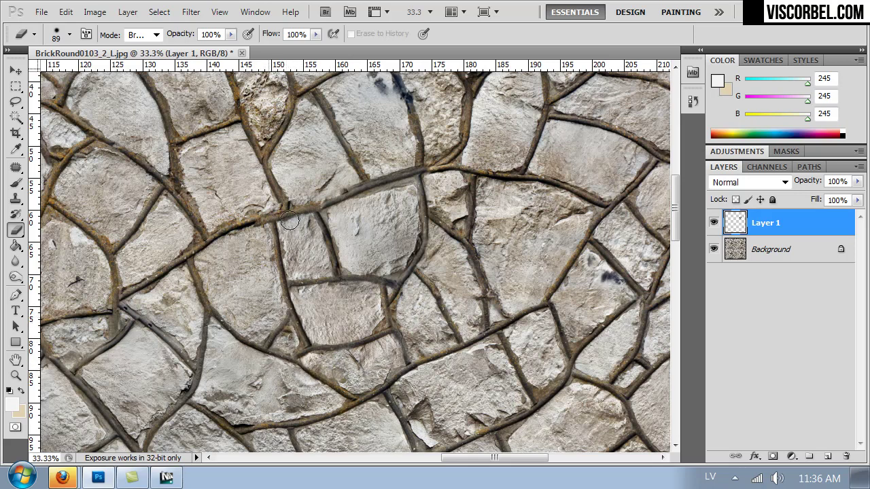
{"action": "left_click_drag", "start_coordinate": [272, 203], "coordinate": [328, 183]}
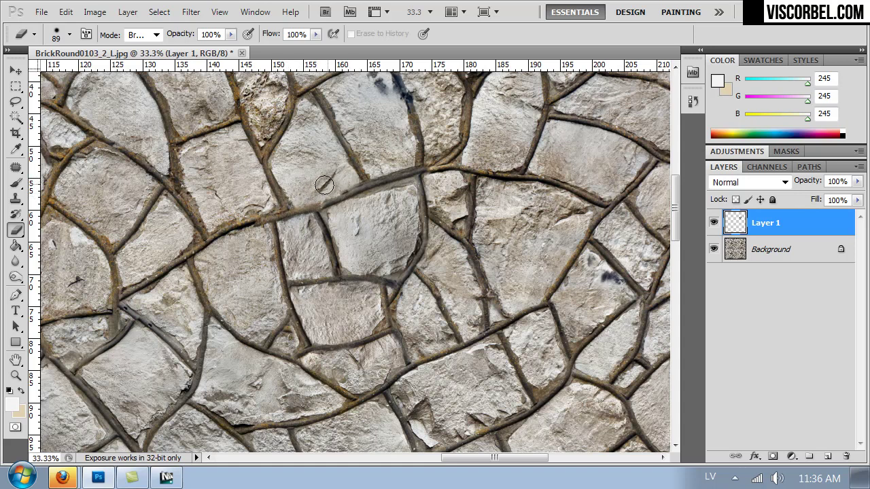
{"action": "left_click_drag", "start_coordinate": [519, 216], "coordinate": [548, 223]}
{"action": "key", "text": "ctrl+minus"}
{"action": "key", "text": "ctrl+minus"}
{"action": "key", "text": "ctrl+minus"}
{"action": "key", "text": "ctrl+minus"}
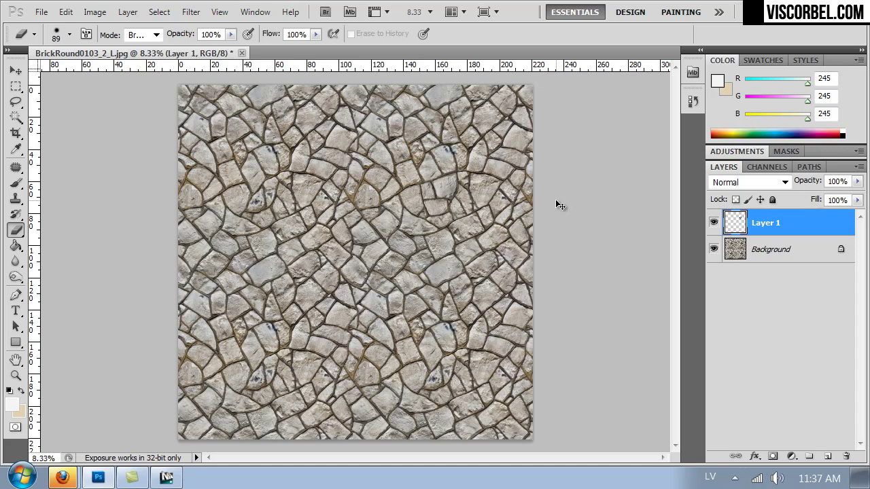
- Duplicate the stone patch onto its own layer over the stained stones in the lower-left tile, aligning it with the mortar lines
{"action": "key", "text": "ctrl+plus"}
{"action": "key", "text": "ctrl+plus"}
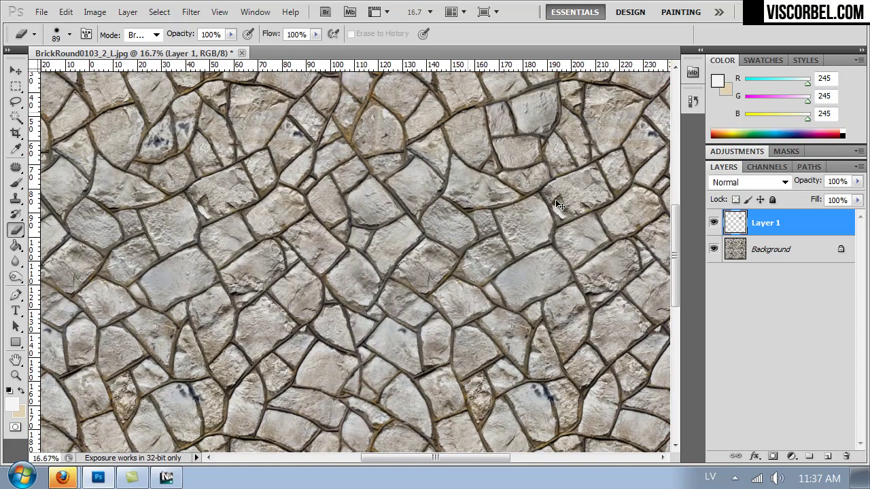
{"action": "key", "text": "ctrl+minus"}
{"action": "key", "text": "ctrl+minus"}
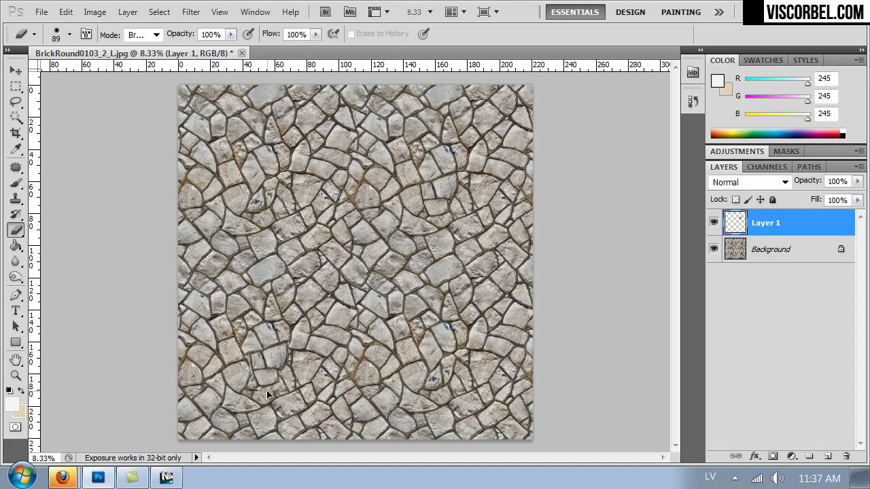
{"action": "key", "text": "ctrl+j"}
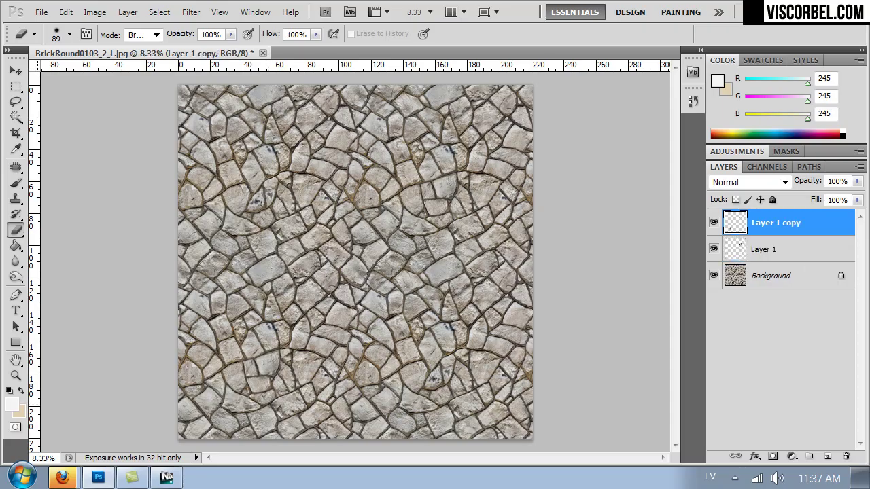
{"action": "key", "text": "ctrl+plus"}
{"action": "key", "text": "ctrl+plus"}
{"action": "key", "text": "ctrl+plus"}
{"action": "left_click_drag", "start_coordinate": [625, 234], "coordinate": [163, 407]}
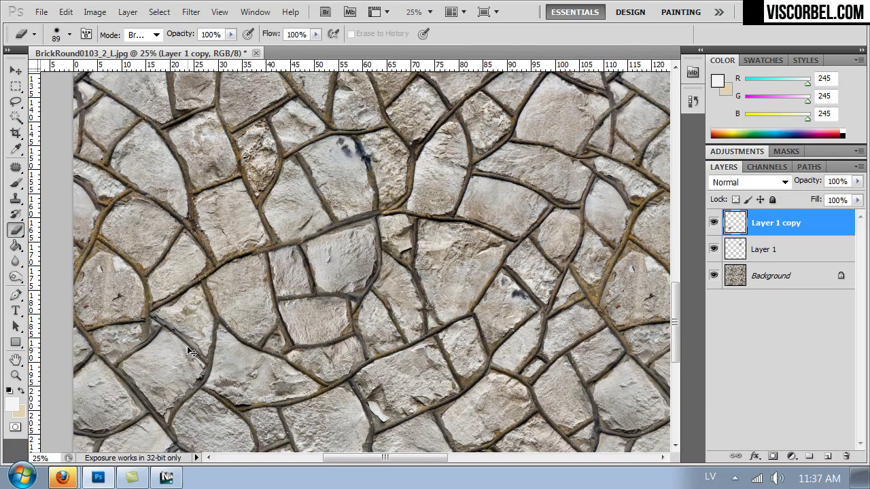
- Merge both stone patch layers with the background into a single layer
{"action": "key", "text": "ctrl+minus"}
{"action": "key", "text": "ctrl+minus"}
{"action": "key", "text": "ctrl+minus"}
{"action": "key", "text": "ctrl+minus"}
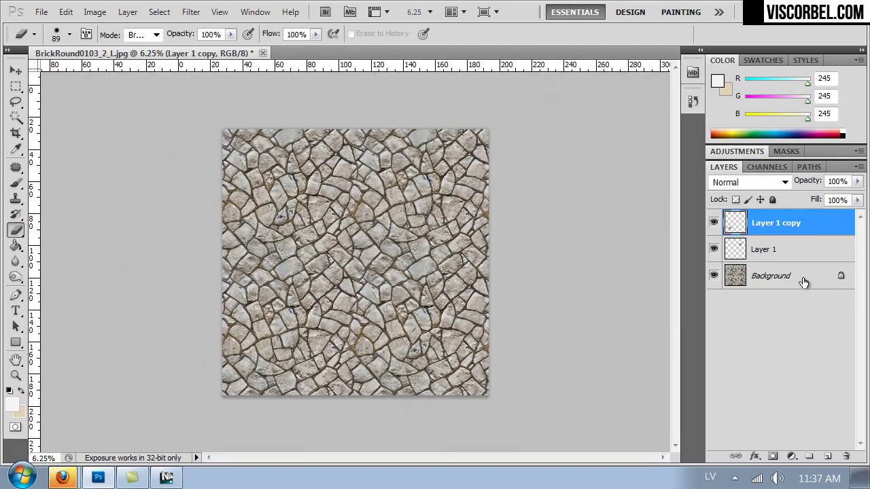
{"action": "left_click", "coordinate": [804, 275], "text": "shift"}
{"action": "key", "text": "ctrl+e"}
{"action": "key", "text": "ctrl+plus"}
{"action": "key", "text": "ctrl+plus"}
{"action": "key", "text": "ctrl+minus"}
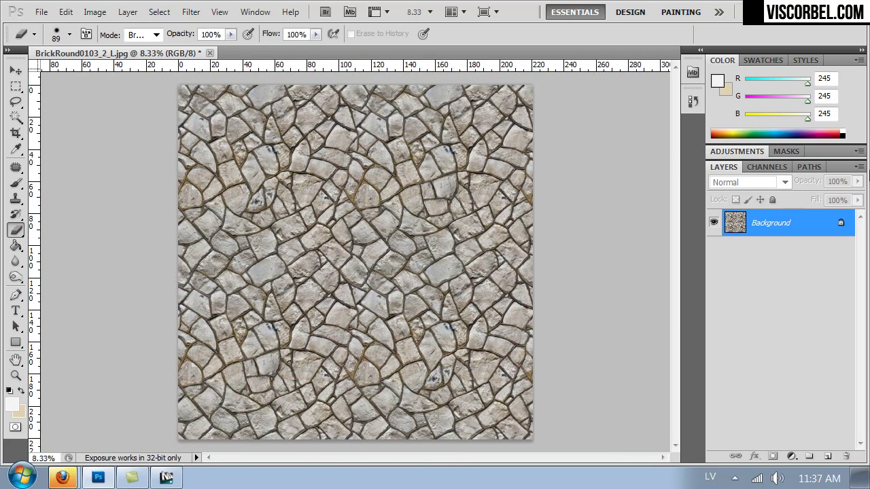
- Duplicate the background layer and turn the copy into an inverted grayscale image, with saturation set to -100
{"action": "key", "text": "ctrl+j"}
{"action": "key", "text": "ctrl+u"}
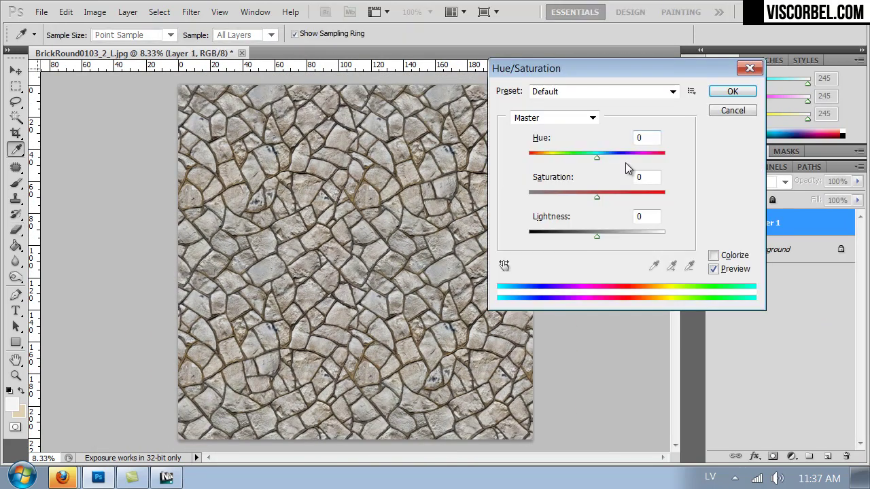
{"action": "mouse_move", "coordinate": [596, 235]}
{"action": "left_mouse_down"}
{"action": "mouse_move", "coordinate": [574, 235]}
{"action": "mouse_move", "coordinate": [593, 234]}
{"action": "left_mouse_up"}
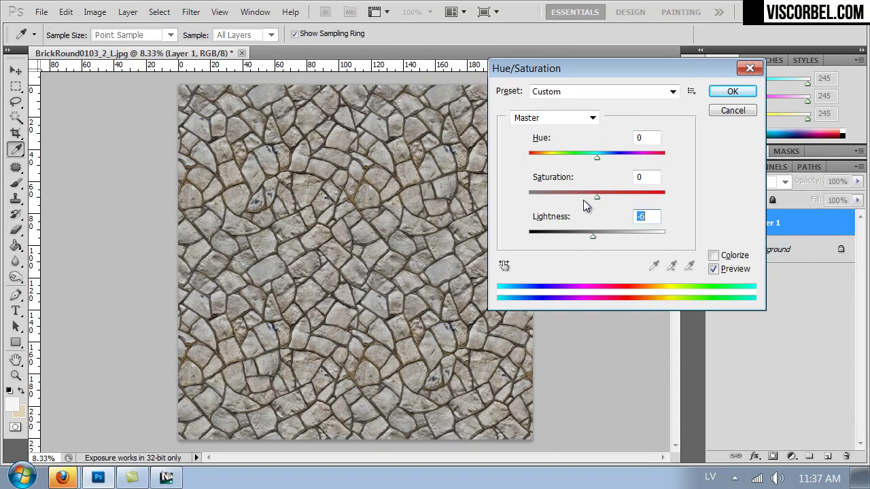
{"action": "type", "text": "0"}
{"action": "left_click_drag", "start_coordinate": [597, 196], "coordinate": [528, 196]}
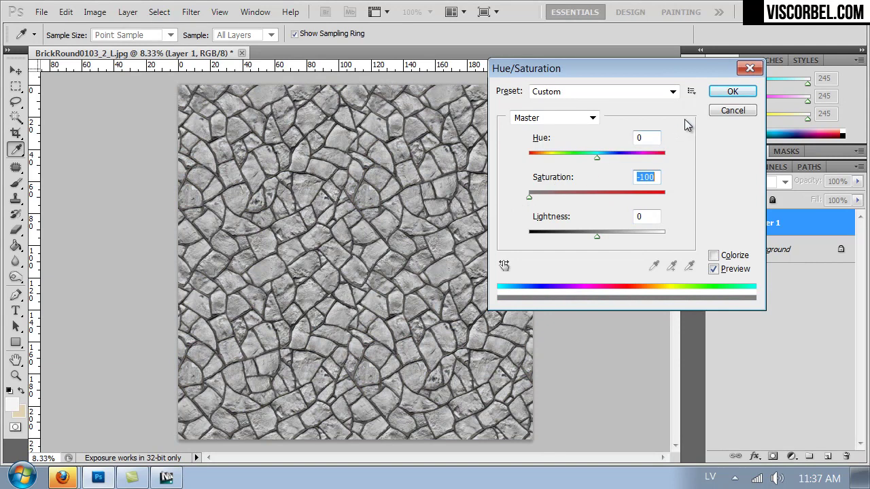
{"action": "left_click", "coordinate": [722, 89]}
{"action": "key", "text": "b"}
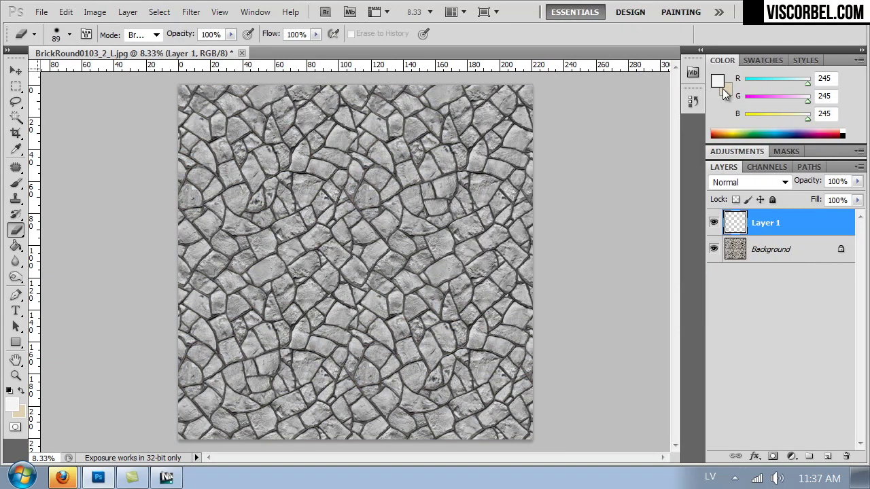
{"action": "key", "text": "ctrl+i"}
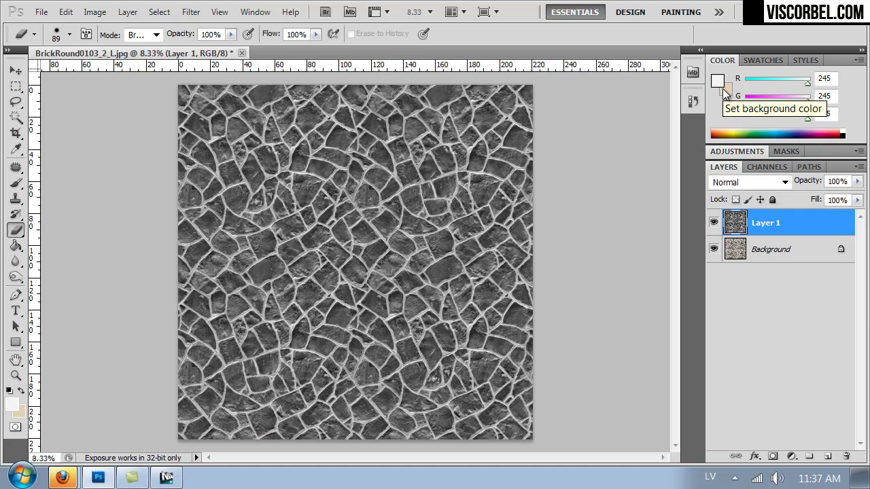
- Raise the inverted layer's contrast with Curves, bringing the white point in to about 187 and steepening the curve above the midtones
{"action": "left_click", "coordinate": [95, 12]}
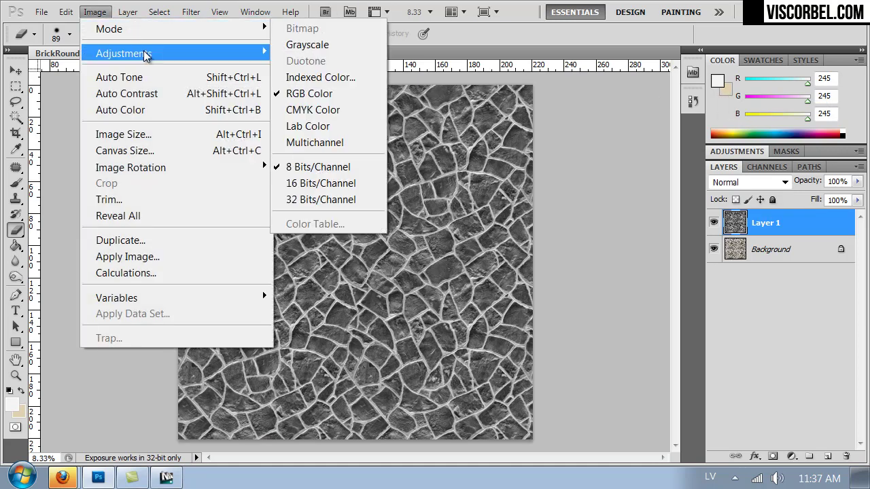
{"action": "mouse_move", "coordinate": [176, 54]}
{"action": "left_click", "coordinate": [372, 86]}
{"action": "left_click_drag", "start_coordinate": [560, 211], "coordinate": [561, 193]}
{"action": "left_click_drag", "start_coordinate": [596, 158], "coordinate": [601, 138]}
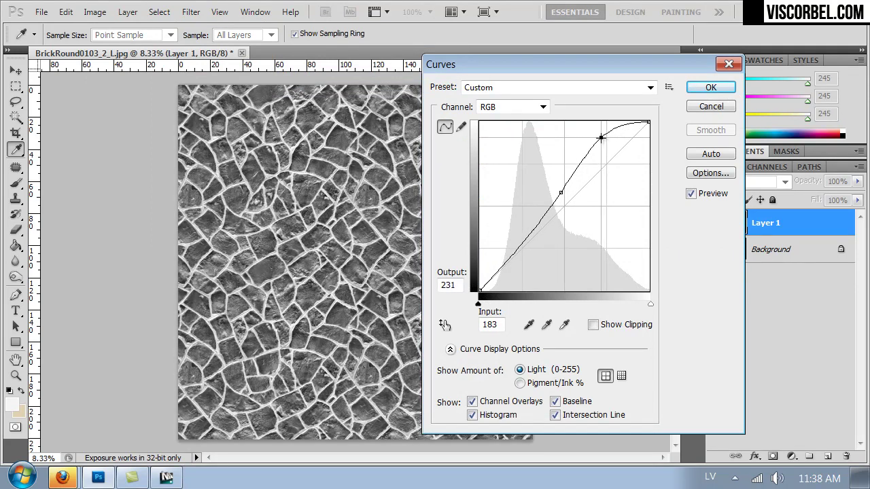
{"action": "left_click_drag", "start_coordinate": [650, 306], "coordinate": [600, 301]}
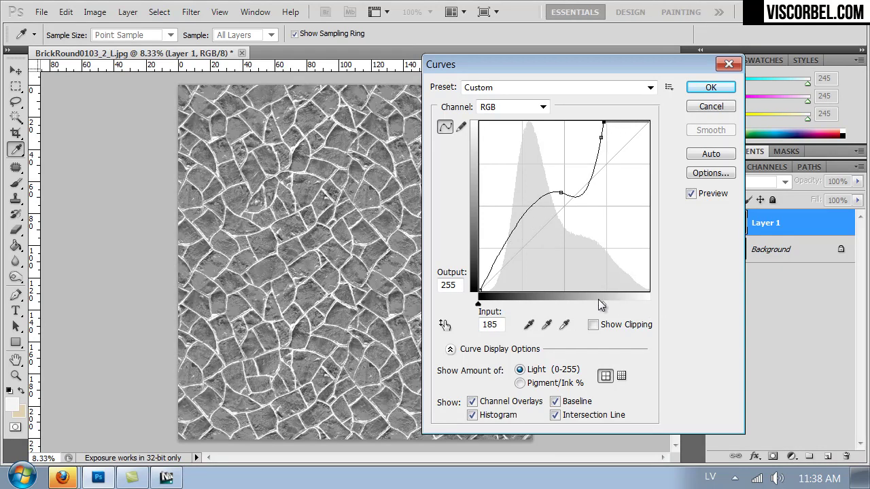
{"action": "left_click", "coordinate": [602, 137]}
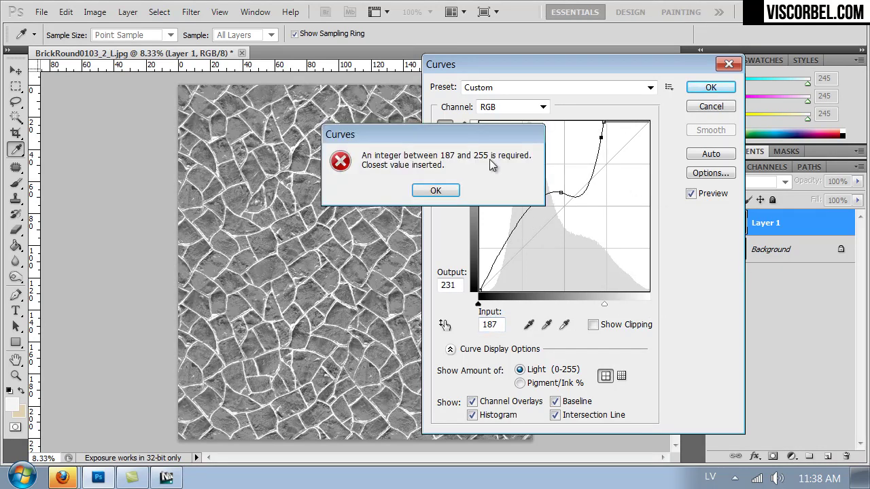
{"action": "left_click", "coordinate": [443, 192]}
{"action": "left_click", "coordinate": [602, 138], "text": "ctrl"}
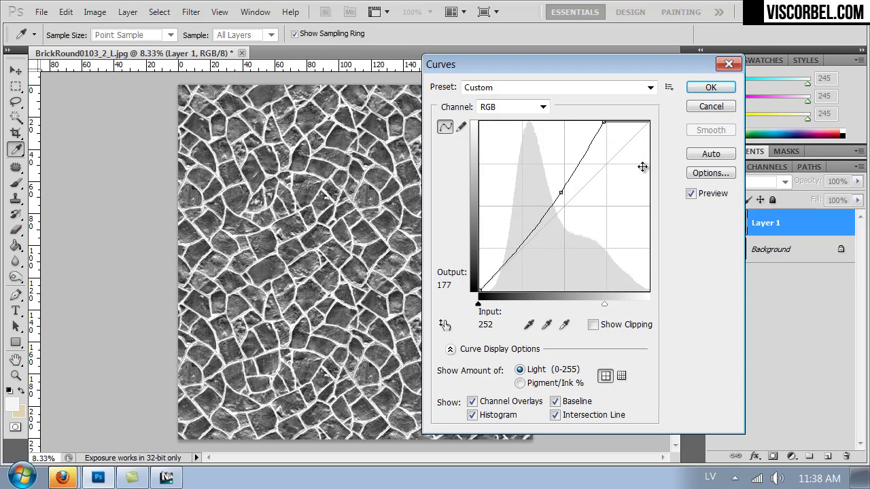
{"action": "left_click_drag", "start_coordinate": [583, 156], "coordinate": [575, 138]}
{"action": "left_click", "coordinate": [710, 86]}
{"action": "key", "text": "b"}
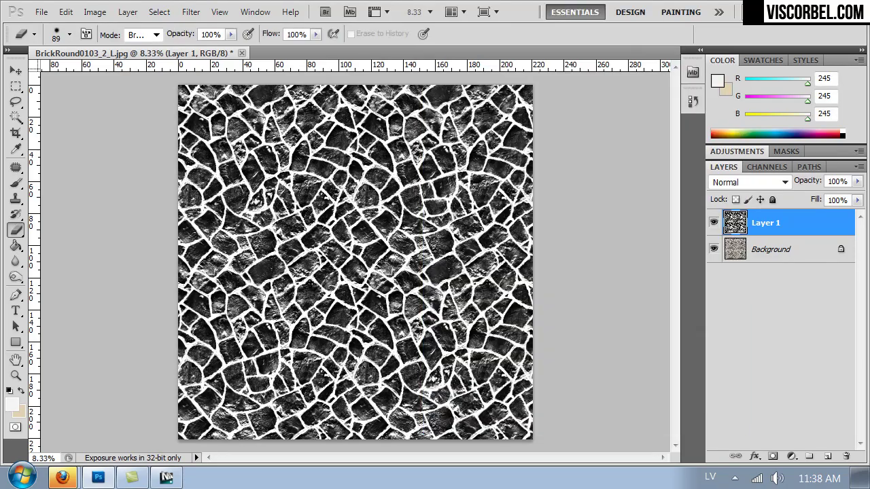
{"action": "key", "text": "ctrl+plus"}
{"action": "key", "text": "ctrl+plus"}
{"action": "key", "text": "ctrl+plus"}
{"action": "key", "text": "ctrl+plus"}
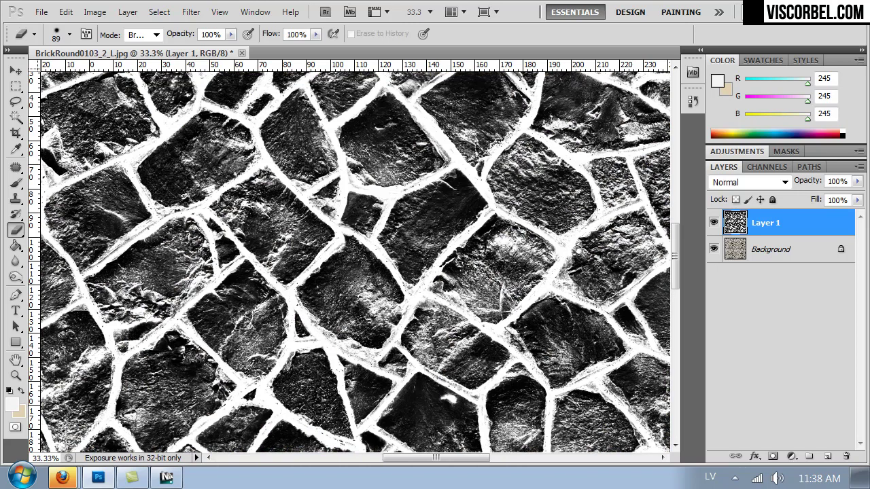
{"action": "mouse_move", "coordinate": [278, 200]}
{"action": "left_mouse_down"}
{"action": "mouse_move", "coordinate": [292, 265]}
{"action": "mouse_move", "coordinate": [427, 314]}
{"action": "left_mouse_up"}
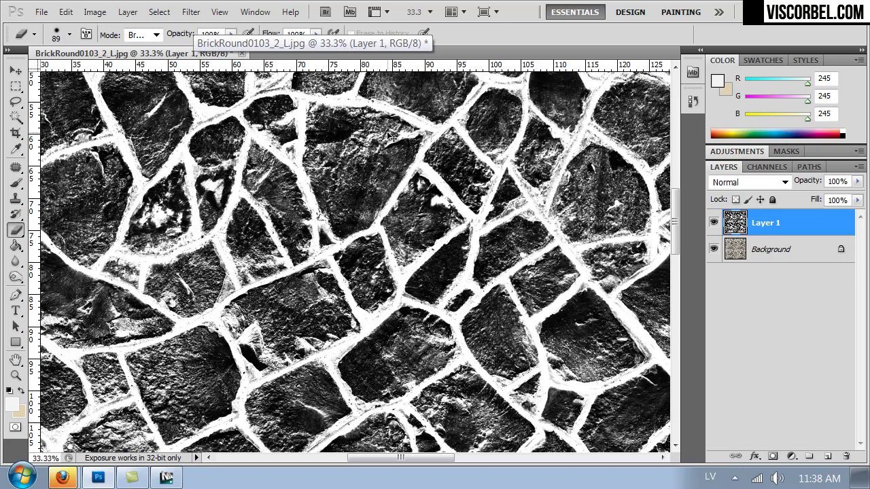
{"action": "key", "text": "ctrl+l"}
{"action": "left_click_drag", "start_coordinate": [400, 318], "coordinate": [561, 318]}
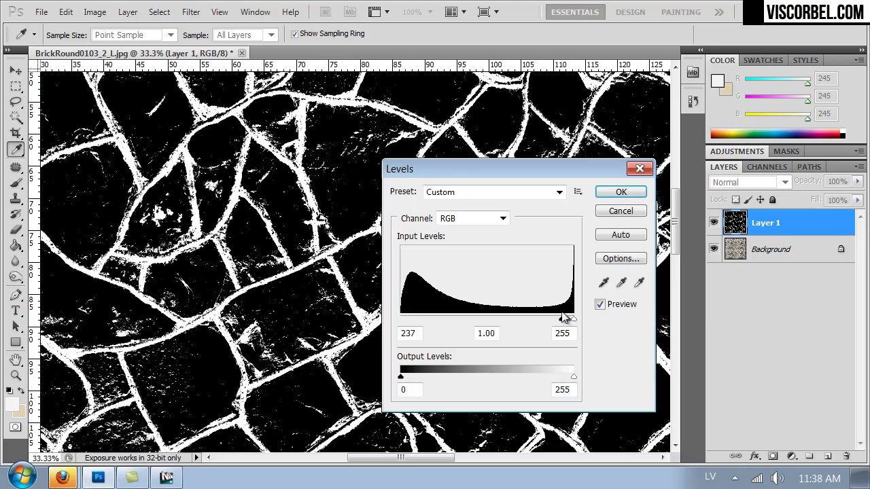
{"action": "left_click", "coordinate": [621, 209]}
- Lighten the high-contrast layer with Hue/Saturation by setting its lightness to +46
{"action": "key", "text": "ctrl+minus"}
{"action": "key", "text": "ctrl+minus"}
{"action": "key", "text": "ctrl+minus"}
{"action": "key", "text": "ctrl+minus"}
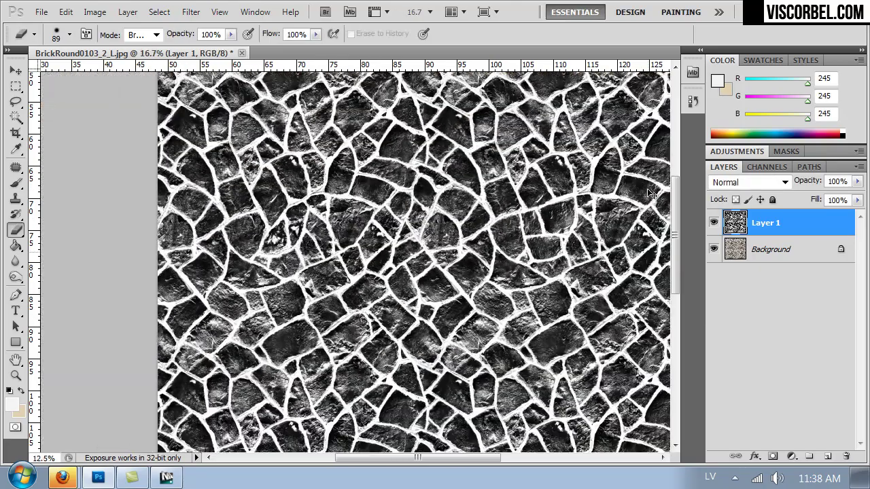
{"action": "key", "text": "ctrl+u"}
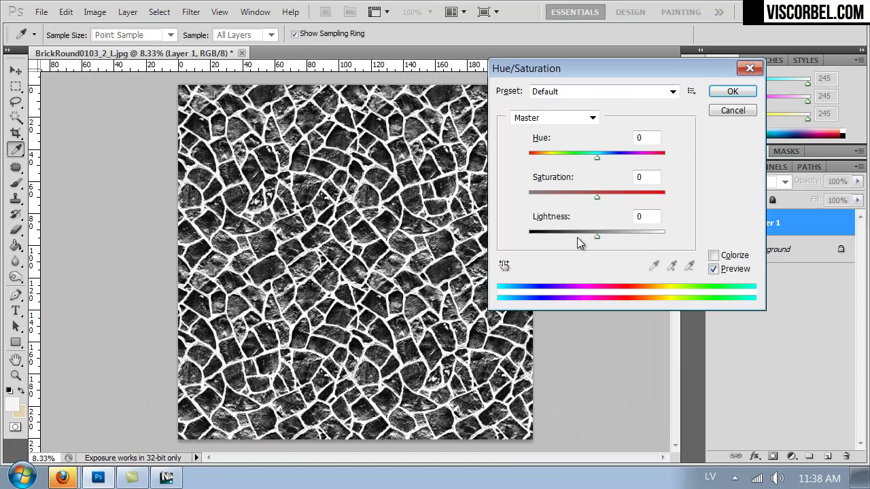
{"action": "left_click_drag", "start_coordinate": [597, 235], "coordinate": [627, 236]}
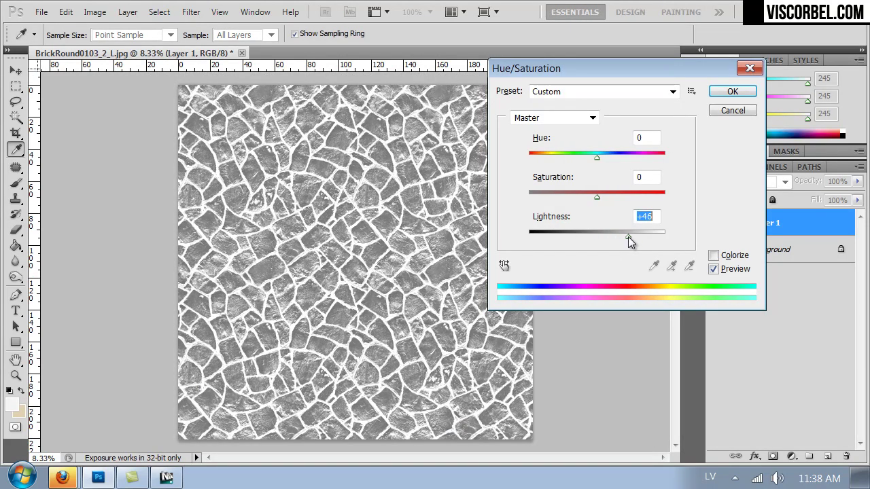
{"action": "left_click", "coordinate": [733, 91]}
{"action": "key", "text": "e"}
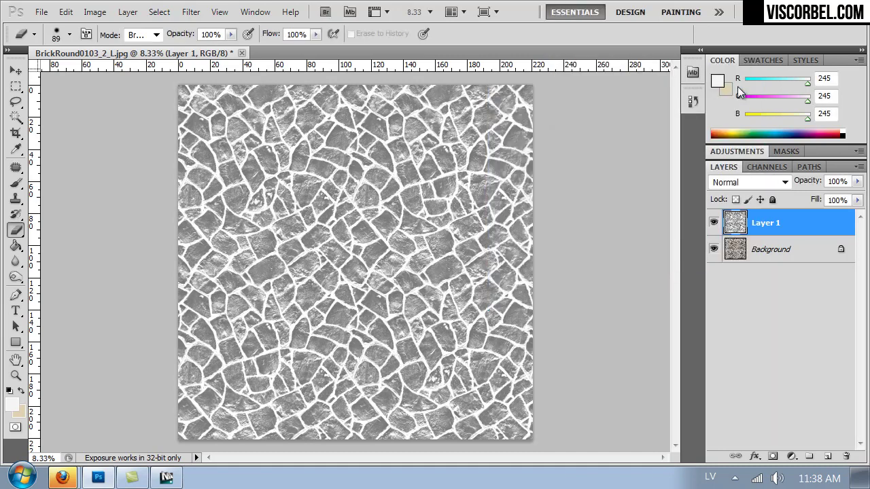
- Duplicate the lightened layer and apply a Gaussian Blur with a 6.5-pixel radius to the copy
{"action": "key", "text": "ctrl+j"}
{"action": "left_click", "coordinate": [191, 11]}
{"action": "mouse_move", "coordinate": [345, 153]}
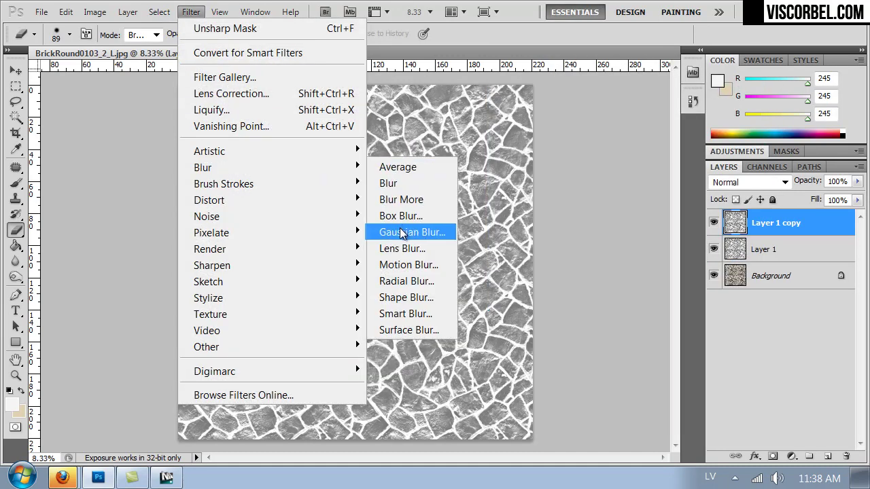
{"action": "left_click", "coordinate": [399, 229]}
{"action": "left_click_drag", "start_coordinate": [553, 340], "coordinate": [578, 340]}
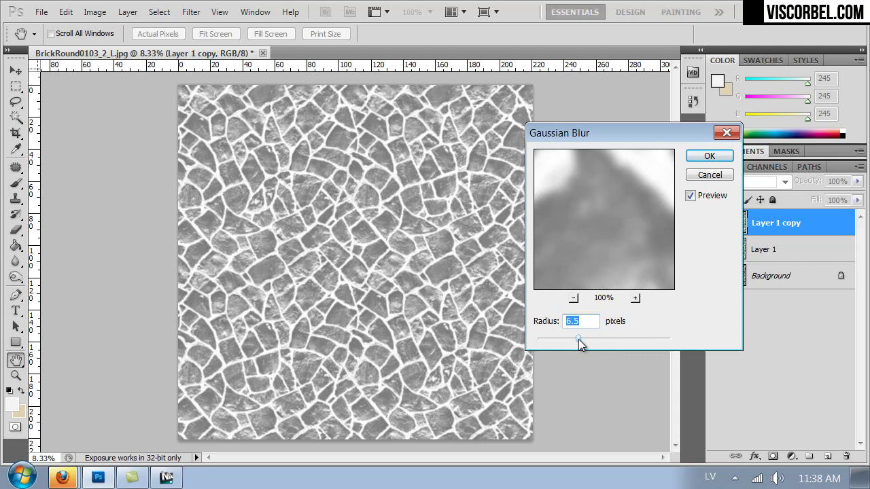
{"action": "left_click", "coordinate": [710, 155]}
- Set the blurred copy's opacity to 50% and toggle its visibility to compare the stone detail at full size
{"action": "left_click", "coordinate": [838, 182]}
{"action": "type", "text": "50"}
{"action": "key", "text": "Return"}
{"action": "key", "text": "ctrl+1"}
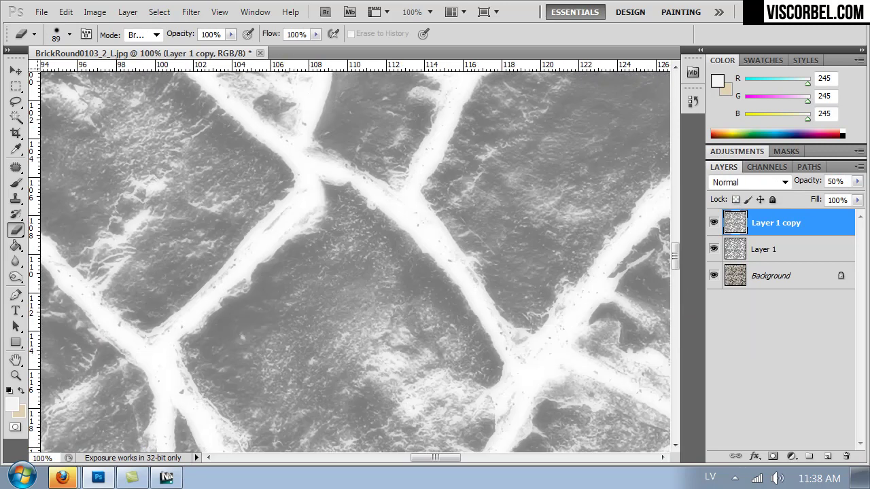
{"action": "left_click_drag", "start_coordinate": [363, 247], "coordinate": [496, 291]}
{"action": "left_click", "coordinate": [713, 224]}
{"action": "left_click", "coordinate": [713, 224]}
{"action": "left_click", "coordinate": [713, 224]}
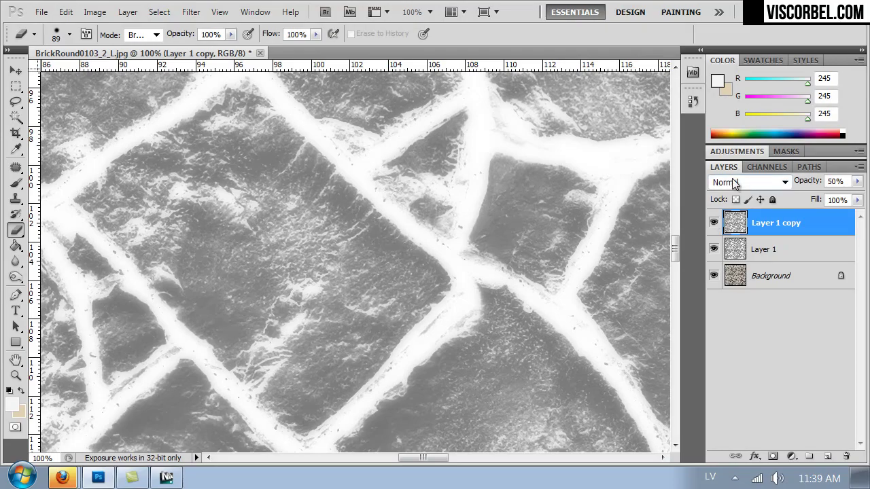
- Merge the half-transparent blurred copy down into the grayscale layer beneath it
{"action": "key", "text": "ctrl+minus"}
{"action": "key", "text": "ctrl+minus"}
{"action": "key", "text": "ctrl+minus"}
{"action": "key", "text": "ctrl+minus"}
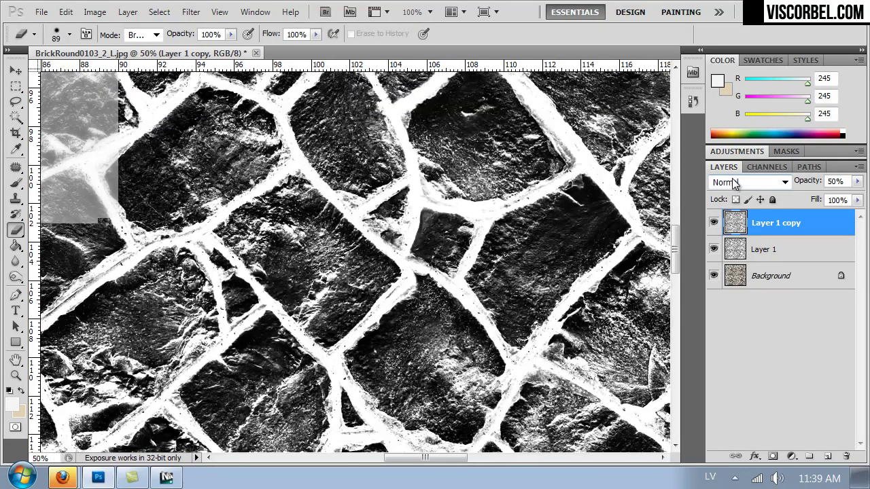
{"action": "key", "text": "ctrl+minus"}
{"action": "key", "text": "ctrl+minus"}
{"action": "key", "text": "ctrl+minus"}
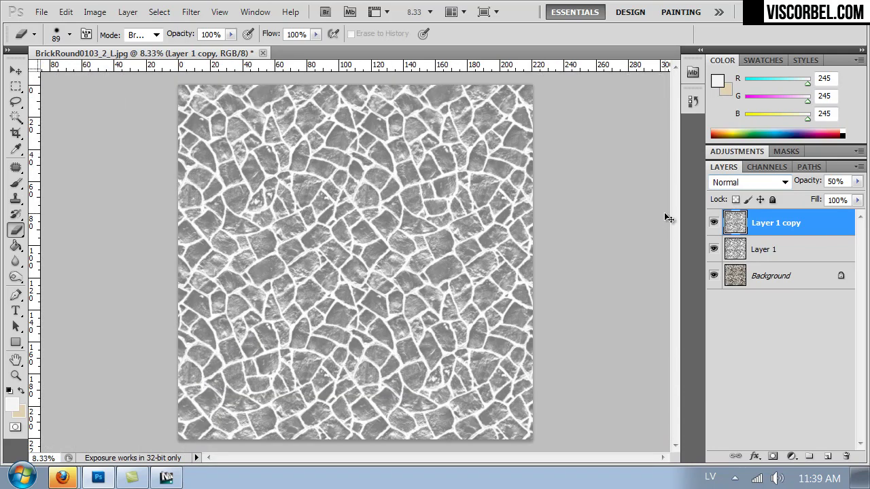
{"action": "key", "text": "ctrl+e"}
- Save the displacement map as a non-interlaced PNG named stone_disp in the Textures folder of VOL2 on the Desktop
{"action": "key", "text": "ctrl+shift+s"}
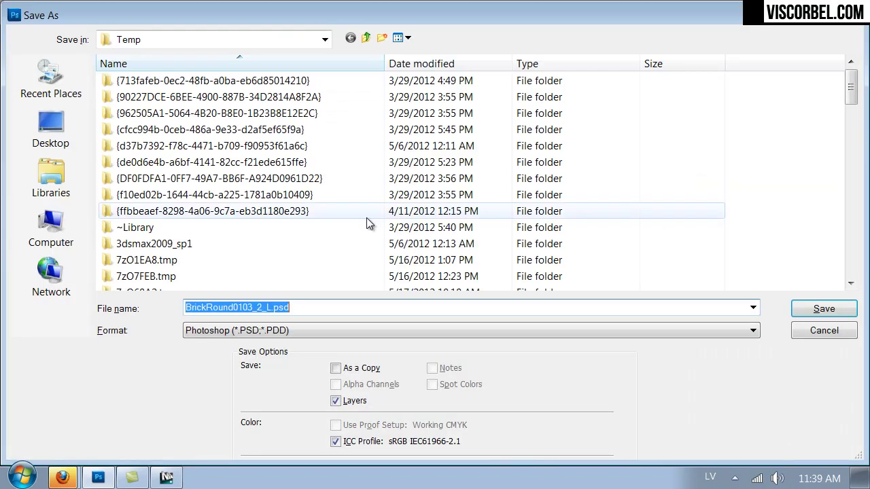
{"action": "left_click", "coordinate": [51, 129]}
{"action": "double_click", "coordinate": [204, 81]}
{"action": "left_click", "coordinate": [225, 331]}
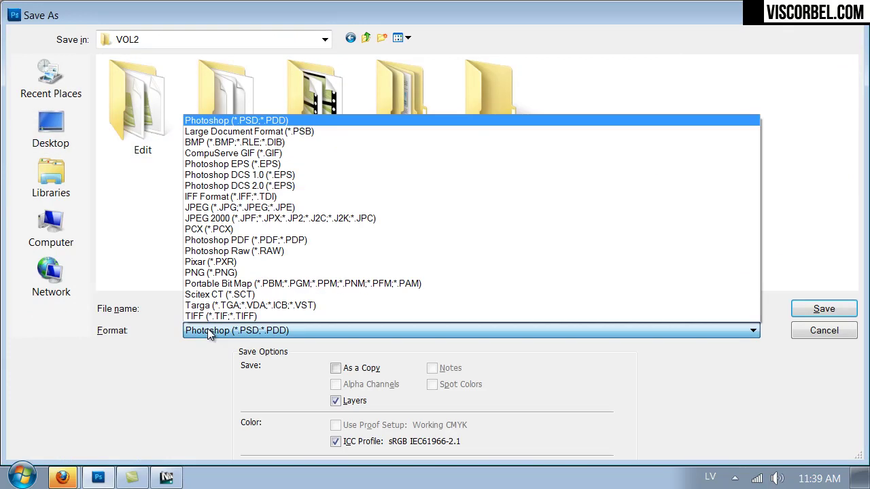
{"action": "left_click", "coordinate": [227, 271]}
{"action": "double_click", "coordinate": [486, 141]}
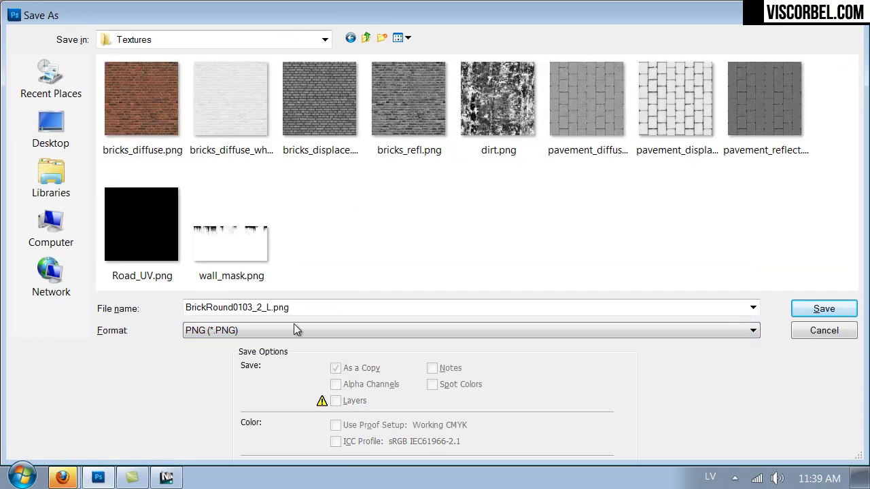
{"action": "double_click", "coordinate": [275, 307]}
{"action": "type", "text": "stone"}
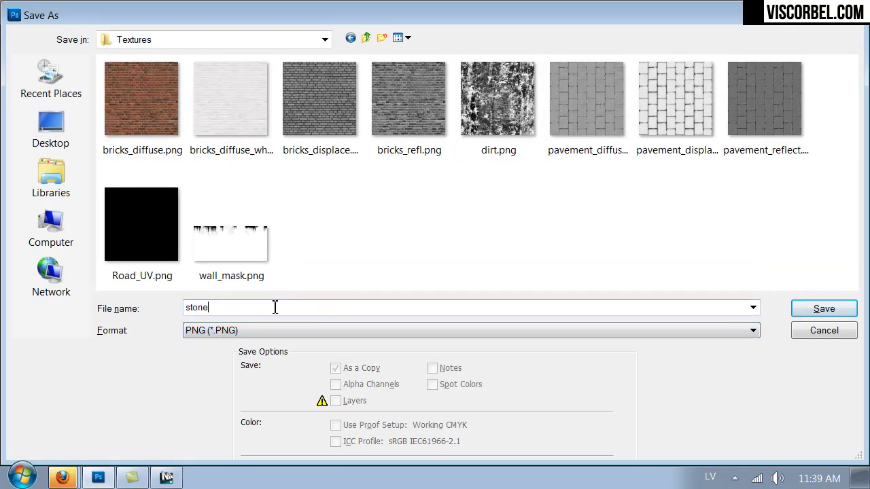
{"action": "type", "text": "_disp"}
{"action": "key", "text": "Return"}
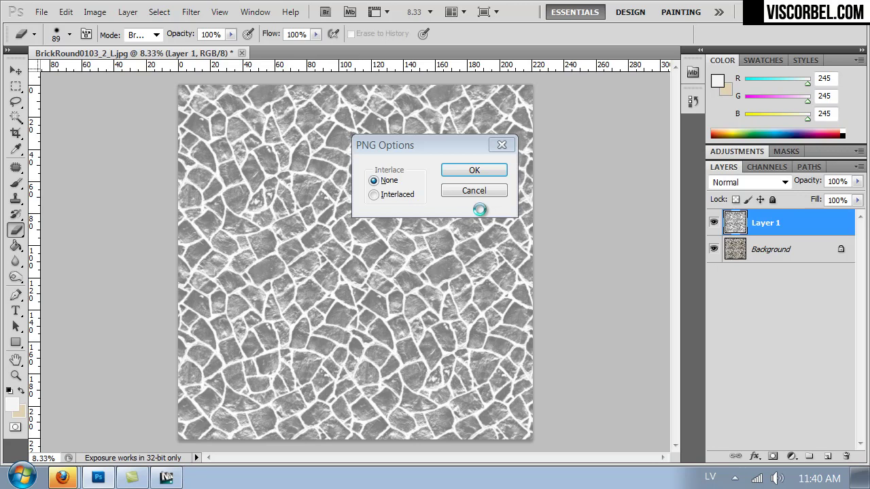
{"action": "key", "text": "Return"}
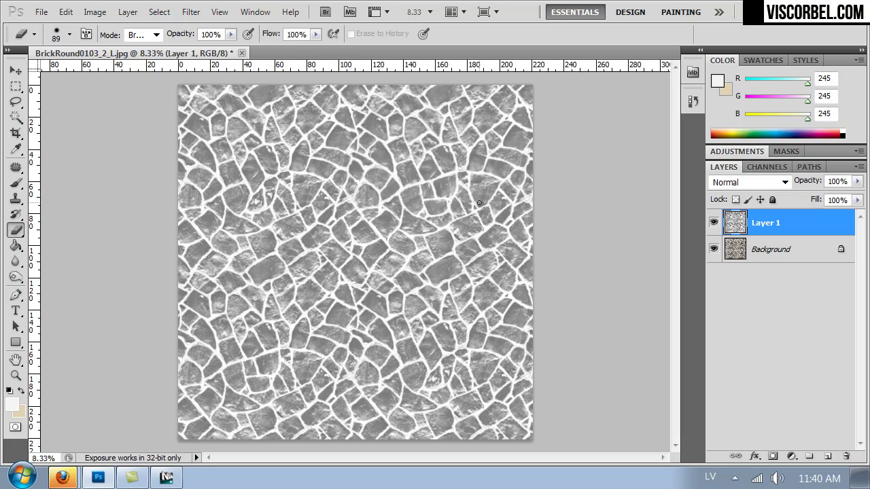
- Resize the image to 3500 x 3500 pixels with constrained proportions and bicubic resampling, and check the stone detail at full size
{"action": "key", "text": "ctrl+alt+i"}
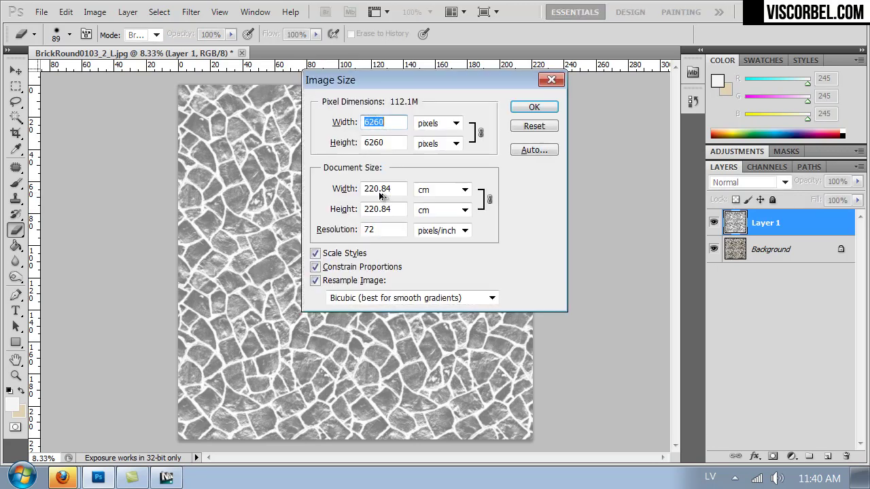
{"action": "type", "text": "3500"}
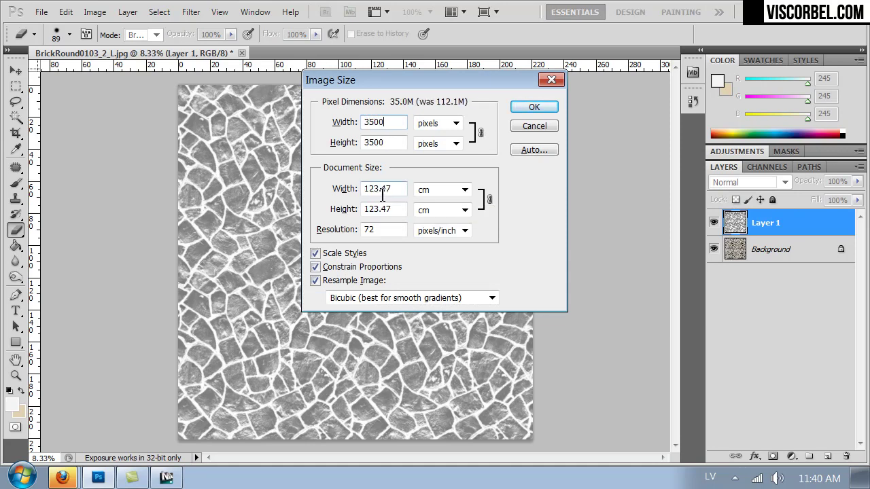
{"action": "key", "text": "Return"}
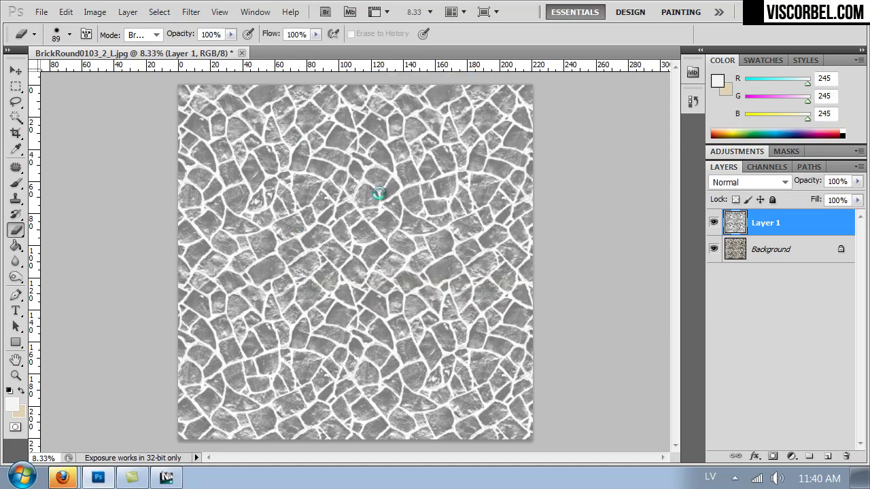
{"action": "scroll", "coordinate": [380, 193], "scroll_direction": "up", "scroll_amount": 7, "text": "alt"}
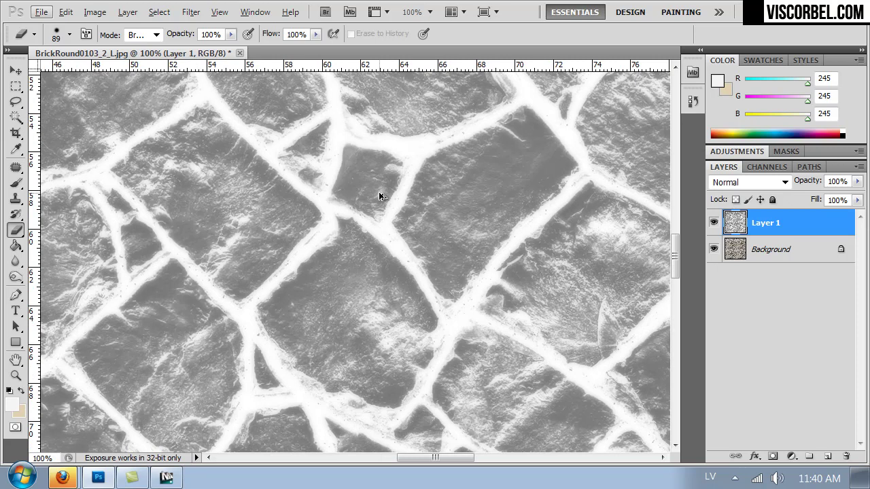
{"action": "left_click", "coordinate": [545, 242]}
{"action": "key", "text": "ctrl+z"}
- Save the resized displacement map as a non-interlaced PNG, overwriting stone_disp.png in the VOL2 Textures folder
{"action": "key", "text": "ctrl+shift+s"}
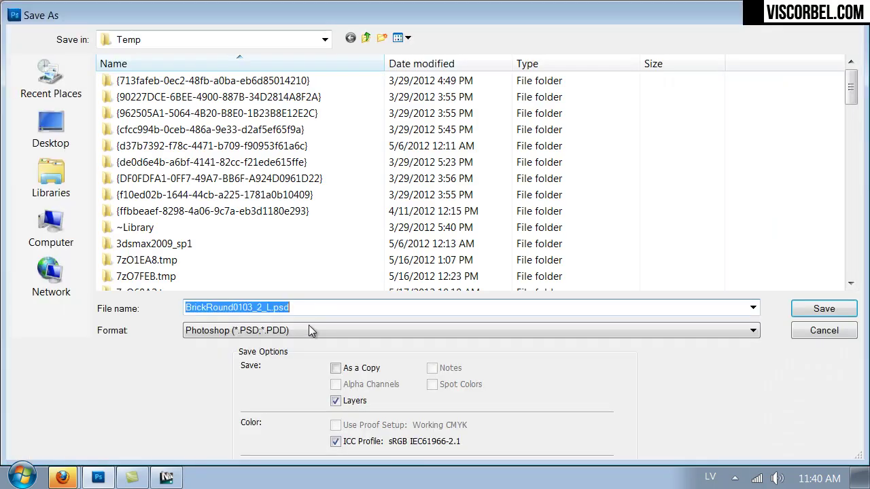
{"action": "left_click", "coordinate": [299, 330]}
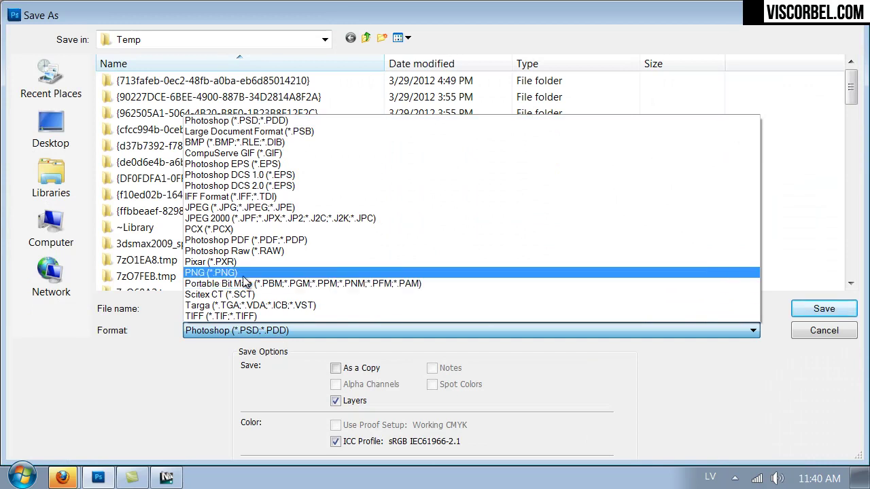
{"action": "left_click", "coordinate": [243, 273]}
{"action": "left_click", "coordinate": [75, 144]}
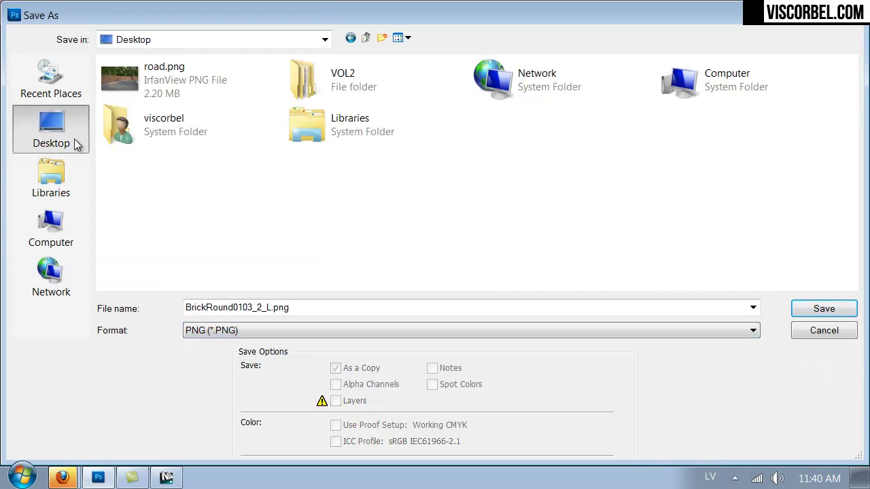
{"action": "double_click", "coordinate": [339, 75]}
{"action": "double_click", "coordinate": [501, 112]}
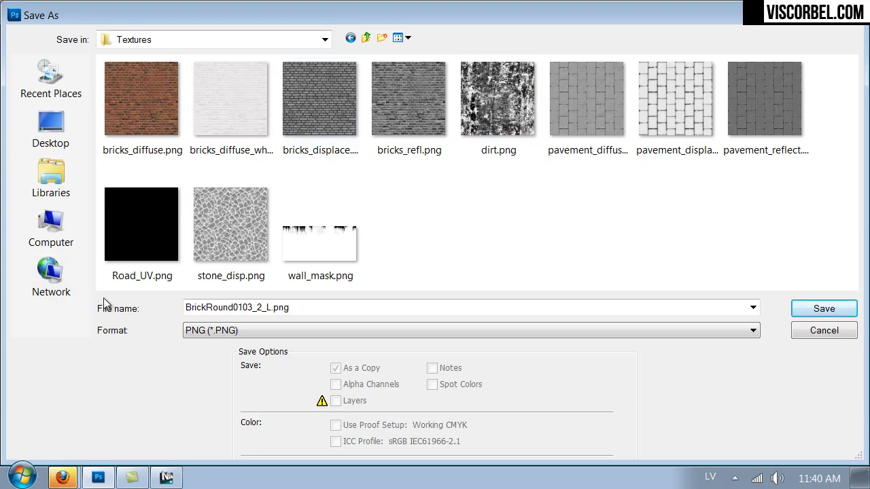
{"action": "double_click", "coordinate": [220, 246]}
{"action": "left_click", "coordinate": [408, 190]}
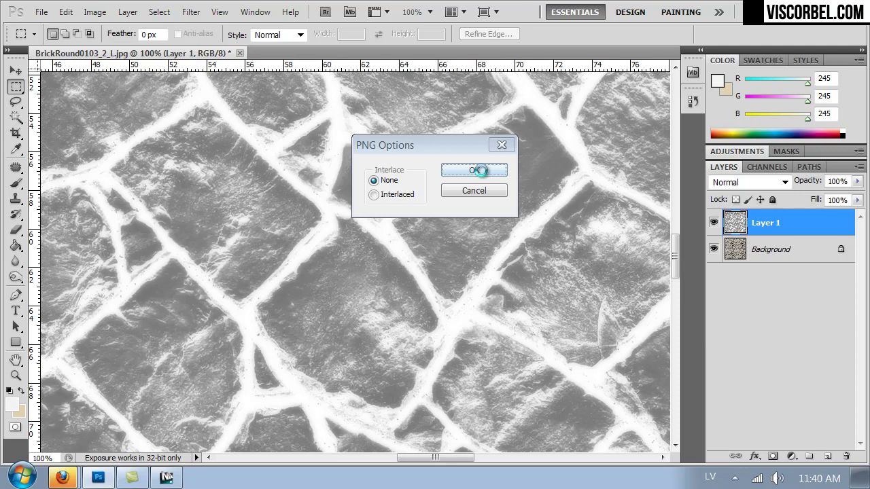
{"action": "left_click", "coordinate": [479, 170]}
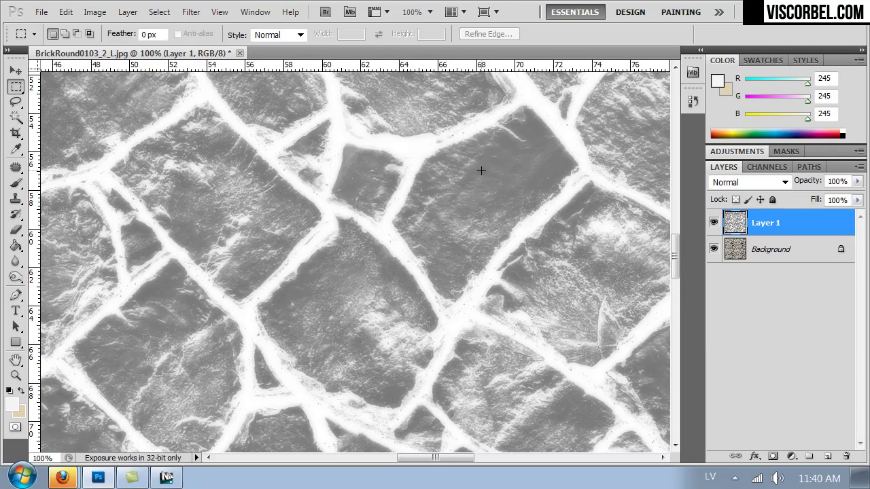
- Hide Layer 1 and save the colour Background as a non-interlaced PNG named stone_diffuse in the VOL2 Textures folder
{"action": "left_click", "coordinate": [714, 222]}
{"action": "left_click", "coordinate": [735, 250]}
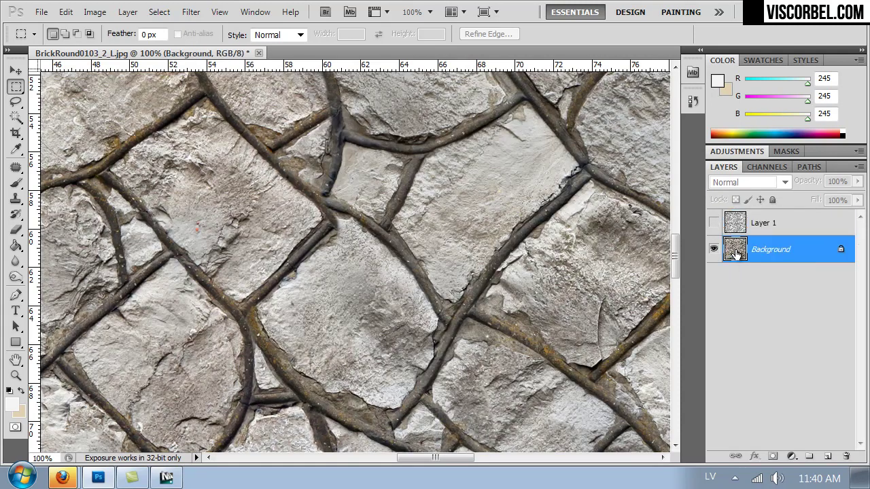
{"action": "key", "text": "ctrl+shift+s"}
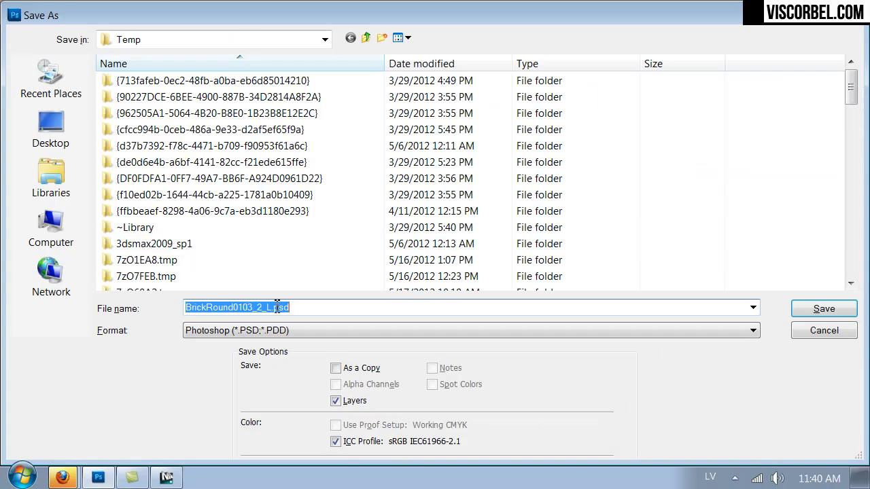
{"action": "left_click", "coordinate": [29, 124]}
{"action": "double_click", "coordinate": [172, 87]}
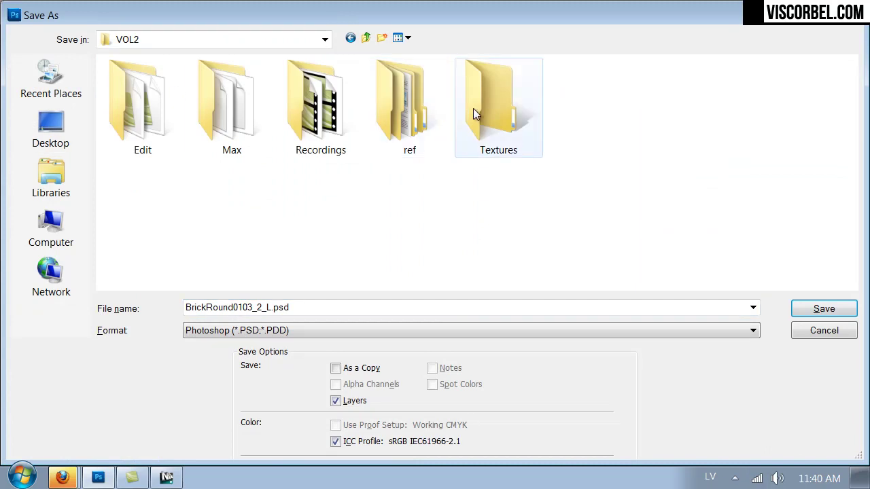
{"action": "double_click", "coordinate": [472, 109]}
{"action": "left_click", "coordinate": [265, 331]}
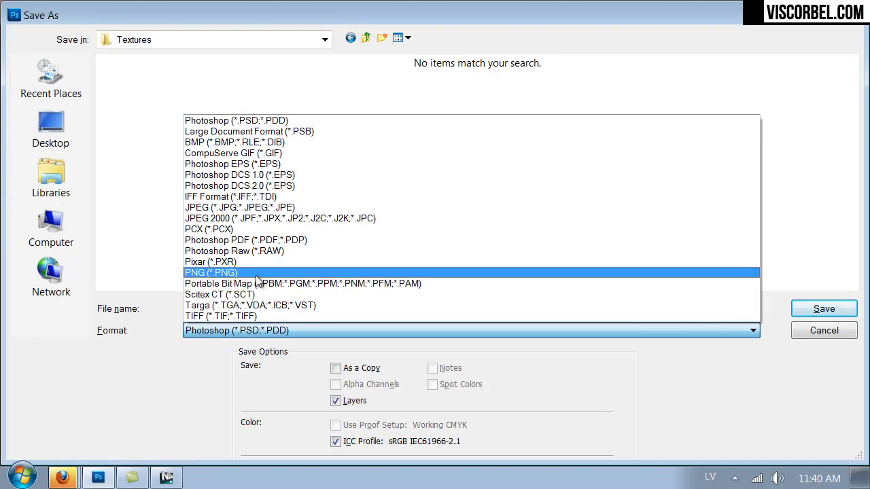
{"action": "left_click", "coordinate": [251, 272]}
{"action": "type", "text": "s"}
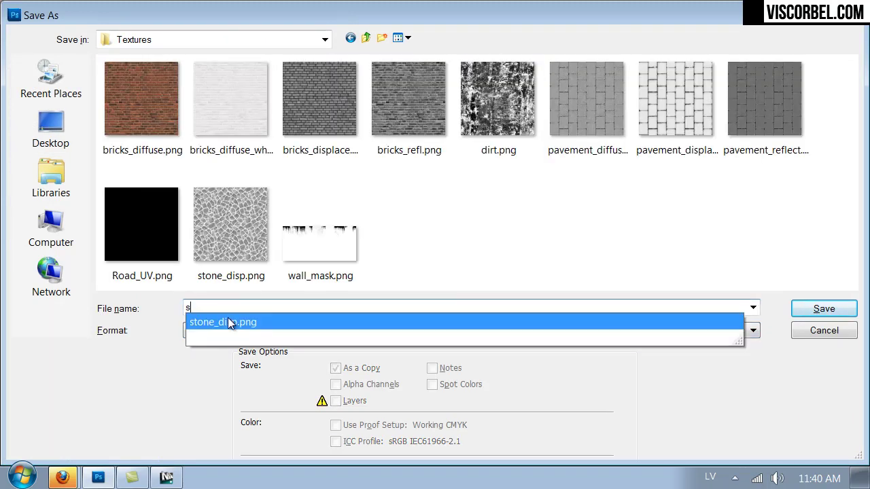
{"action": "type", "text": "tone_diffuse"}
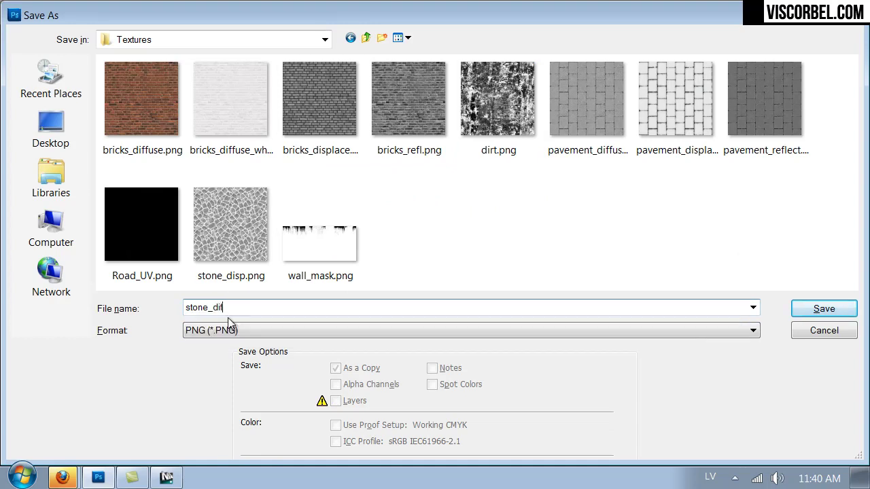
{"action": "key", "text": "Return"}
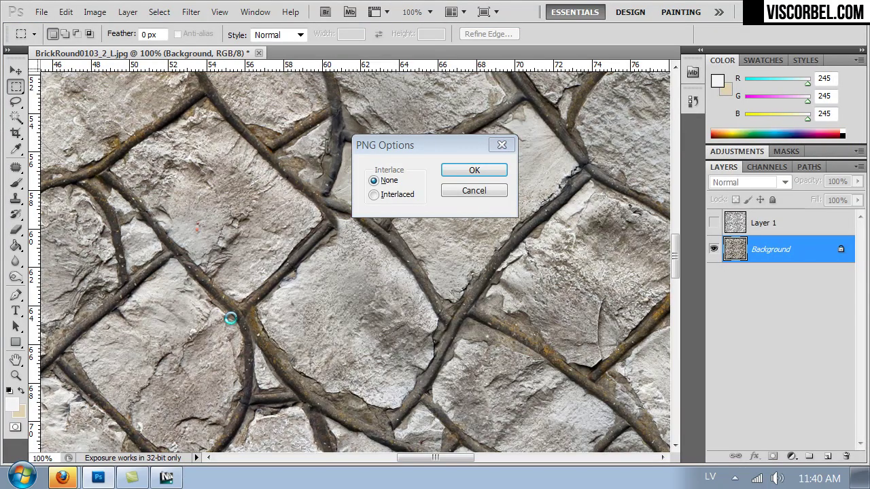
{"action": "key", "text": "Return"}
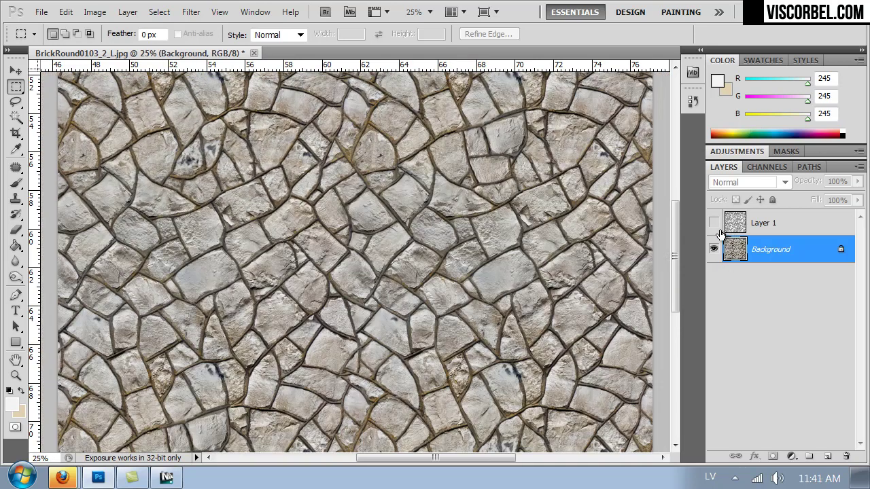
- Fully desaturate the Background layer with Hue/Saturation
{"action": "key", "text": "ctrl+u"}
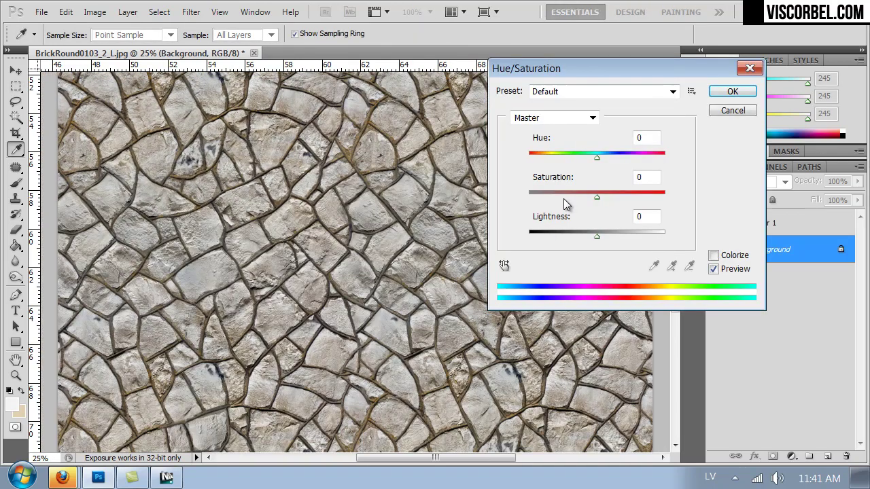
{"action": "left_click_drag", "start_coordinate": [566, 197], "coordinate": [520, 204]}
{"action": "left_click", "coordinate": [732, 91]}
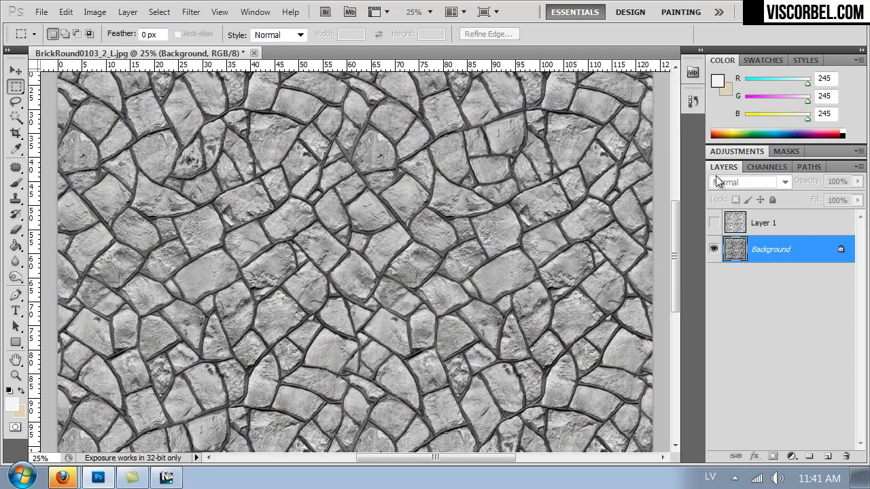
- Show Layer 1 over the desaturated Background, set its opacity to 37% and toggle its visibility to compare the contrast
{"action": "left_click", "coordinate": [712, 223]}
{"action": "left_click", "coordinate": [761, 228]}
{"action": "left_click", "coordinate": [857, 182]}
{"action": "left_click_drag", "start_coordinate": [823, 198], "coordinate": [812, 198]}
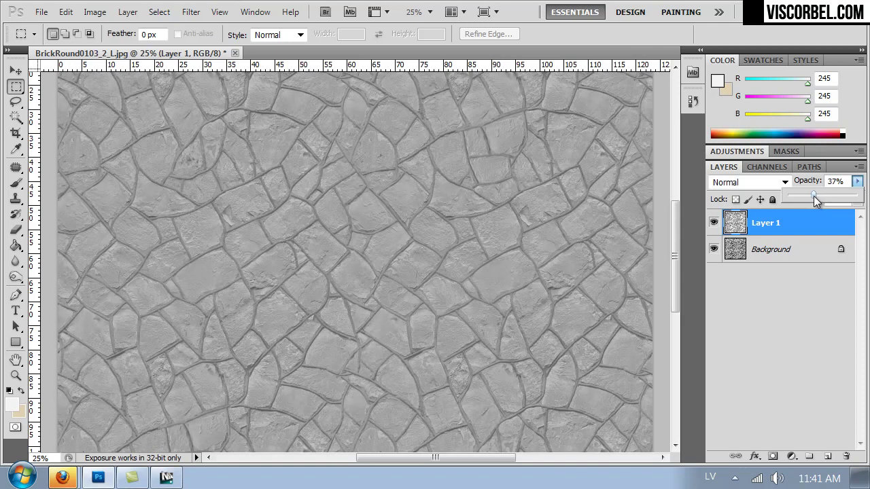
{"action": "left_click", "coordinate": [774, 252]}
{"action": "left_click", "coordinate": [774, 250]}
{"action": "left_click", "coordinate": [770, 229]}
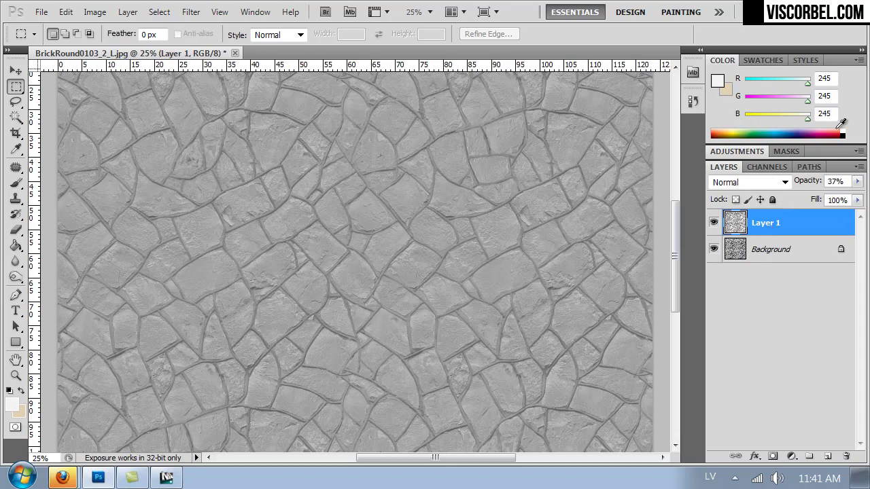
{"action": "key", "text": "ctrl+minus"}
{"action": "key", "text": "ctrl+minus"}
{"action": "key", "text": "ctrl+plus"}
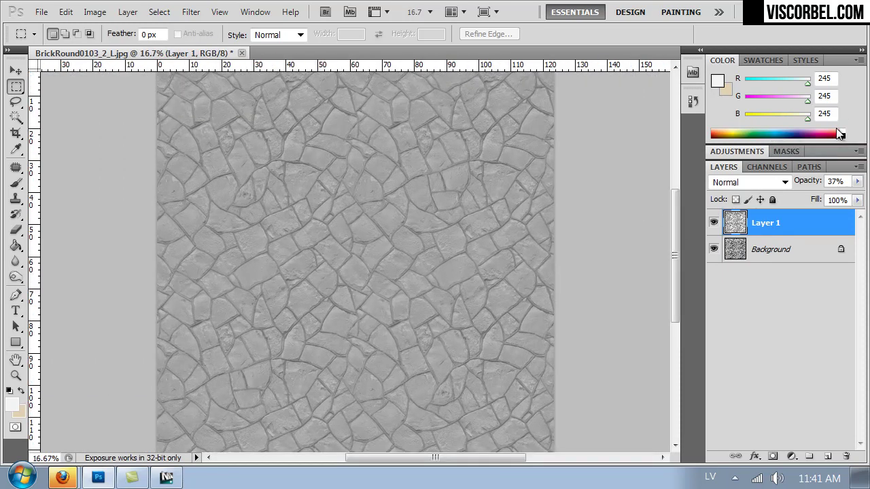
{"action": "left_click", "coordinate": [713, 223]}
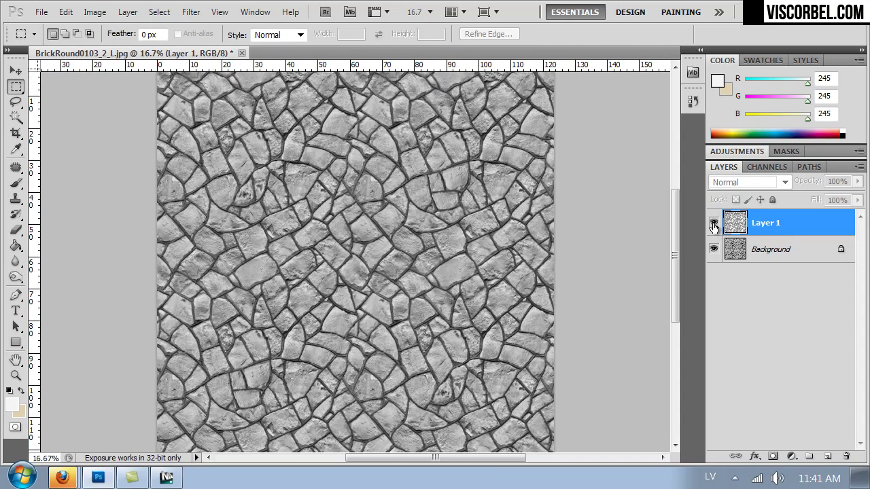
{"action": "left_click", "coordinate": [714, 225]}
- Copy the merged result of the whole canvas and paste it as a new layer on top
{"action": "key", "text": "ctrl+a"}
{"action": "key", "text": "ctrl+shift+c"}
{"action": "key", "text": "ctrl+v"}
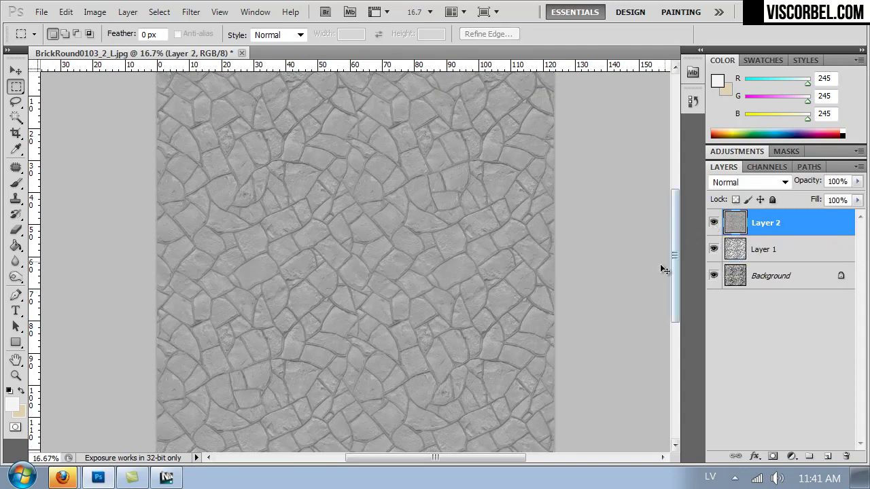
- Increase the merged layer's contrast with Levels, setting the black input to 44 and the white input to 220
{"action": "left_click", "coordinate": [95, 12]}
{"action": "mouse_move", "coordinate": [141, 55]}
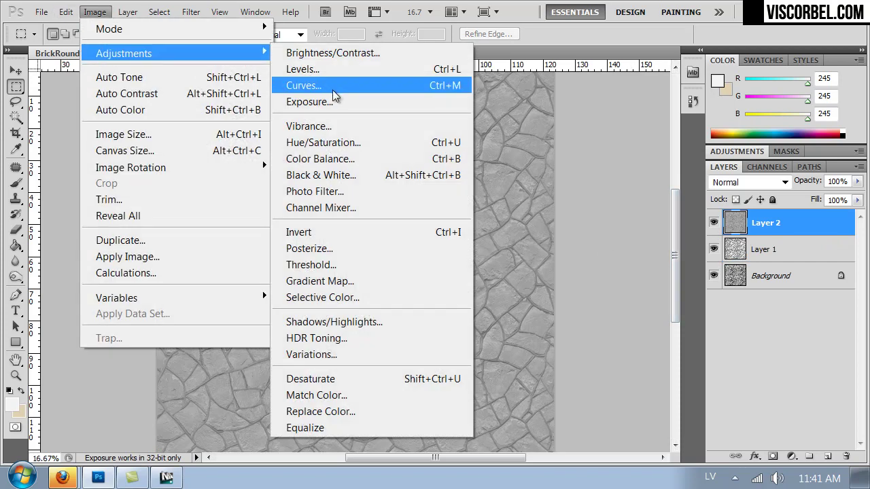
{"action": "left_click", "coordinate": [304, 69]}
{"action": "left_click_drag", "start_coordinate": [574, 320], "coordinate": [550, 320]}
{"action": "left_click_drag", "start_coordinate": [413, 318], "coordinate": [431, 321]}
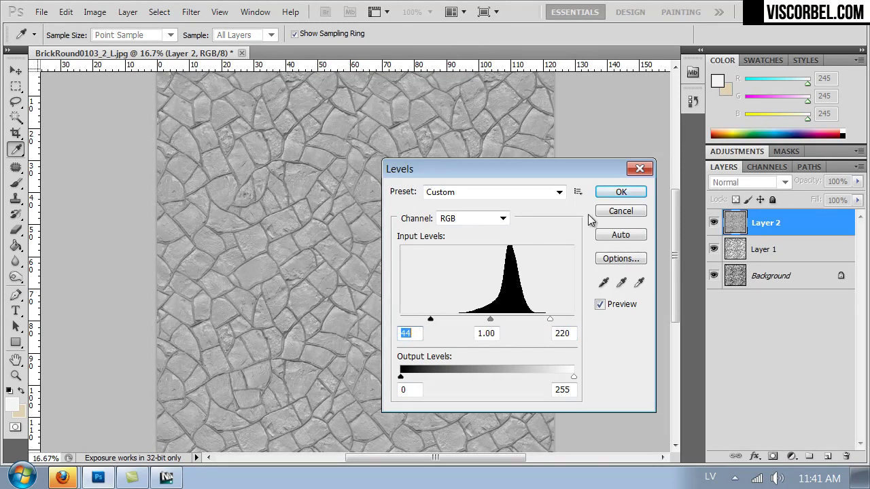
{"action": "left_click", "coordinate": [607, 192]}
- Save the merged grayscale map as the PNG file stone_refl in the desktop's VOL2 Textures folder, without interlacing
{"action": "key", "text": "ctrl+shift+s"}
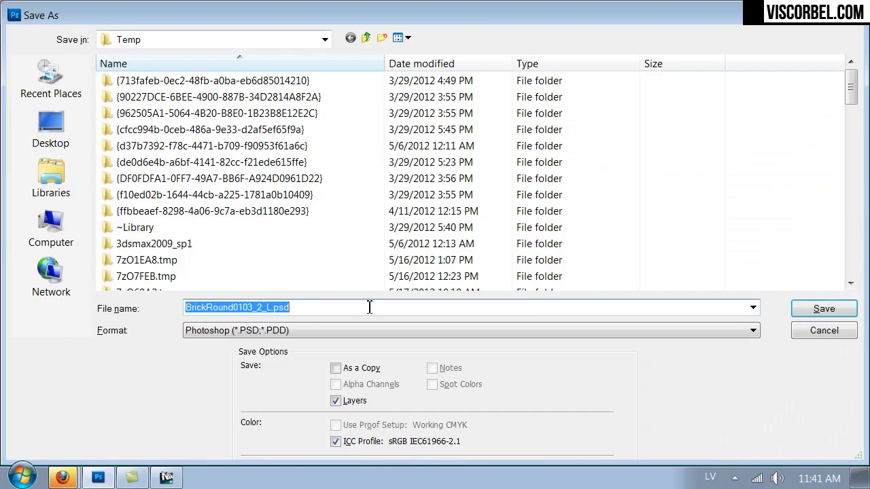
{"action": "left_click", "coordinate": [46, 143]}
{"action": "double_click", "coordinate": [166, 101]}
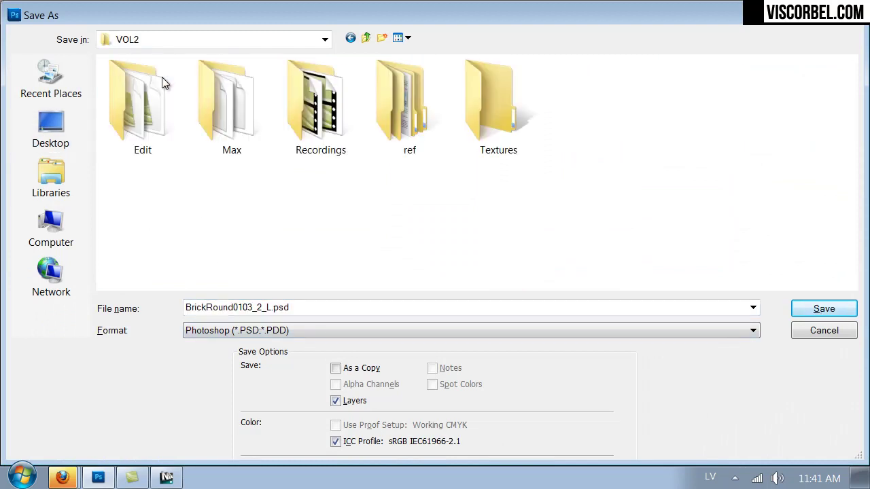
{"action": "double_click", "coordinate": [514, 151]}
{"action": "left_click", "coordinate": [267, 330]}
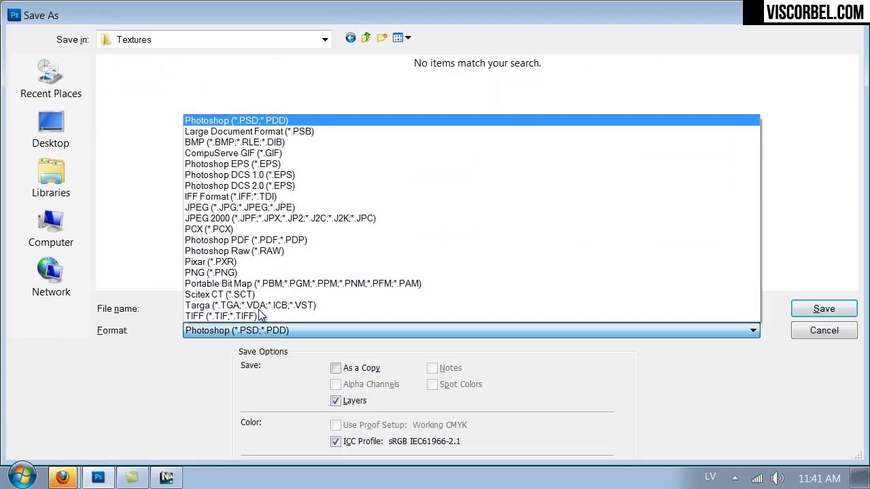
{"action": "left_click", "coordinate": [250, 267]}
{"action": "type", "text": "st"}
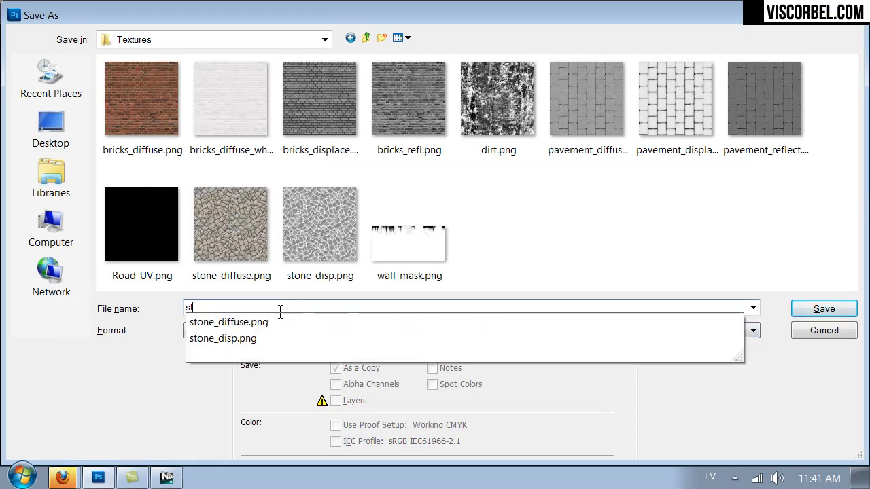
{"action": "type", "text": "one_refl"}
{"action": "key", "text": "Return"}
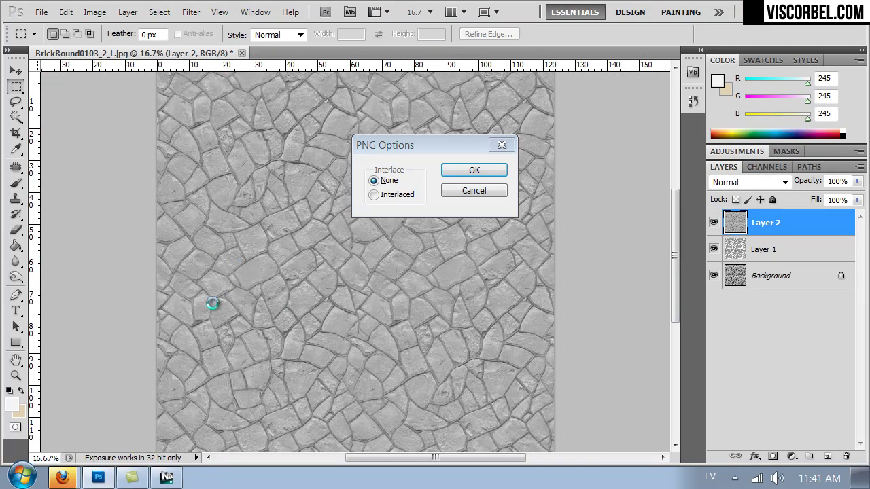
{"action": "key", "text": "Return"}
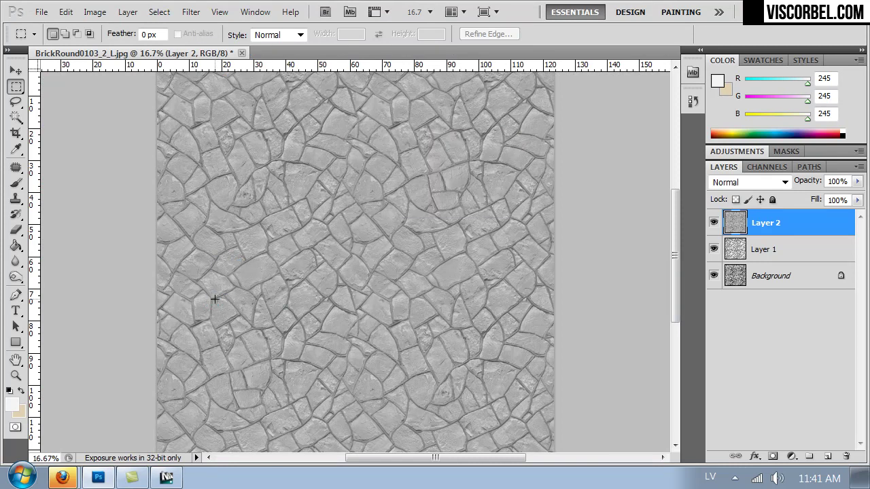
- Switch to 3ds Max and create a new VRayMtl in the blue sample slot of the Material Editor
{"action": "left_click", "coordinate": [166, 478]}
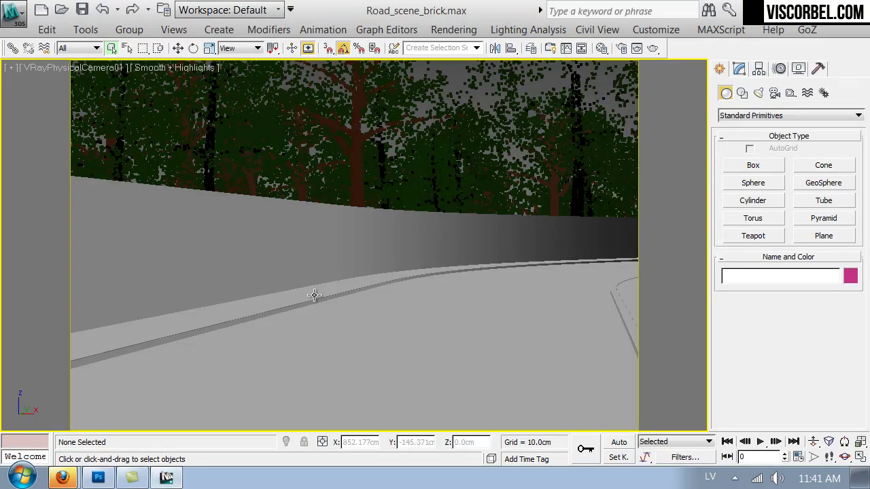
{"action": "key", "text": "m"}
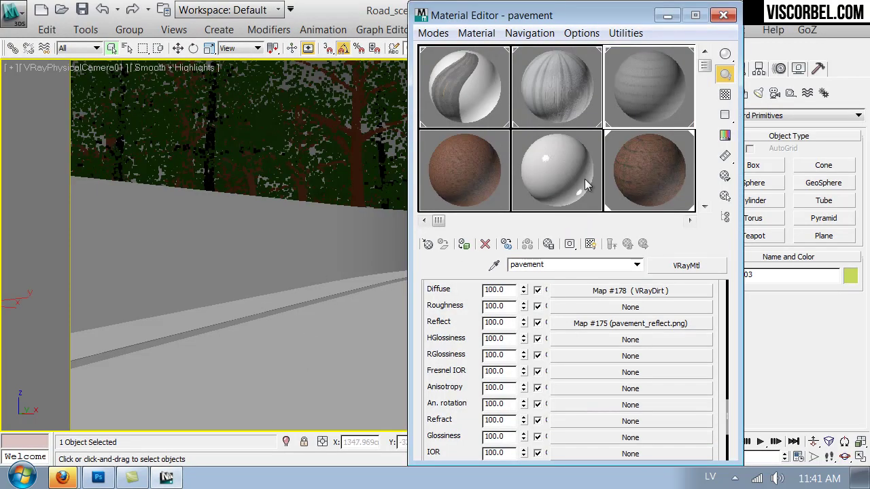
{"action": "left_click", "coordinate": [705, 207]}
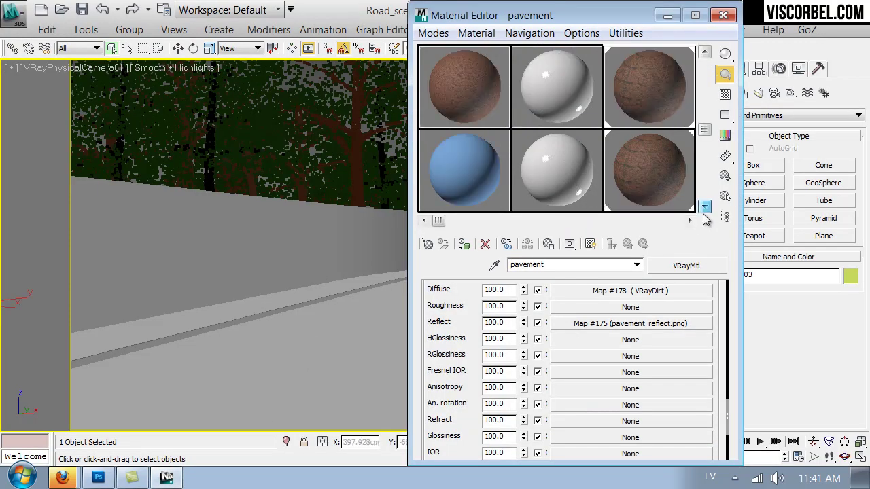
{"action": "left_click", "coordinate": [480, 165]}
{"action": "left_click", "coordinate": [428, 243]}
{"action": "double_click", "coordinate": [518, 349]}
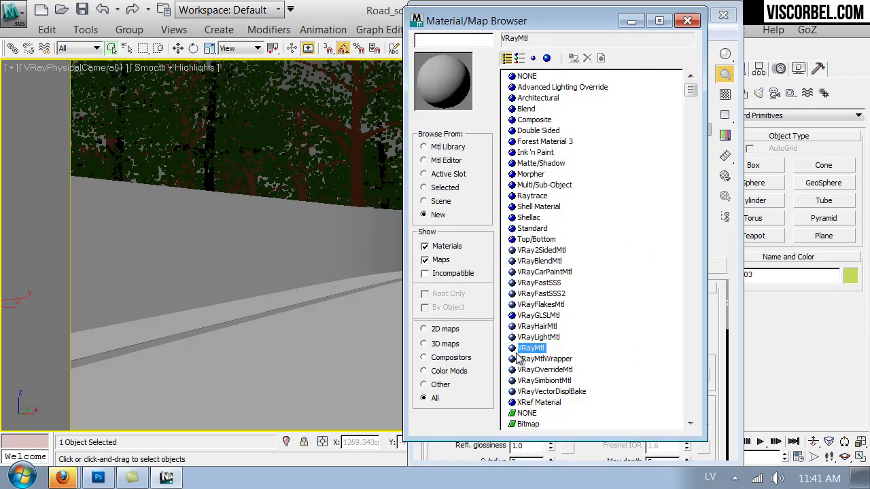
- Load stone_diffuse.png as a Bitmap in the material's Diffuse map and apply the material to the roadside wall
{"action": "left_click", "coordinate": [568, 374]}
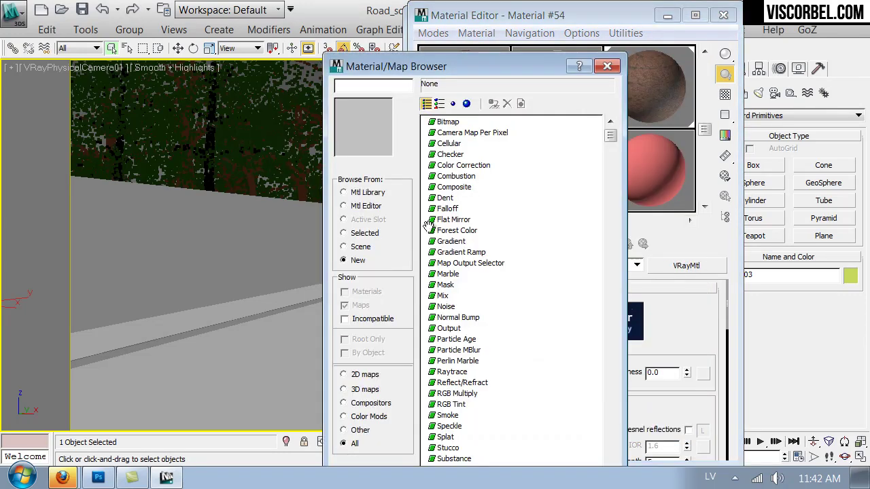
{"action": "double_click", "coordinate": [443, 123]}
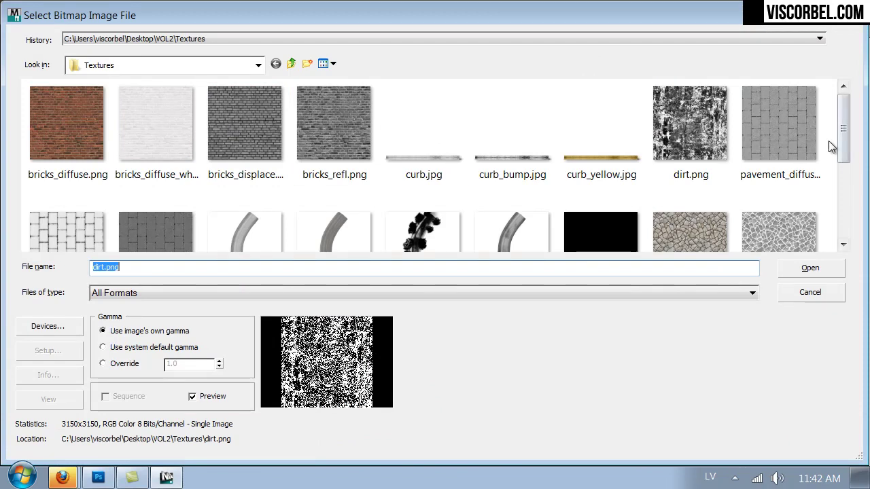
{"action": "scroll", "coordinate": [842, 155], "scroll_direction": "down", "scroll_amount": 1}
{"action": "double_click", "coordinate": [690, 170]}
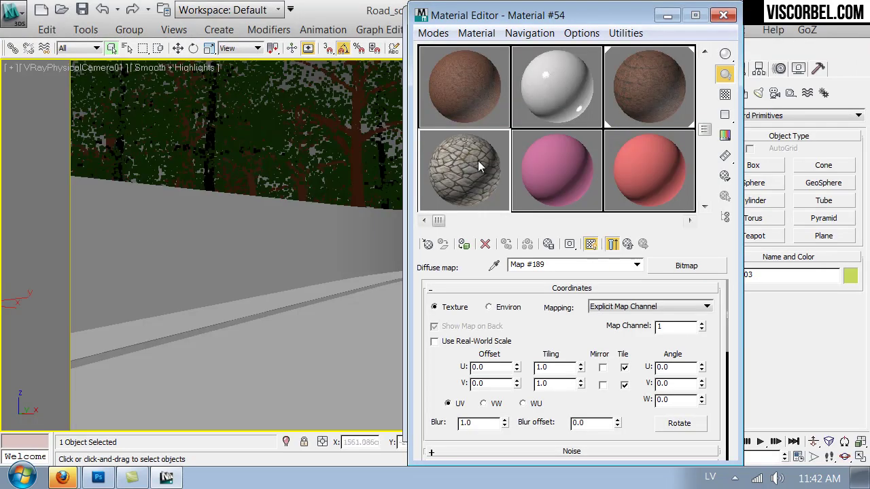
{"action": "left_click_drag", "start_coordinate": [477, 161], "coordinate": [241, 234]}
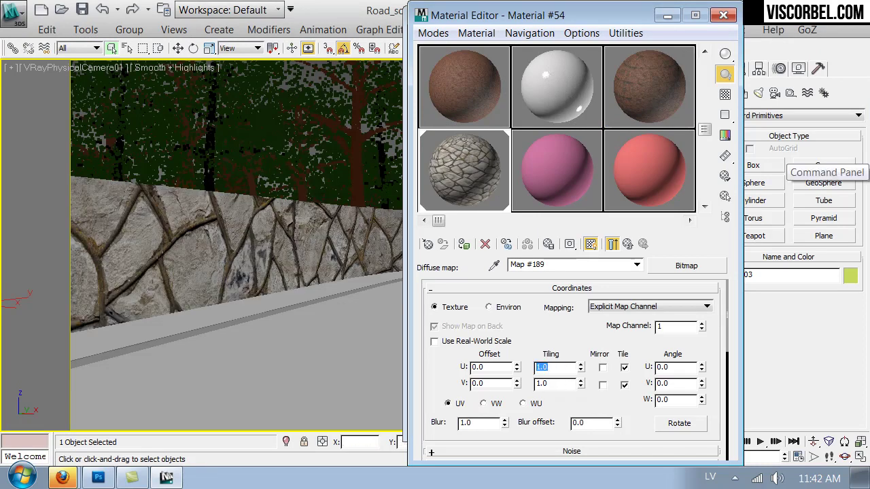
- Set the diffuse bitmap's U and V tiling to 5
{"action": "type", "text": "5"}
{"action": "key", "text": "Tab"}
{"action": "type", "text": "5"}
{"action": "key", "text": "Return"}
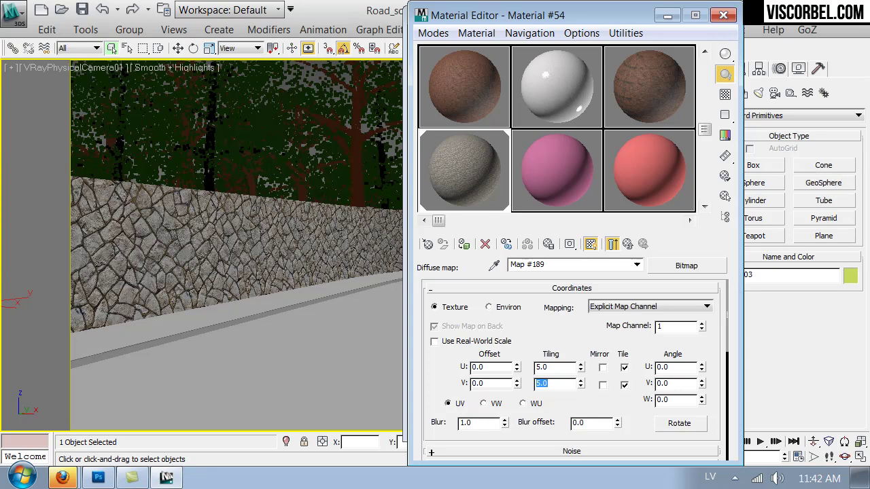
- Set the diffuse bitmap's U and V tiling to 7
{"action": "left_click_drag", "start_coordinate": [581, 23], "coordinate": [681, 38]}
{"action": "left_click", "coordinate": [686, 21]}
{"action": "double_click", "coordinate": [645, 384]}
{"action": "type", "text": "7"}
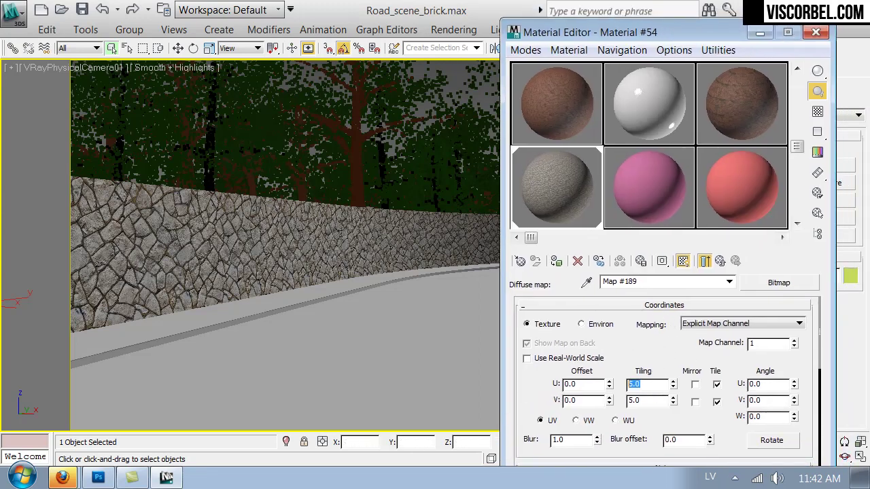
{"action": "key", "text": "Tab"}
{"action": "type", "text": "7"}
{"action": "key", "text": "Return"}
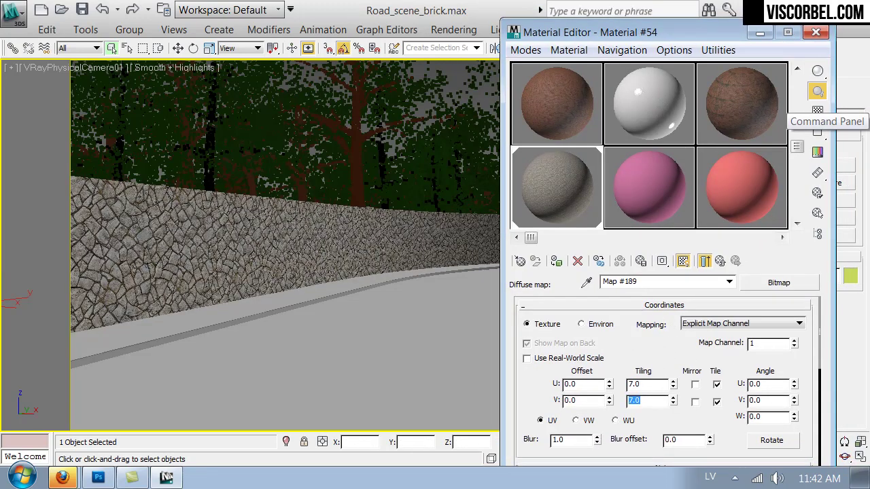
- Set the diffuse bitmap's blur to 0.5 and return to the parent stone material
{"action": "left_click", "coordinate": [815, 32]}
{"action": "key", "text": "Up"}
{"action": "left_click_drag", "start_coordinate": [445, 292], "coordinate": [393, 299]}
{"action": "key", "text": "Up"}
{"action": "key", "text": "Up"}
{"action": "key", "text": "Up"}
{"action": "key", "text": "m"}
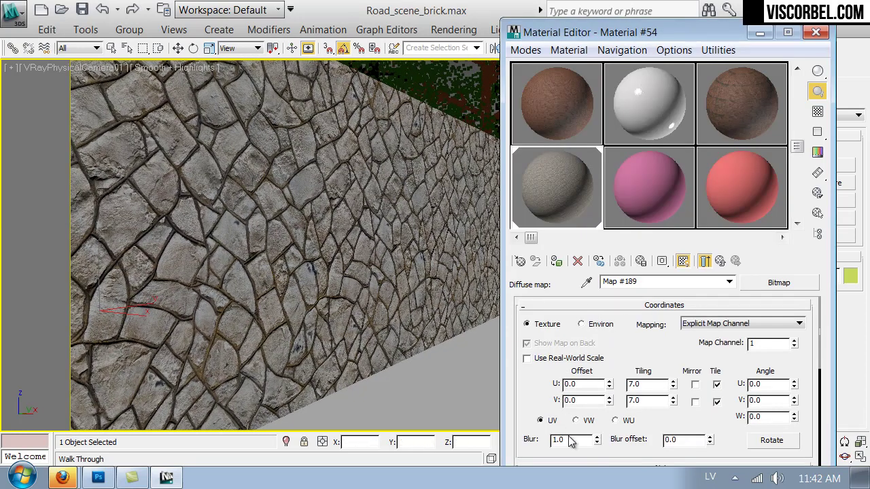
{"action": "type", "text": "0.5"}
{"action": "key", "text": "Return"}
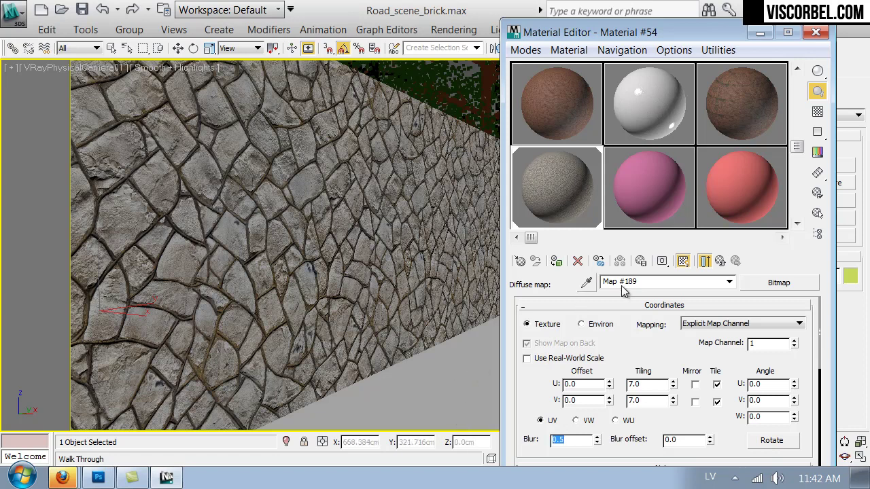
{"action": "left_click", "coordinate": [710, 261]}
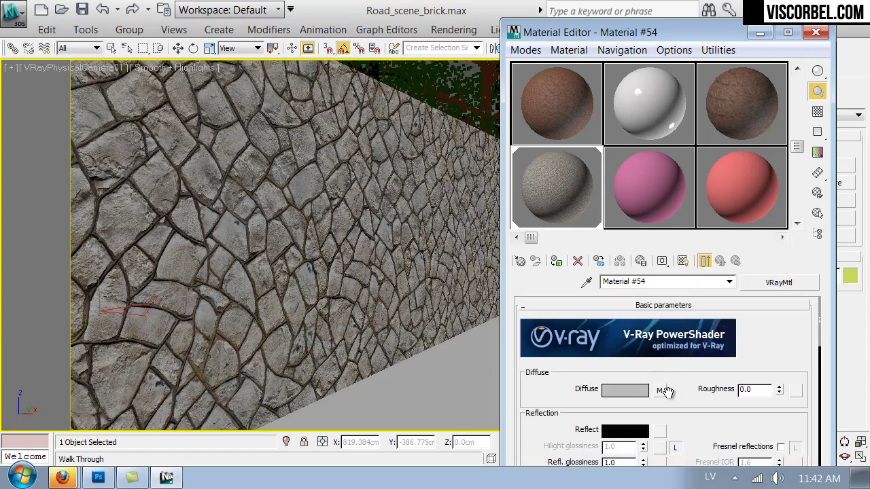
{"action": "left_click", "coordinate": [661, 392]}
{"action": "left_click", "coordinate": [719, 263]}
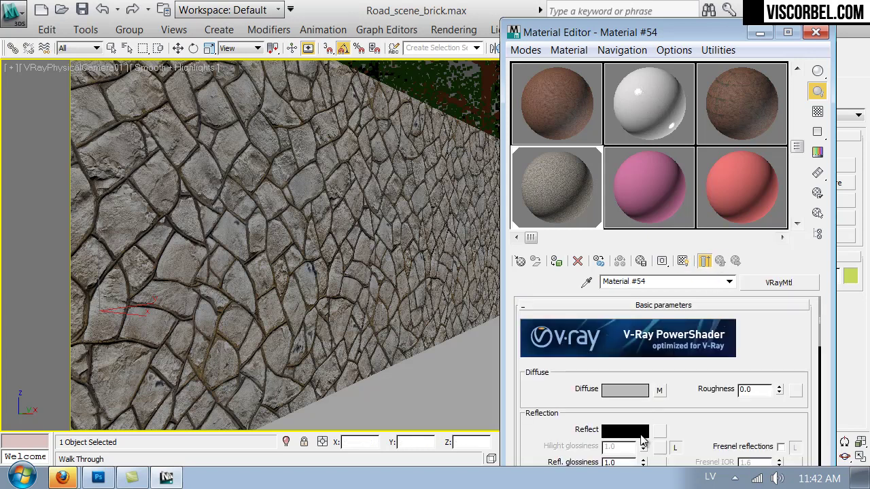
{"action": "left_click", "coordinate": [658, 432]}
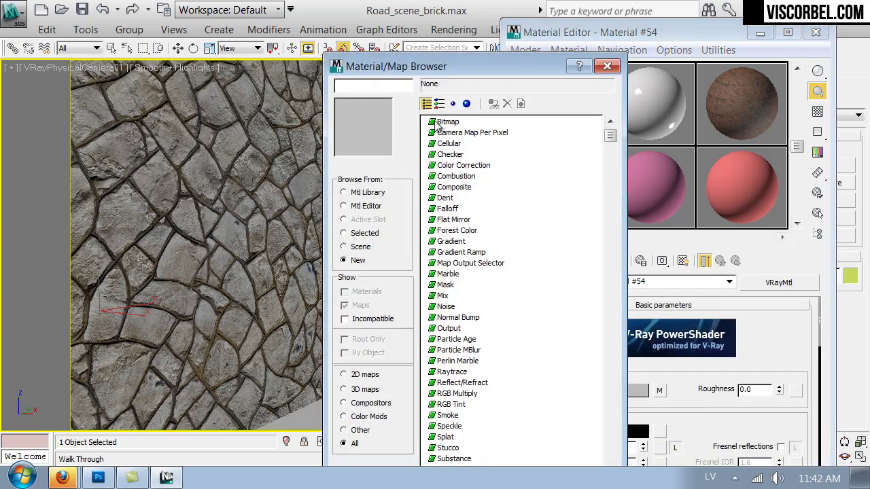
{"action": "left_click", "coordinate": [443, 122]}
{"action": "left_click", "coordinate": [606, 66]}
{"action": "right_click", "coordinate": [657, 387]}
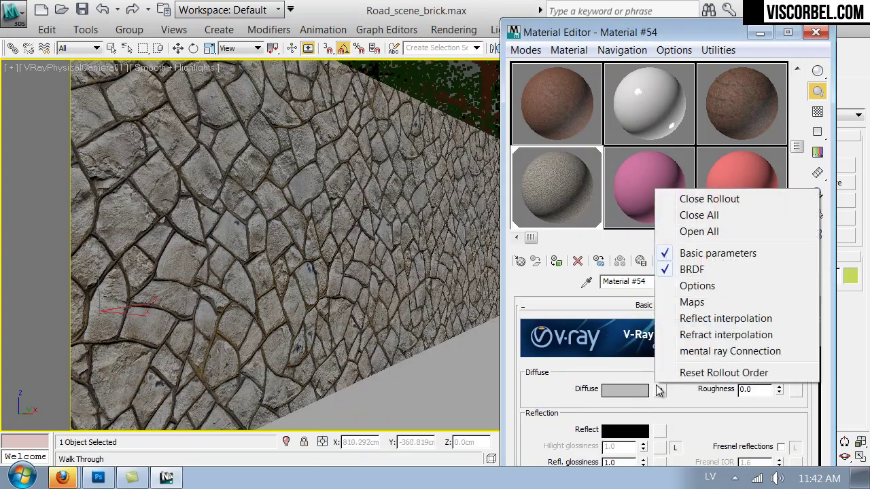
- Copy the stone material's Diffuse map and paste it into the Reflect map slot
{"action": "right_click", "coordinate": [660, 390]}
{"action": "left_click", "coordinate": [691, 249]}
{"action": "right_click", "coordinate": [660, 431]}
{"action": "left_click", "coordinate": [706, 422]}
- Replace the Reflect map's bitmap with stone_refl.png and return to the parent material
{"action": "left_click", "coordinate": [659, 429]}
{"action": "scroll", "coordinate": [678, 358], "scroll_direction": "down", "scroll_amount": 3}
{"action": "left_click", "coordinate": [673, 406]}
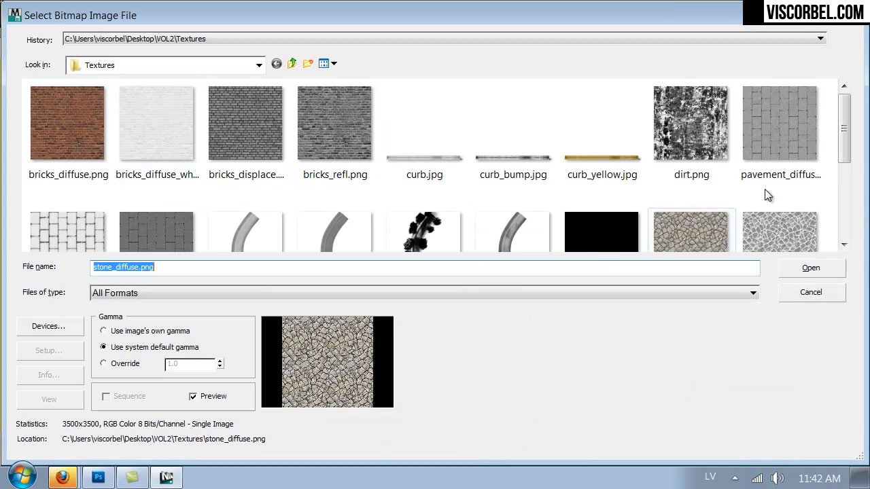
{"action": "scroll", "coordinate": [580, 212], "scroll_direction": "down", "scroll_amount": 3}
{"action": "left_click", "coordinate": [781, 190]}
{"action": "scroll", "coordinate": [58, 242], "scroll_direction": "down", "scroll_amount": 3}
{"action": "double_click", "coordinate": [82, 178]}
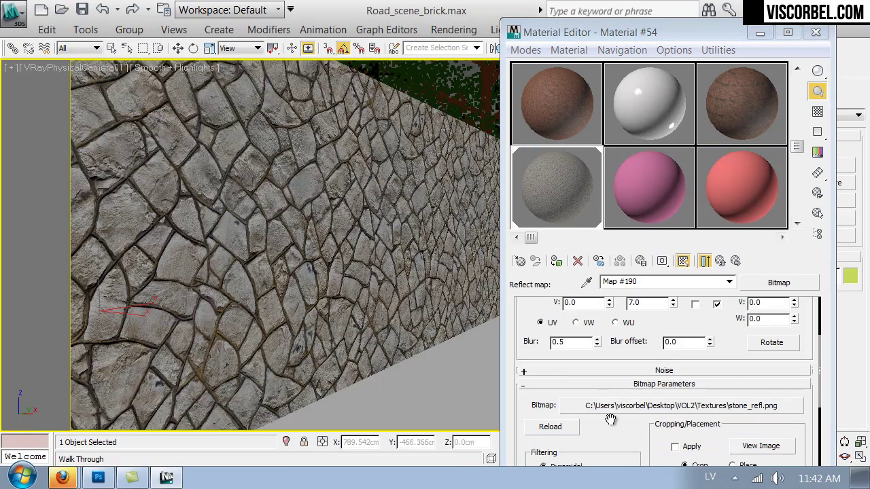
{"action": "left_click_drag", "start_coordinate": [598, 433], "coordinate": [617, 484]}
{"action": "left_click", "coordinate": [737, 261]}
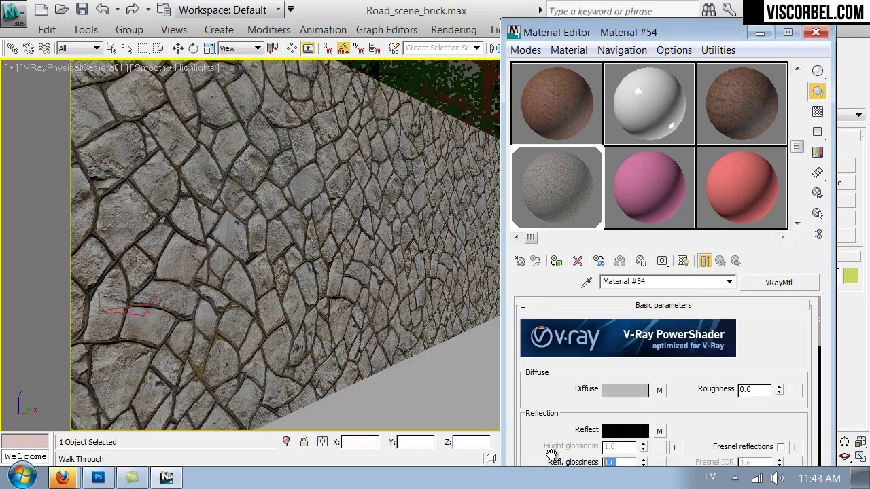
- Set the reflection glossiness to 0.35, enable Fresnel reflections with an IOR of 3.0, and preview the material enlarged
{"action": "key", "text": "Return"}
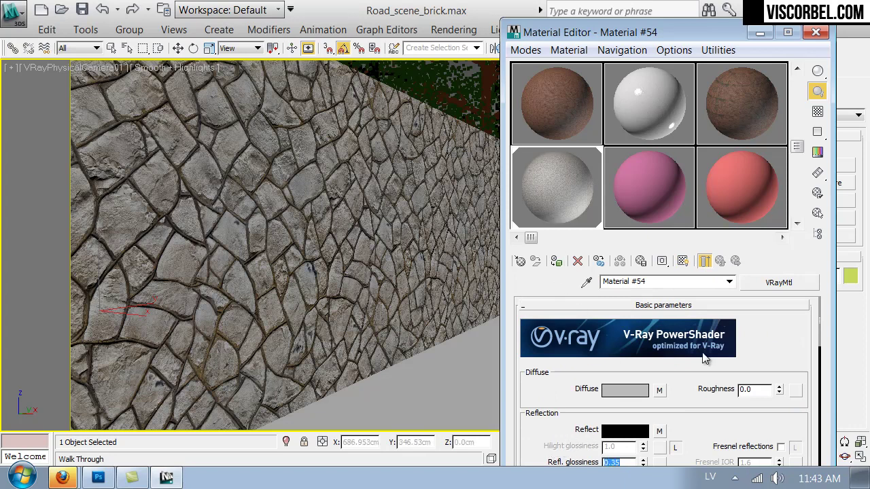
{"action": "left_click", "coordinate": [782, 447]}
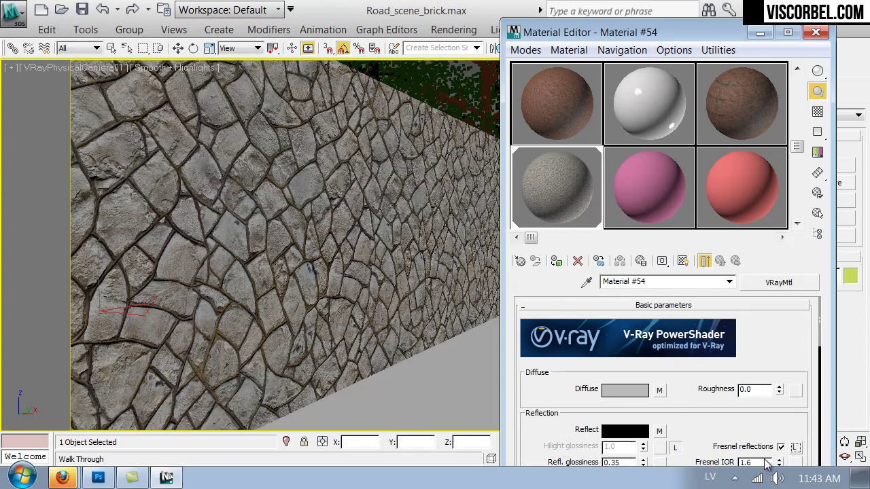
{"action": "double_click", "coordinate": [540, 165]}
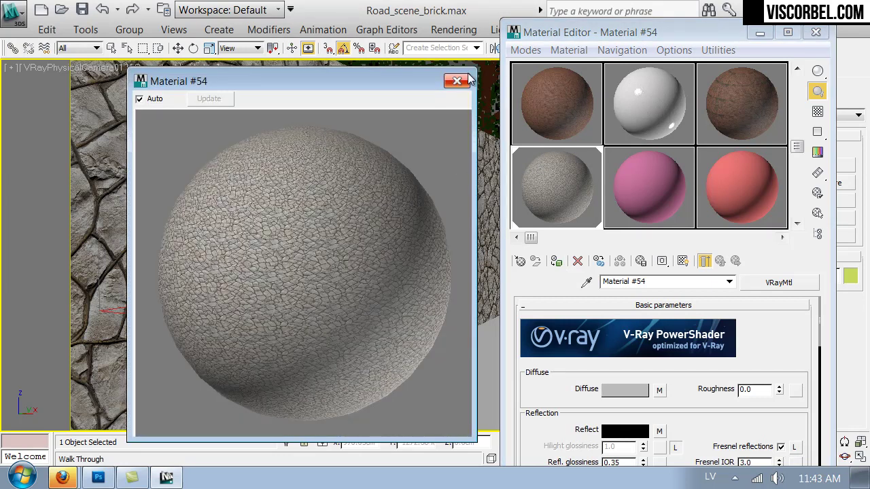
{"action": "left_click", "coordinate": [457, 82]}
- Paste the copied diffuse bitmap into the stone material's Bump map slot
{"action": "scroll", "coordinate": [676, 426], "scroll_direction": "down", "scroll_amount": 5}
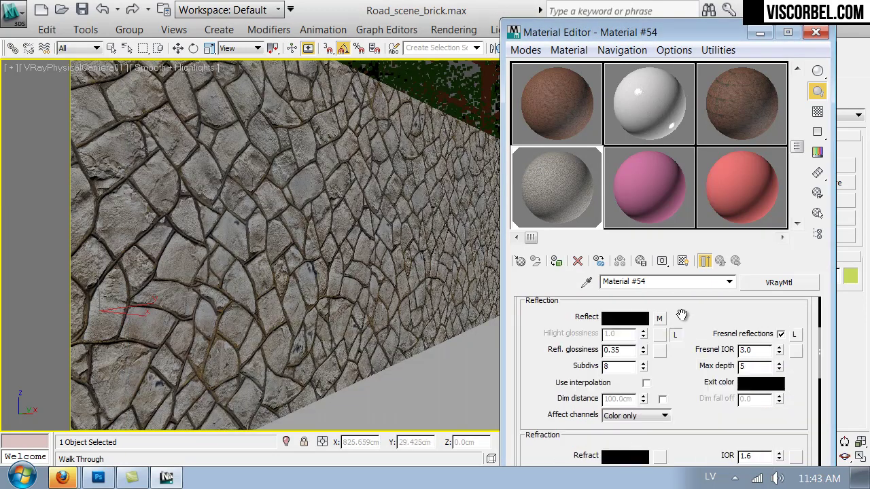
{"action": "scroll", "coordinate": [688, 397], "scroll_direction": "down", "scroll_amount": 5}
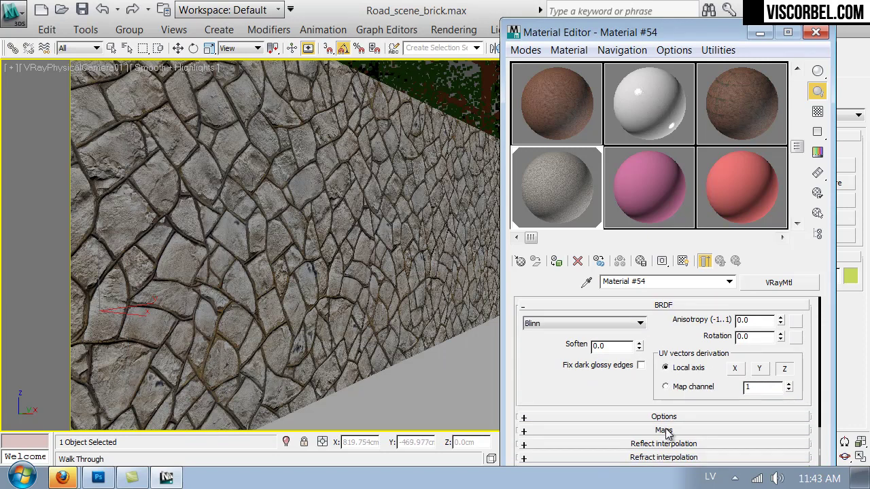
{"action": "left_click", "coordinate": [664, 431]}
{"action": "scroll", "coordinate": [642, 425], "scroll_direction": "down", "scroll_amount": 2}
{"action": "right_click", "coordinate": [666, 437]}
{"action": "left_click", "coordinate": [680, 403]}
- Replace the Bump map's bitmap with stone_disp.png and open the enlarged material preview
{"action": "left_click", "coordinate": [697, 437]}
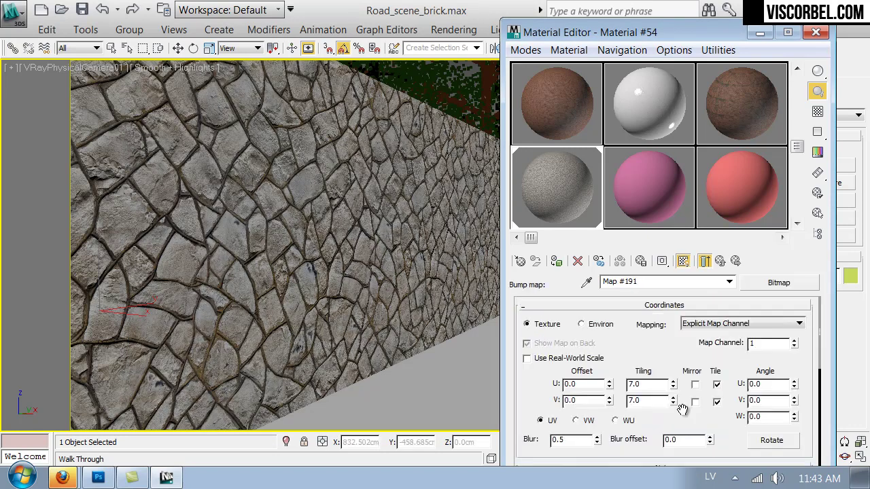
{"action": "scroll", "coordinate": [697, 422], "scroll_direction": "down", "scroll_amount": 3}
{"action": "left_click", "coordinate": [721, 388]}
{"action": "left_click", "coordinate": [287, 193]}
{"action": "scroll", "coordinate": [287, 195], "scroll_direction": "down", "scroll_amount": 5}
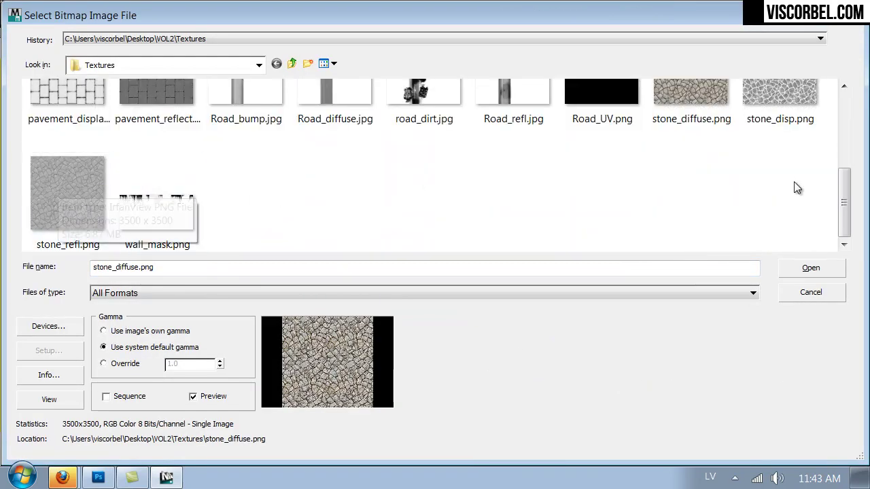
{"action": "double_click", "coordinate": [769, 97]}
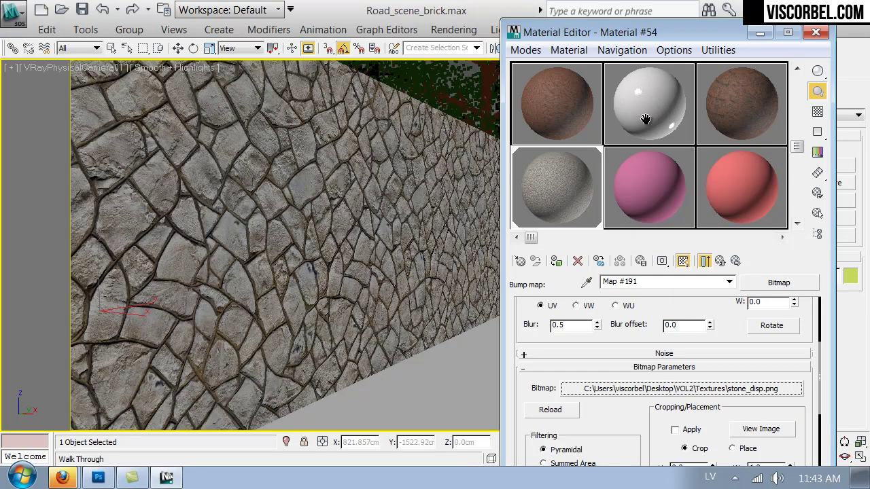
{"action": "double_click", "coordinate": [561, 176]}
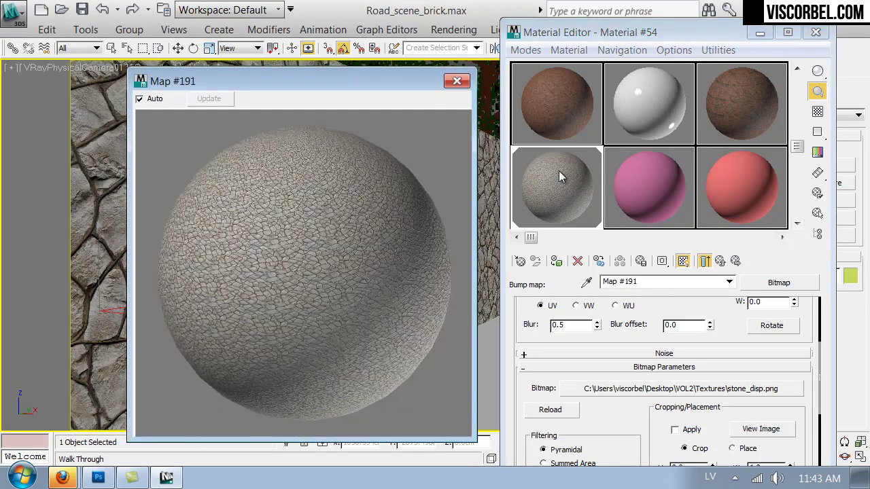
- Return to the parent stone material and paste a copy of the diffuse bitmap into the Displace map slot
{"action": "left_click", "coordinate": [707, 261]}
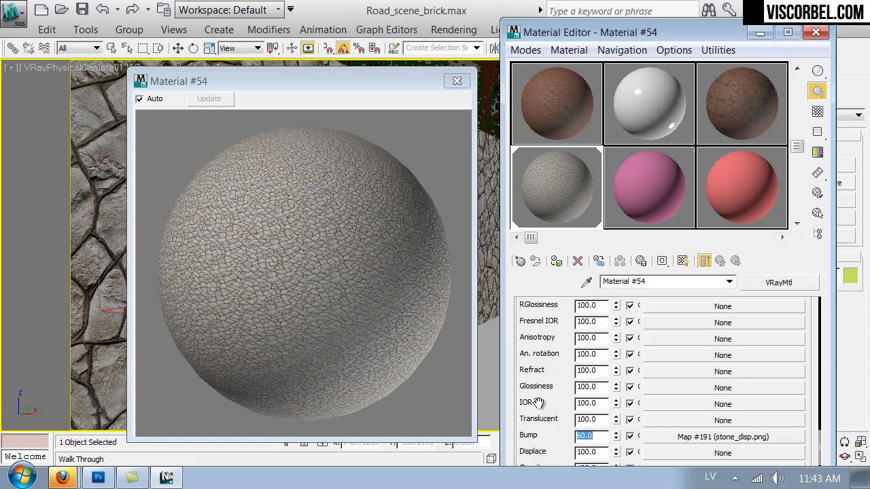
{"action": "scroll", "coordinate": [528, 435], "scroll_direction": "down", "scroll_amount": 3}
{"action": "right_click", "coordinate": [691, 386]}
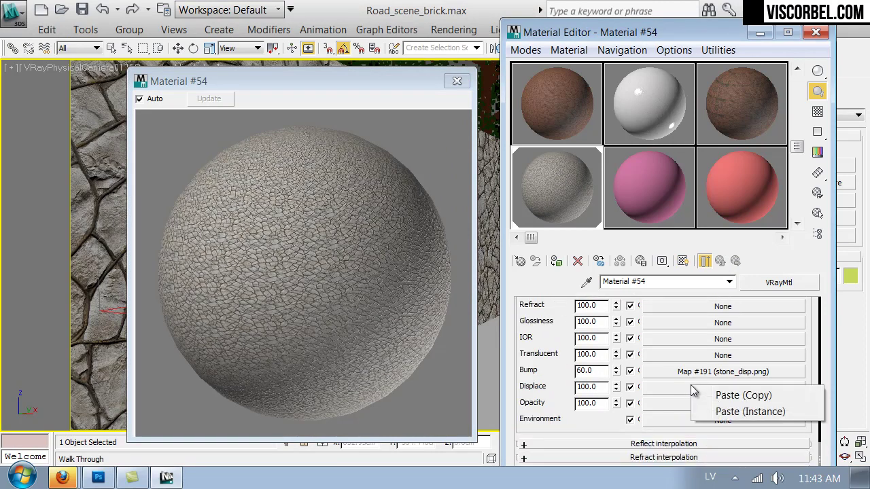
{"action": "left_click", "coordinate": [707, 396]}
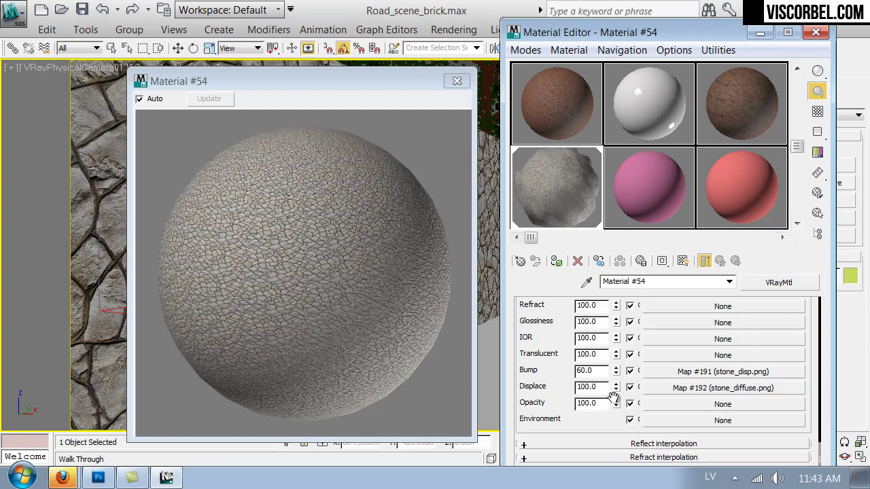
- Replace the Displace map's bitmap with stone_disp.png and return to the parent material
{"action": "left_click", "coordinate": [664, 389]}
{"action": "scroll", "coordinate": [683, 388], "scroll_direction": "down", "scroll_amount": 3}
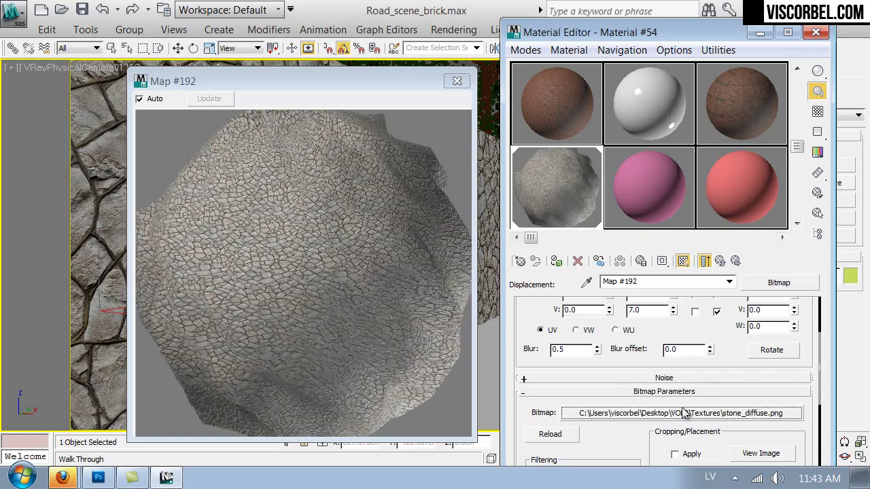
{"action": "left_click", "coordinate": [610, 417]}
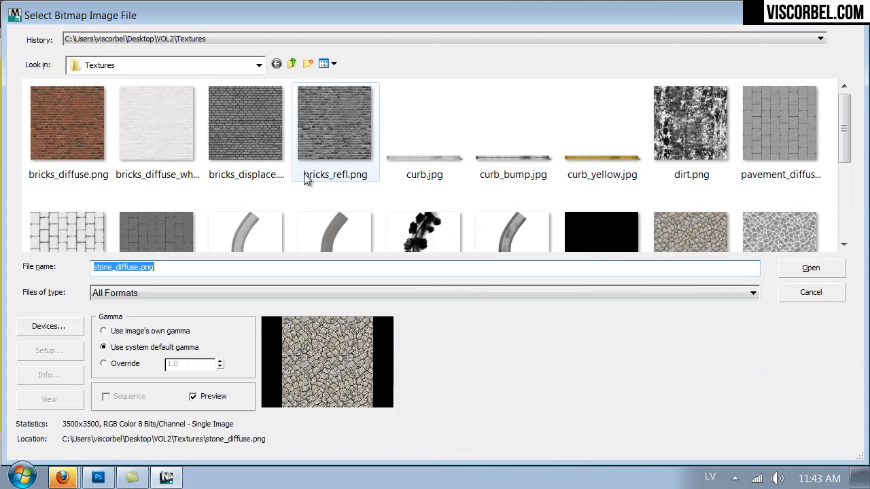
{"action": "left_click", "coordinate": [53, 221]}
{"action": "double_click", "coordinate": [767, 172]}
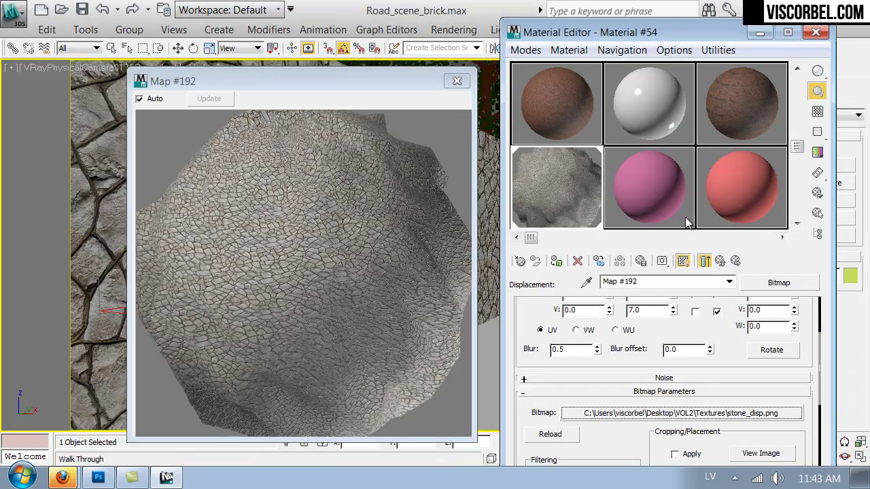
{"action": "left_click", "coordinate": [719, 262]}
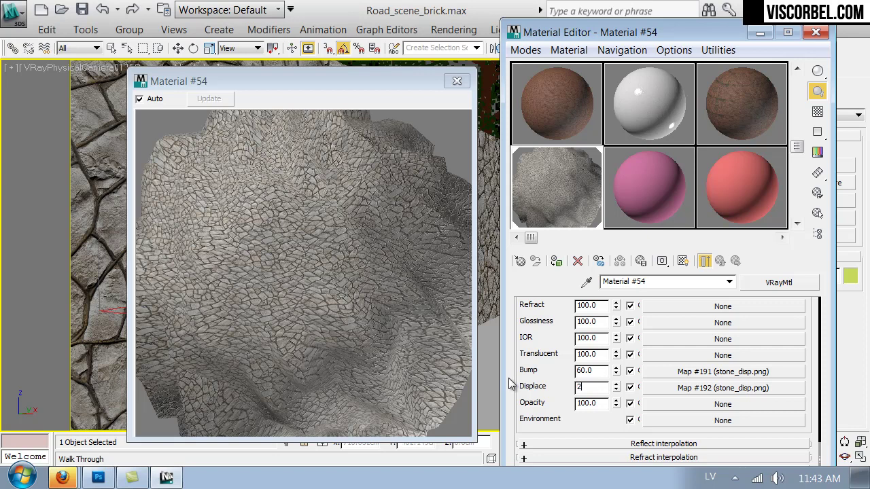
- Set the Displace amount to 2.0, test-render the stone wall from the camera, and cancel the render partway
{"action": "key", "text": "Return"}
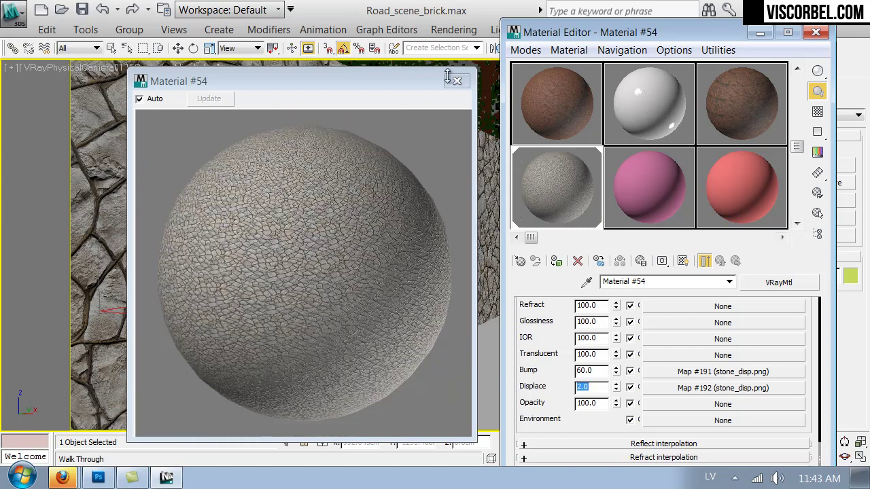
{"action": "left_click", "coordinate": [815, 32]}
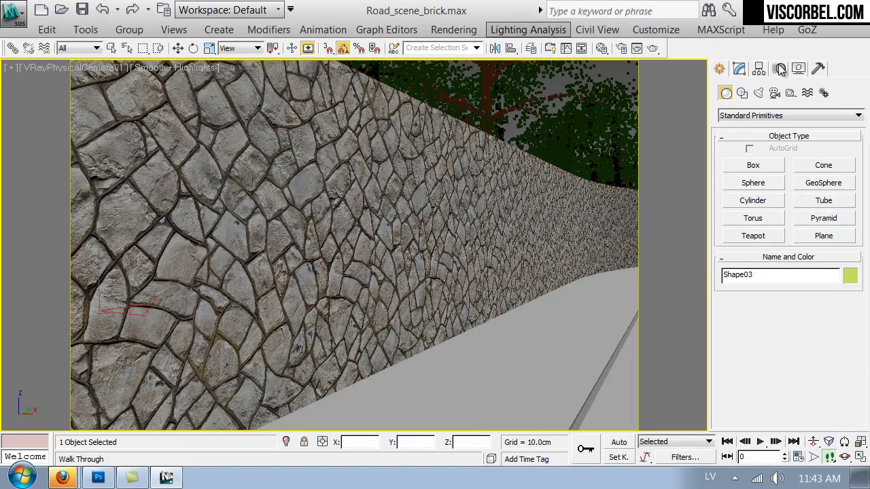
{"action": "left_click", "coordinate": [653, 48]}
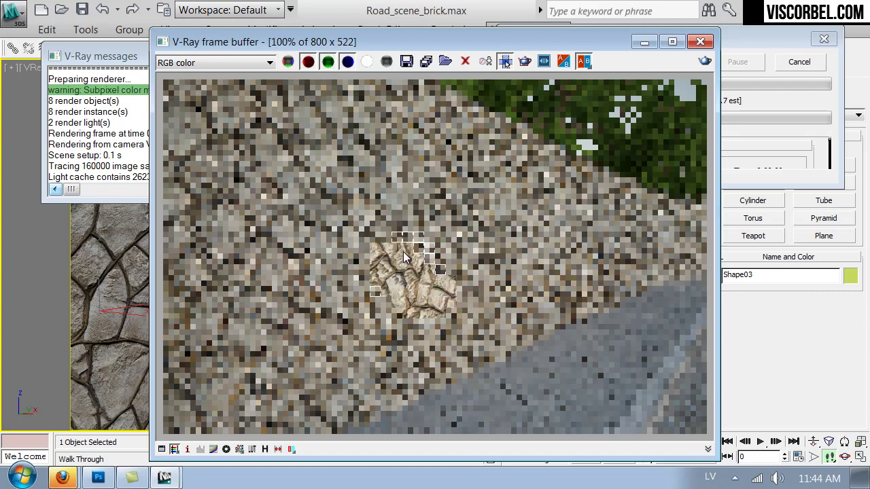
{"action": "scroll", "coordinate": [403, 251], "scroll_direction": "up", "scroll_amount": 1}
{"action": "scroll", "coordinate": [403, 255], "scroll_direction": "down", "scroll_amount": 1}
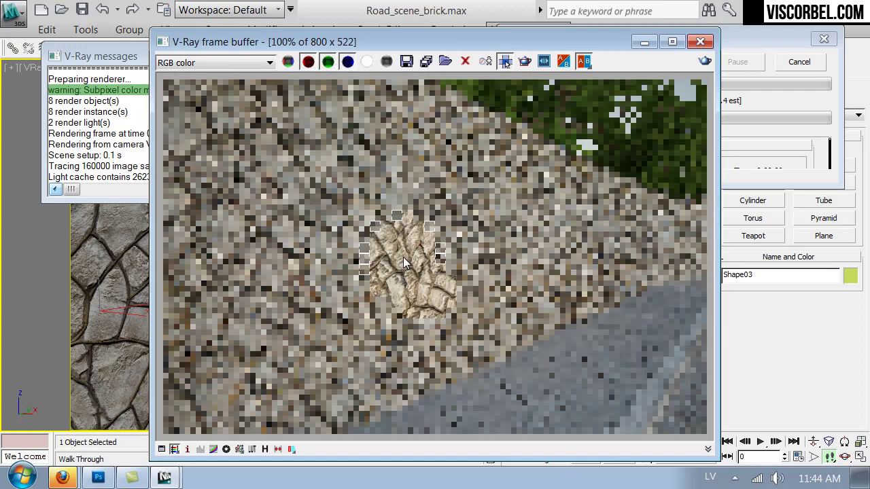
{"action": "left_click", "coordinate": [797, 63]}
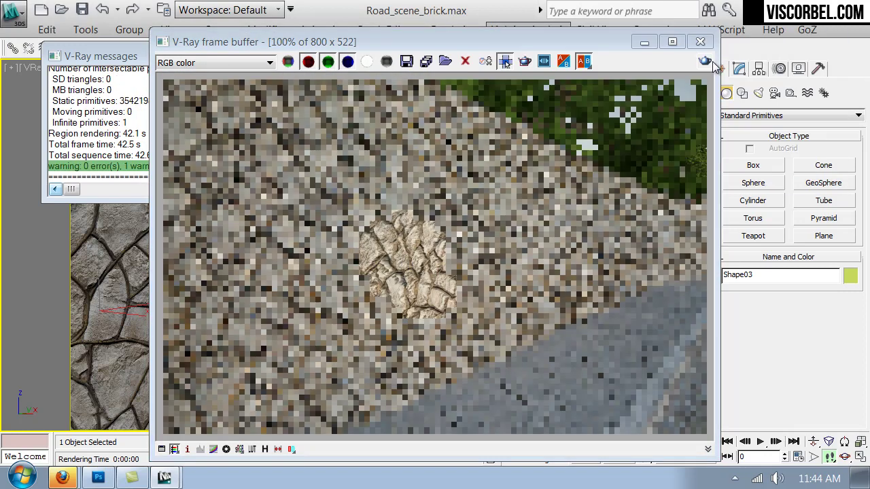
- Close the frame buffer and set the stone material's Displace amount to 0.5
{"action": "left_click", "coordinate": [706, 46]}
{"action": "left_click", "coordinate": [601, 48]}
{"action": "left_click_drag", "start_coordinate": [605, 404], "coordinate": [529, 403]}
{"action": "type", "text": "0.5"}
{"action": "key", "text": "Return"}
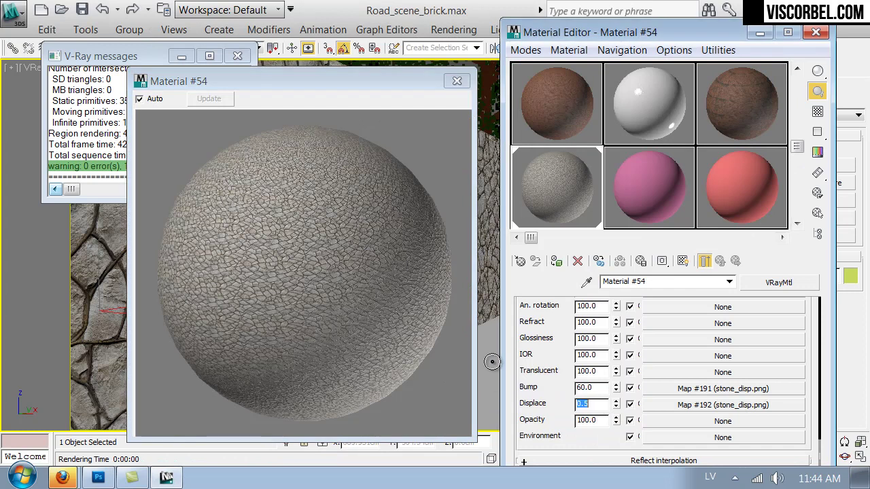
{"action": "left_click", "coordinate": [473, 6]}
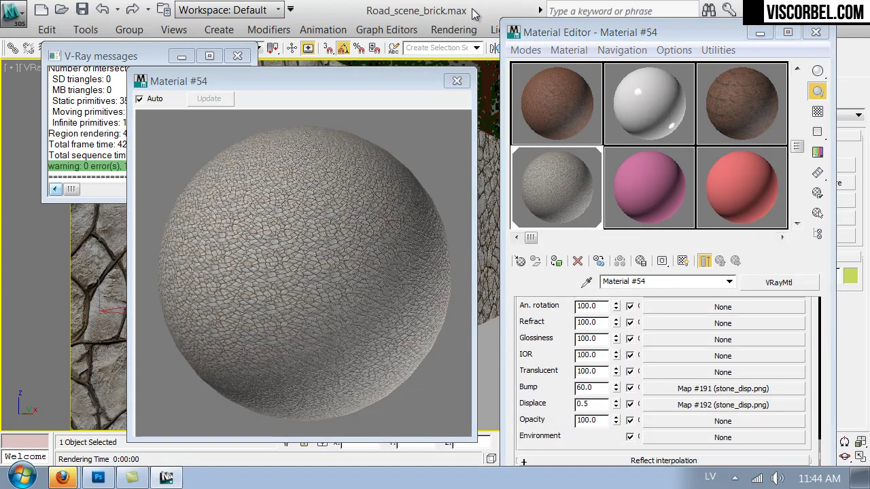
- Close the Material Editor, render the camera view again, inspect the stone wall up close, and toggle the render's mouse tracking
{"action": "left_click", "coordinate": [815, 37]}
{"action": "left_click", "coordinate": [652, 46]}
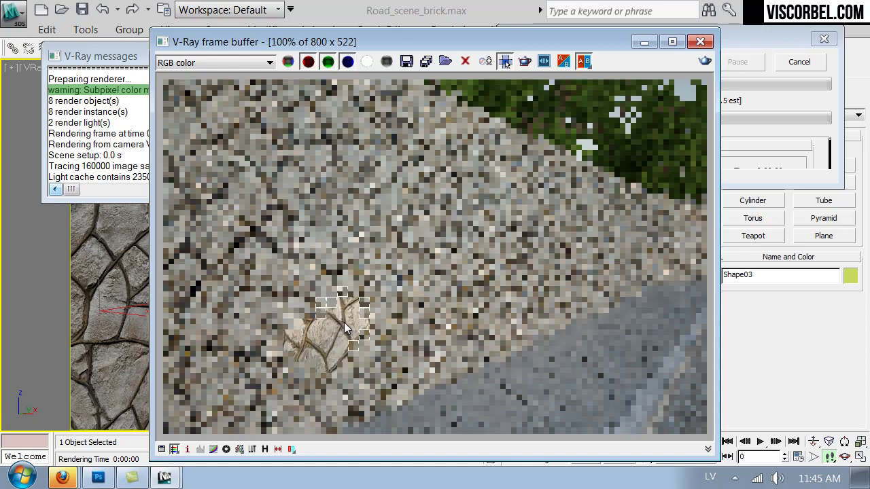
{"action": "scroll", "coordinate": [344, 322], "scroll_direction": "up", "scroll_amount": 1}
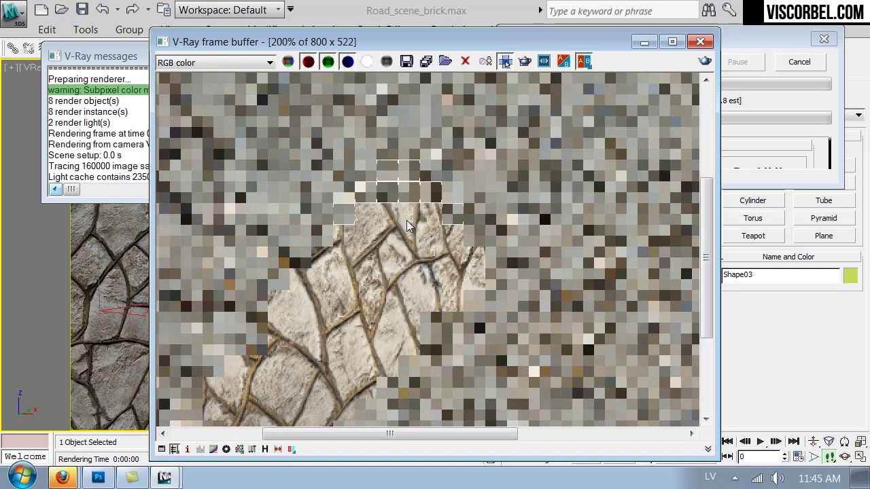
{"action": "scroll", "coordinate": [407, 221], "scroll_direction": "down", "scroll_amount": 1}
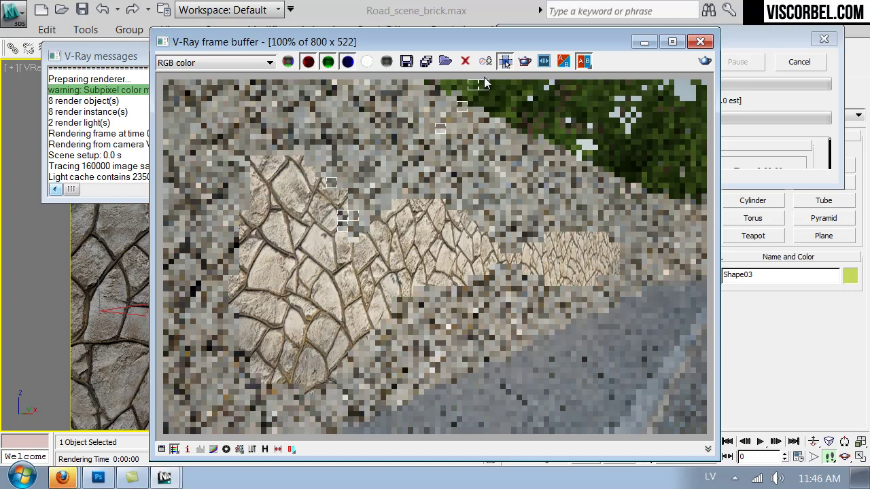
{"action": "left_click", "coordinate": [504, 61]}
- Switch to Firefox and browse the Brick Rounded category on CG Textures for other stone wall textures, enlarging a few previews
{"action": "mouse_move", "coordinate": [71, 480]}
{"action": "left_click", "coordinate": [62, 423]}
{"action": "left_click", "coordinate": [106, 8]}
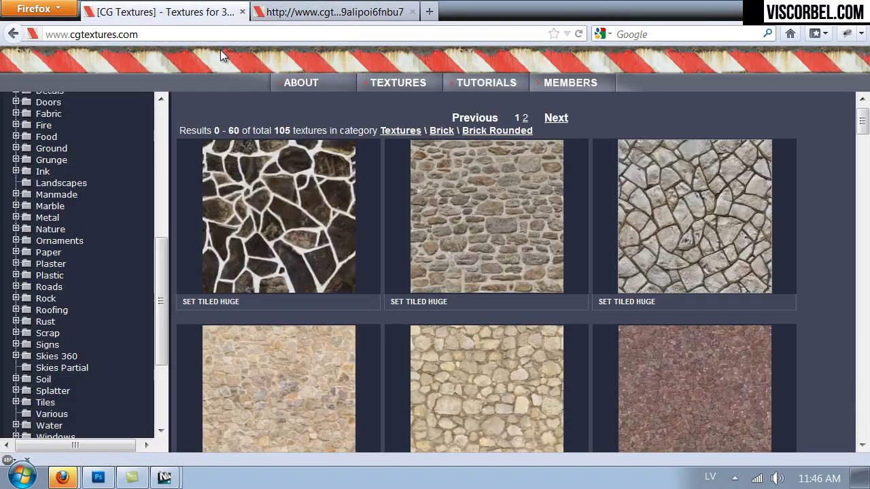
{"action": "scroll", "coordinate": [779, 207], "scroll_direction": "down", "scroll_amount": 3}
{"action": "scroll", "coordinate": [756, 208], "scroll_direction": "down", "scroll_amount": 5}
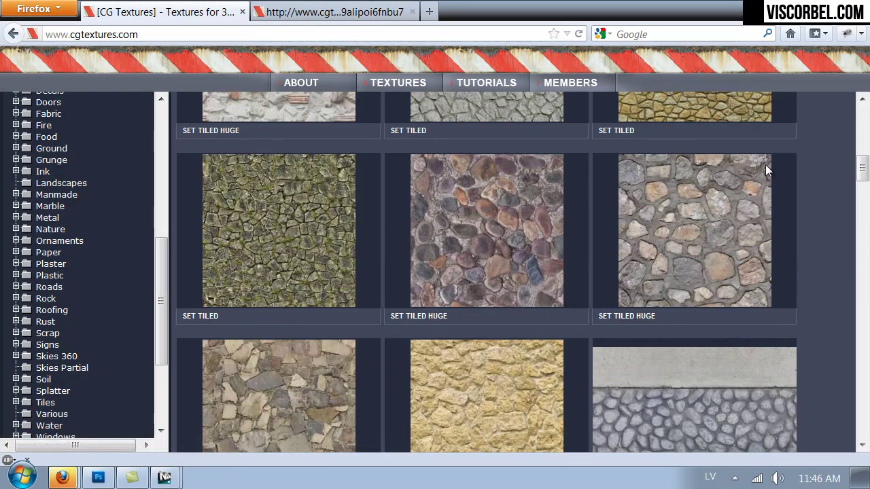
{"action": "mouse_move", "coordinate": [557, 233]}
{"action": "scroll", "coordinate": [558, 236], "scroll_direction": "down", "scroll_amount": 1}
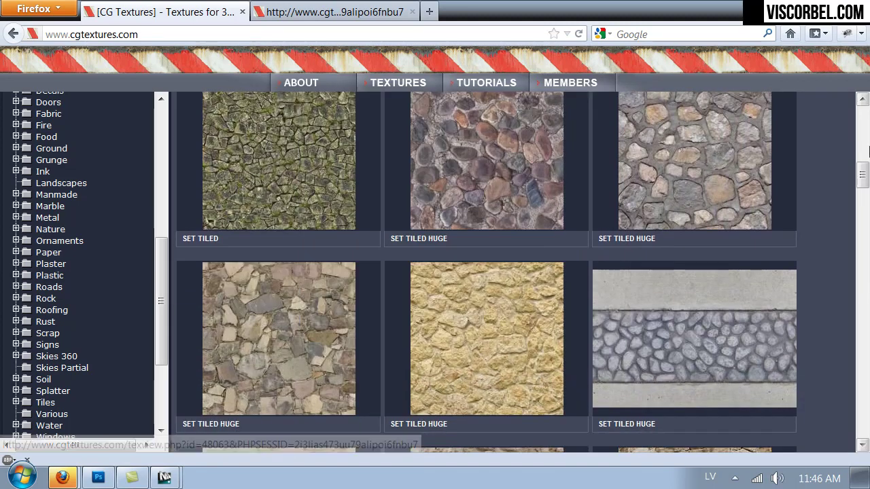
{"action": "mouse_move", "coordinate": [738, 337]}
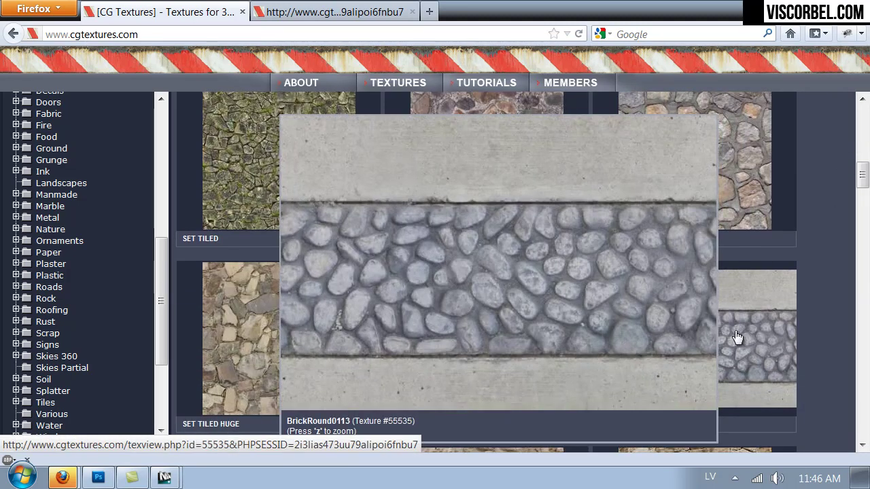
{"action": "scroll", "coordinate": [737, 337], "scroll_direction": "down", "scroll_amount": 3}
{"action": "scroll", "coordinate": [854, 191], "scroll_direction": "down", "scroll_amount": 2}
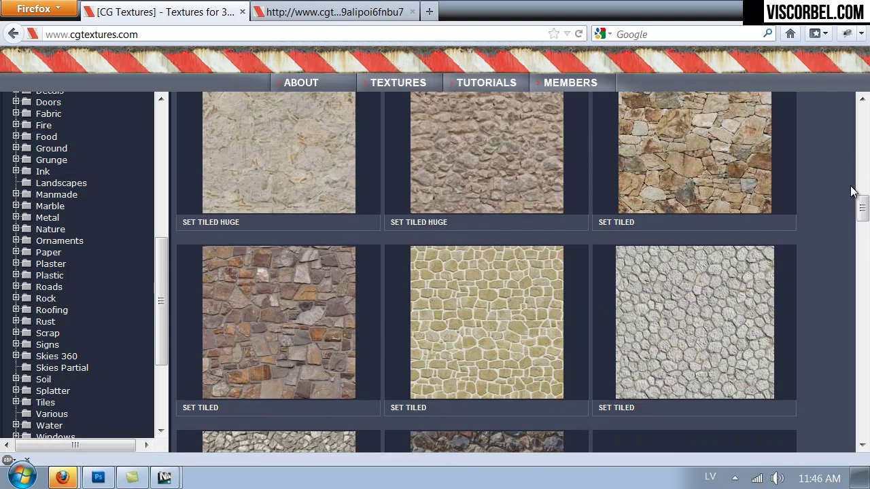
{"action": "scroll", "coordinate": [854, 191], "scroll_direction": "down", "scroll_amount": 2}
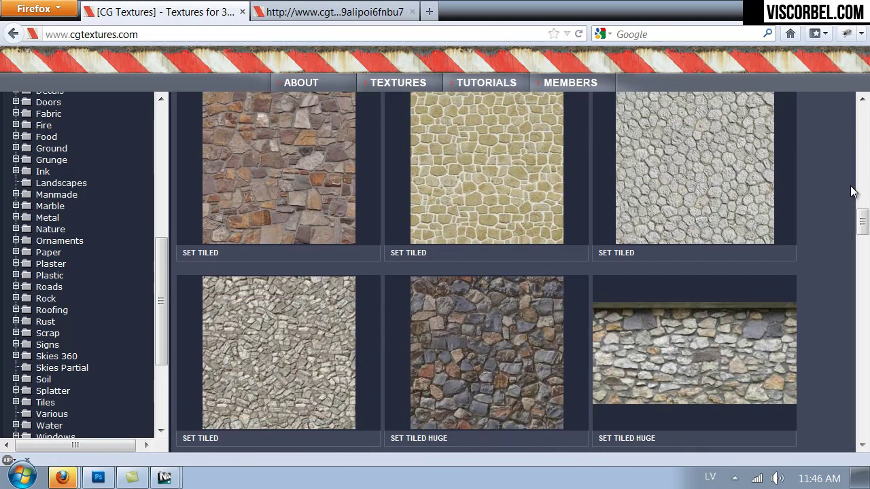
{"action": "scroll", "coordinate": [853, 191], "scroll_direction": "down", "scroll_amount": 1}
{"action": "mouse_move", "coordinate": [520, 291]}
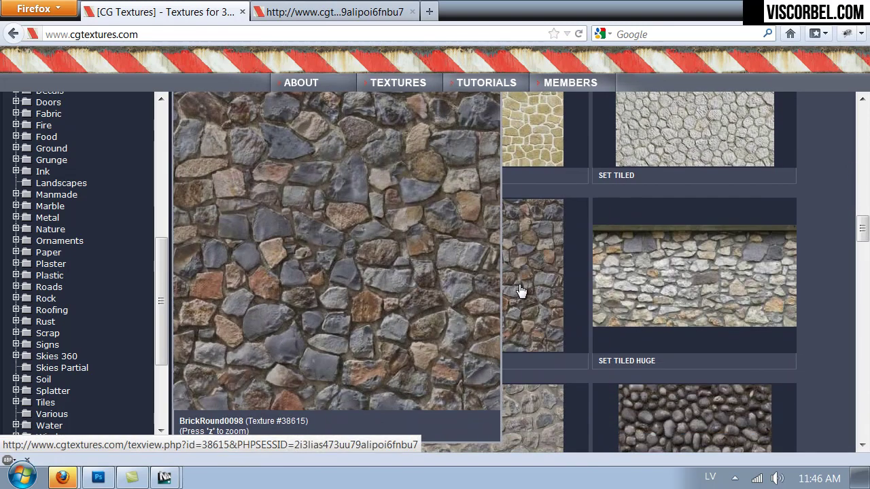
{"action": "mouse_move", "coordinate": [495, 275]}
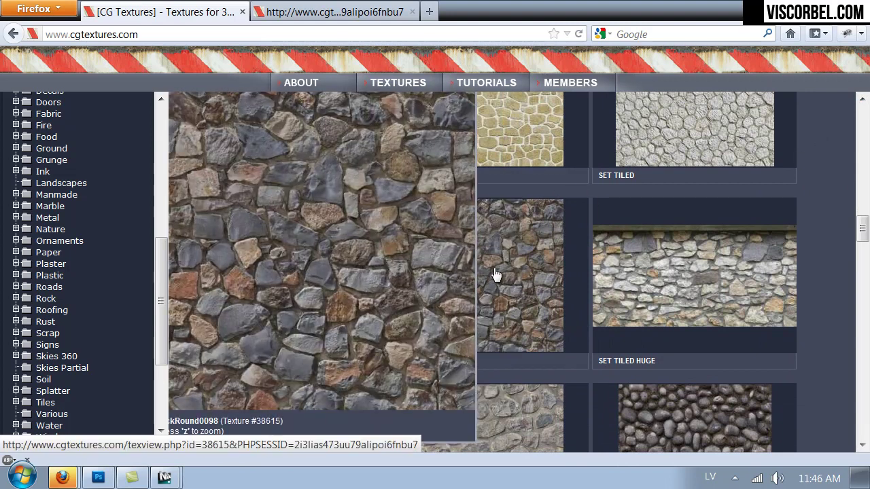
{"action": "scroll", "coordinate": [495, 275], "scroll_direction": "down", "scroll_amount": 3}
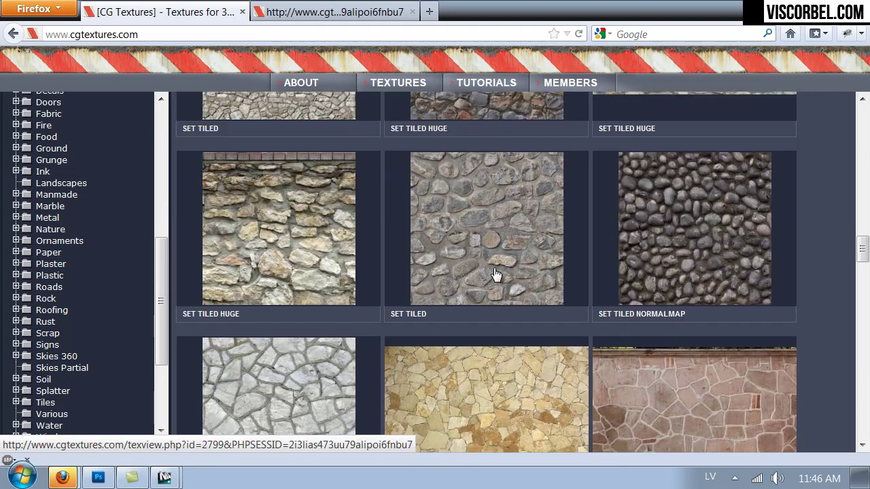
{"action": "mouse_move", "coordinate": [683, 236]}
{"action": "scroll", "coordinate": [683, 235], "scroll_direction": "down", "scroll_amount": 5}
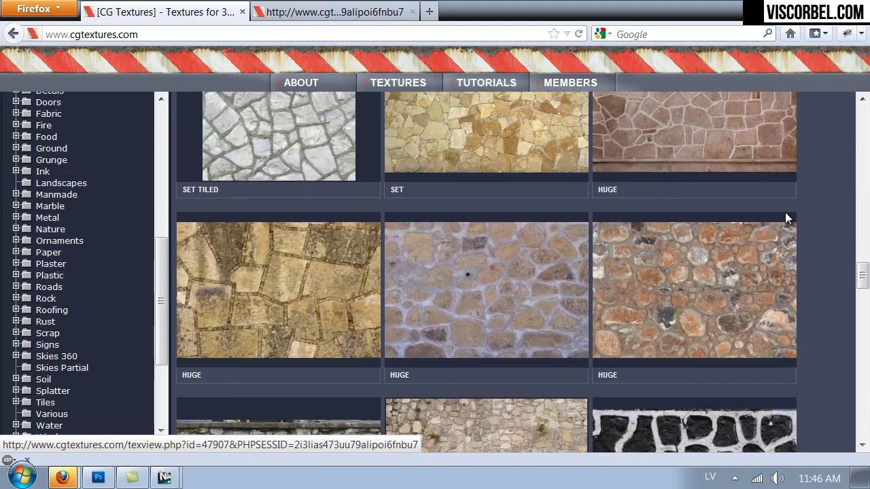
{"action": "scroll", "coordinate": [859, 194], "scroll_direction": "down", "scroll_amount": 5}
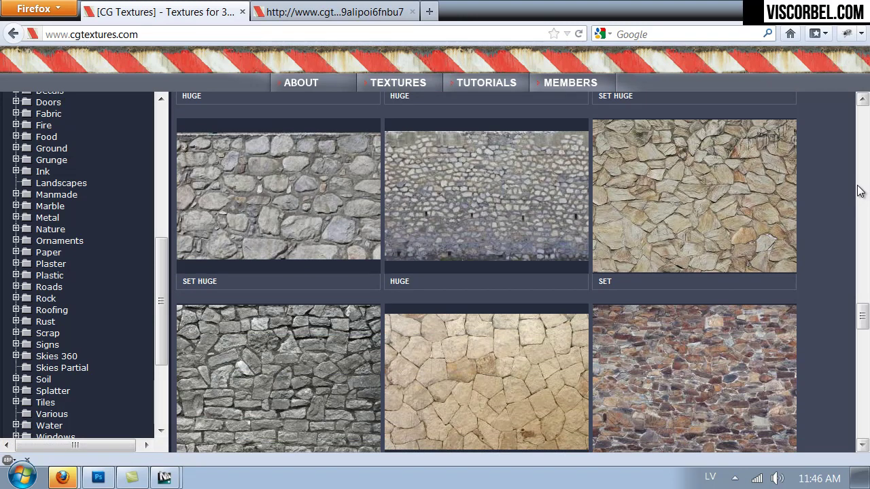
{"action": "scroll", "coordinate": [860, 192], "scroll_direction": "down", "scroll_amount": 3}
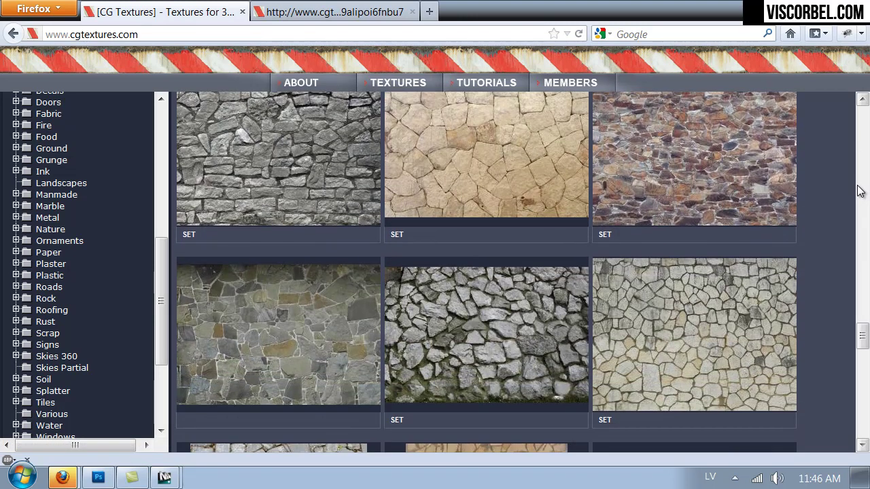
{"action": "scroll", "coordinate": [858, 191], "scroll_direction": "down", "scroll_amount": 5}
{"action": "scroll", "coordinate": [860, 190], "scroll_direction": "up", "scroll_amount": 1}
{"action": "scroll", "coordinate": [858, 191], "scroll_direction": "down", "scroll_amount": 5}
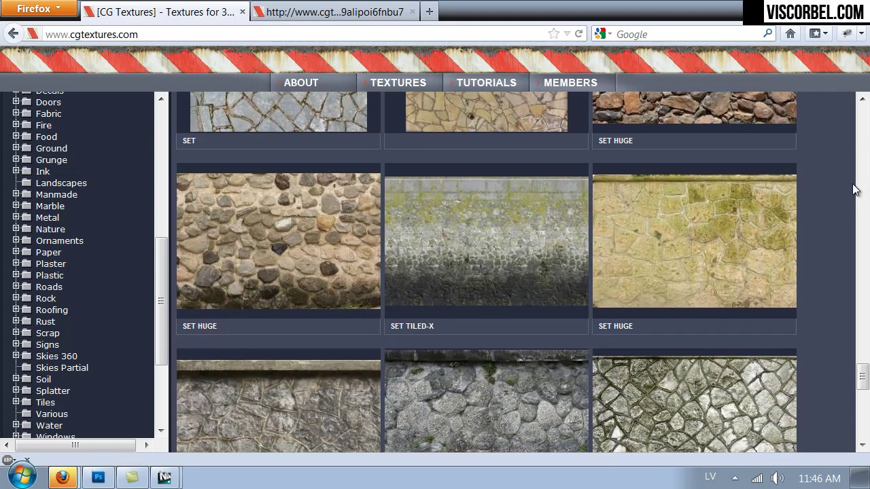
{"action": "scroll", "coordinate": [855, 190], "scroll_direction": "down", "scroll_amount": 3}
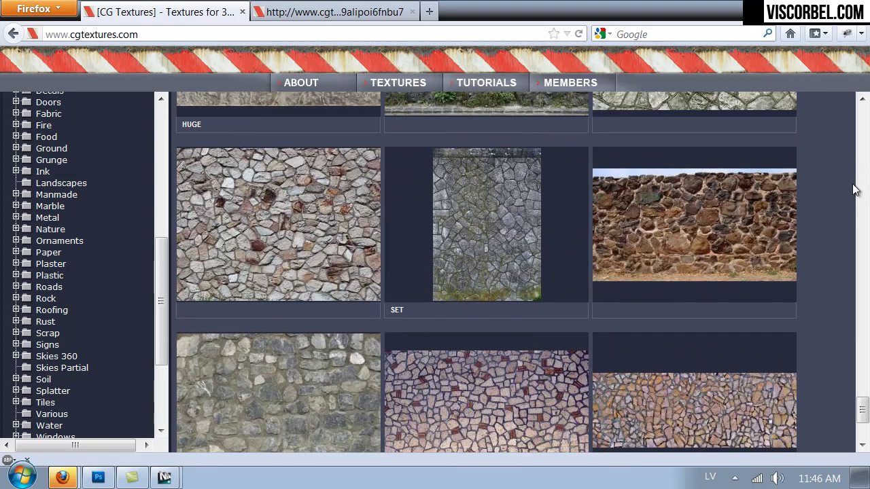
{"action": "scroll", "coordinate": [854, 190], "scroll_direction": "down", "scroll_amount": 1}
{"action": "scroll", "coordinate": [855, 191], "scroll_direction": "down", "scroll_amount": 1}
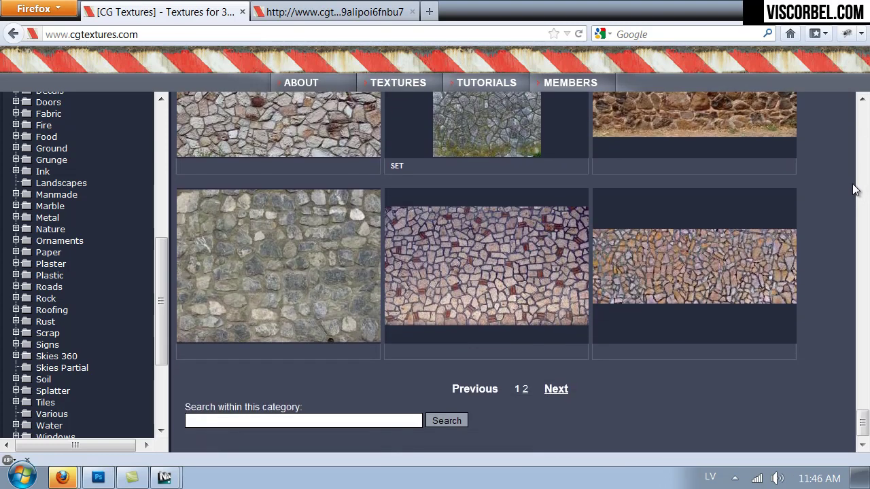
{"action": "scroll", "coordinate": [854, 188], "scroll_direction": "up", "scroll_amount": 5}
{"action": "scroll", "coordinate": [836, 228], "scroll_direction": "up", "scroll_amount": 10}
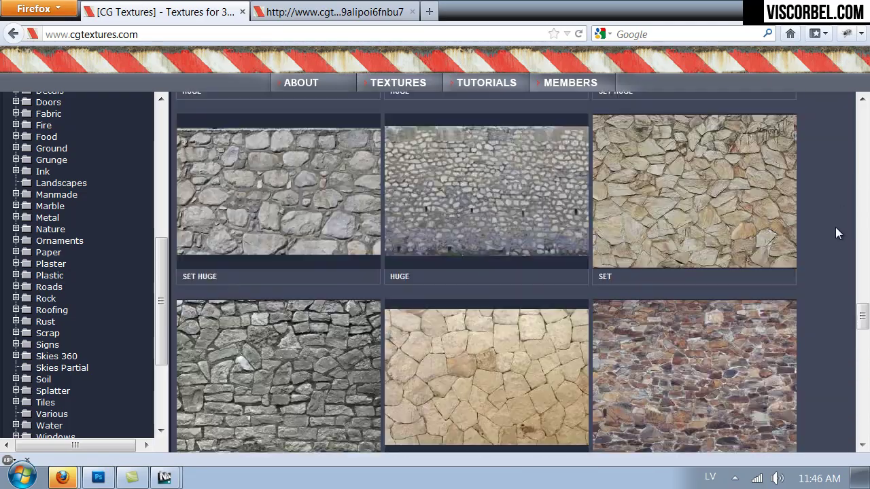
{"action": "scroll", "coordinate": [836, 233], "scroll_direction": "up", "scroll_amount": 6}
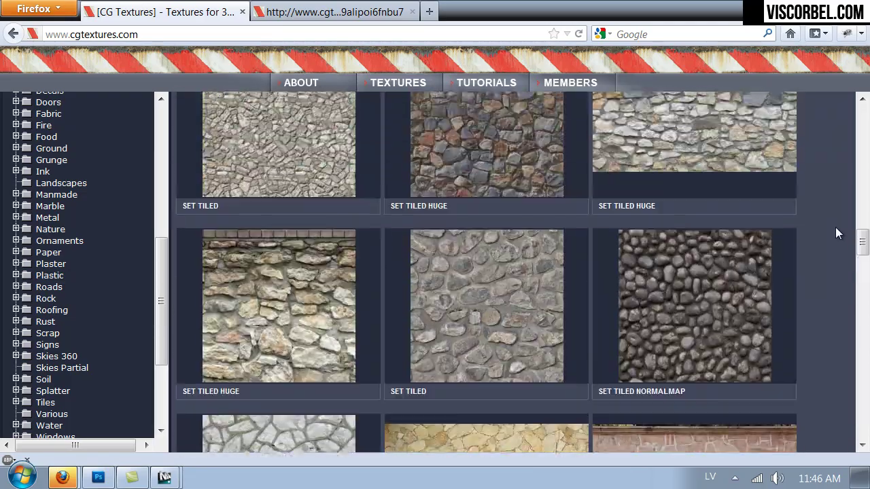
{"action": "scroll", "coordinate": [835, 232], "scroll_direction": "up", "scroll_amount": 5}
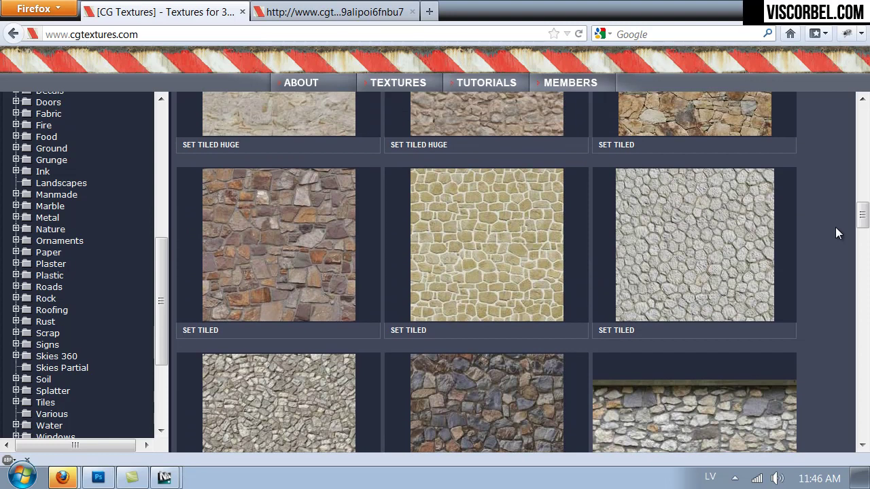
- Browse the first results page of the Brick Rounded category, enlarging previews of several tiled stone textures
{"action": "scroll", "coordinate": [836, 227], "scroll_direction": "up", "scroll_amount": 5}
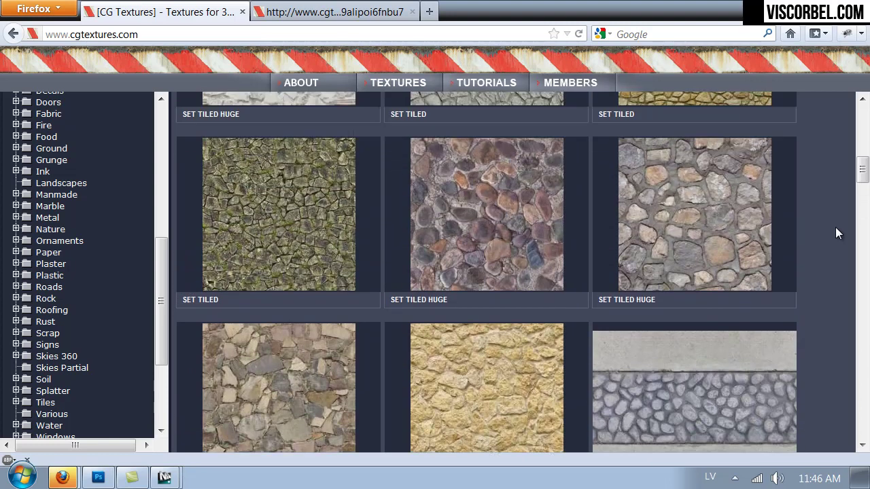
{"action": "scroll", "coordinate": [835, 227], "scroll_direction": "up", "scroll_amount": 3}
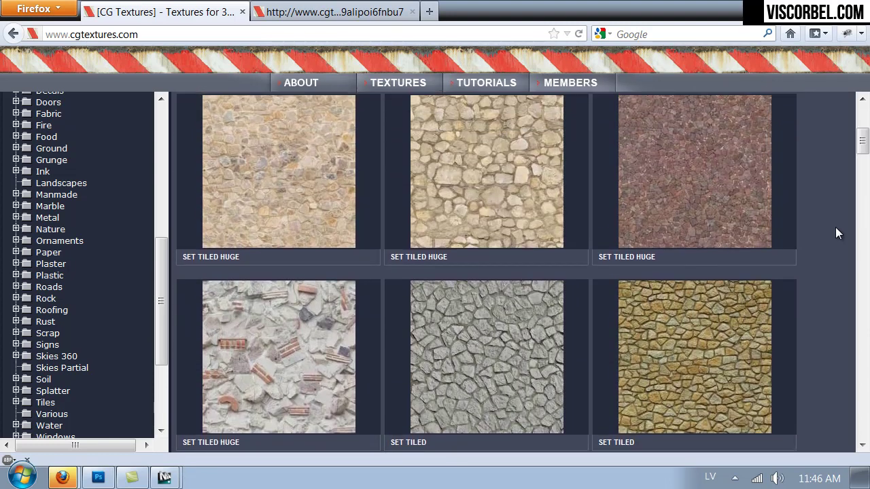
{"action": "mouse_move", "coordinate": [305, 286]}
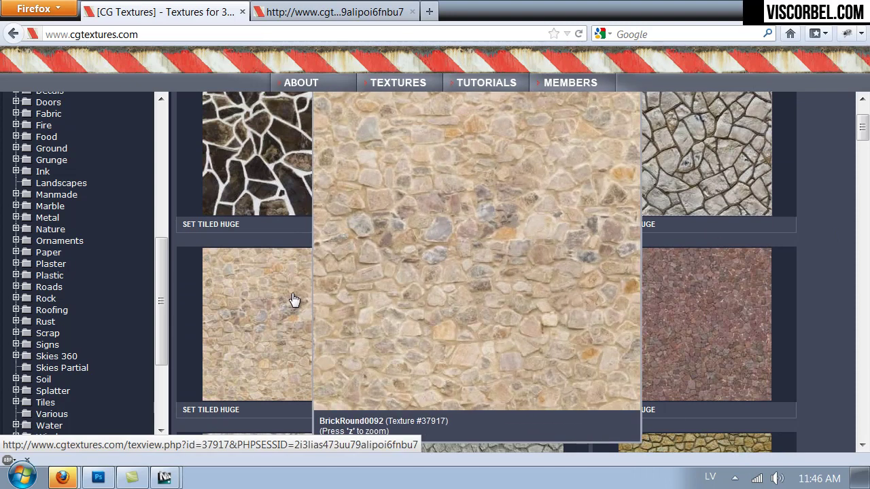
{"action": "scroll", "coordinate": [295, 299], "scroll_direction": "up", "scroll_amount": 2}
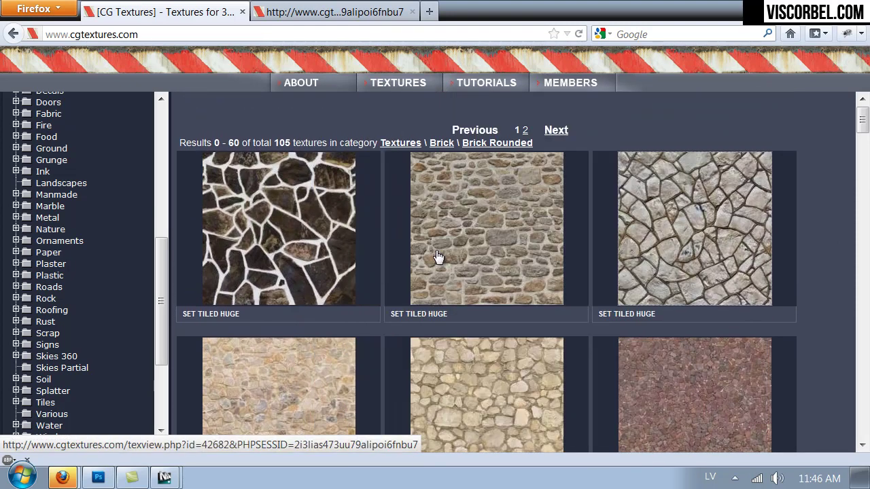
{"action": "mouse_move", "coordinate": [504, 235]}
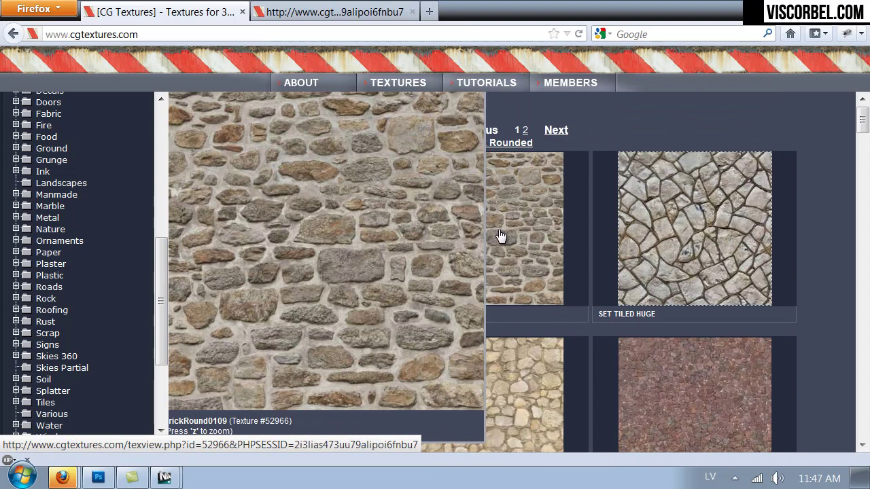
{"action": "scroll", "coordinate": [462, 249], "scroll_direction": "down", "scroll_amount": 5}
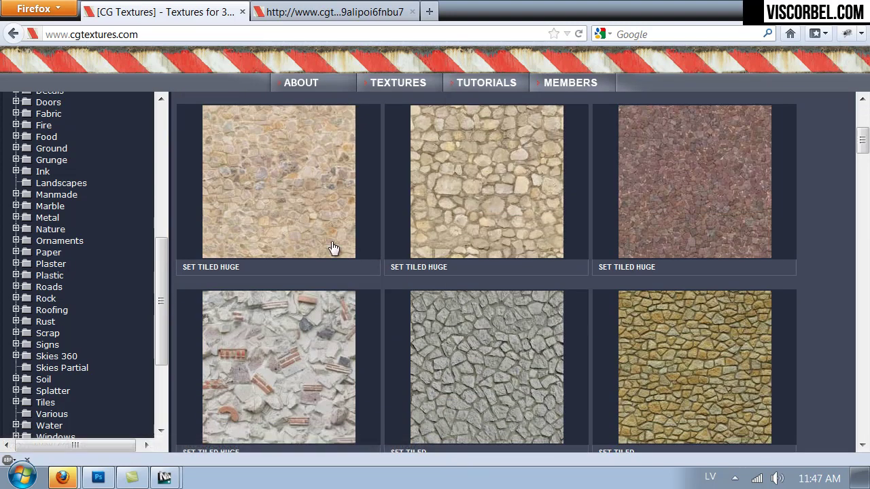
{"action": "mouse_move", "coordinate": [336, 234]}
{"action": "scroll", "coordinate": [820, 199], "scroll_direction": "down", "scroll_amount": 10}
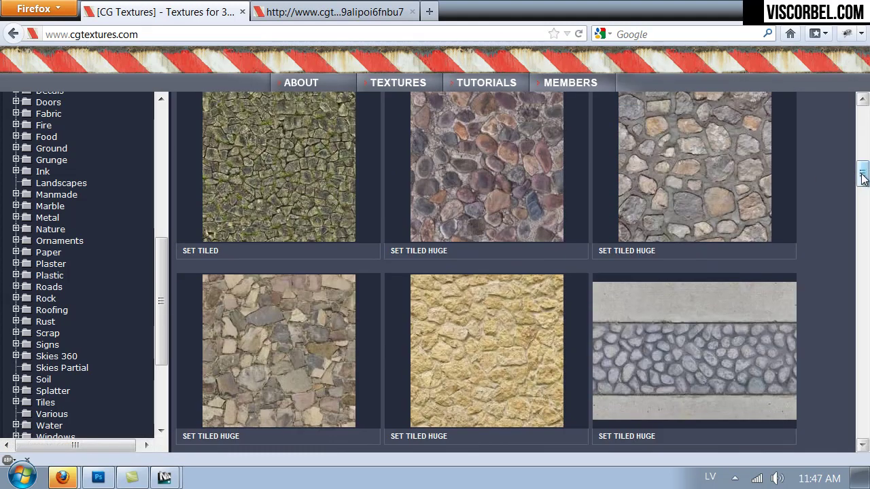
{"action": "left_click_drag", "start_coordinate": [862, 173], "coordinate": [862, 421]}
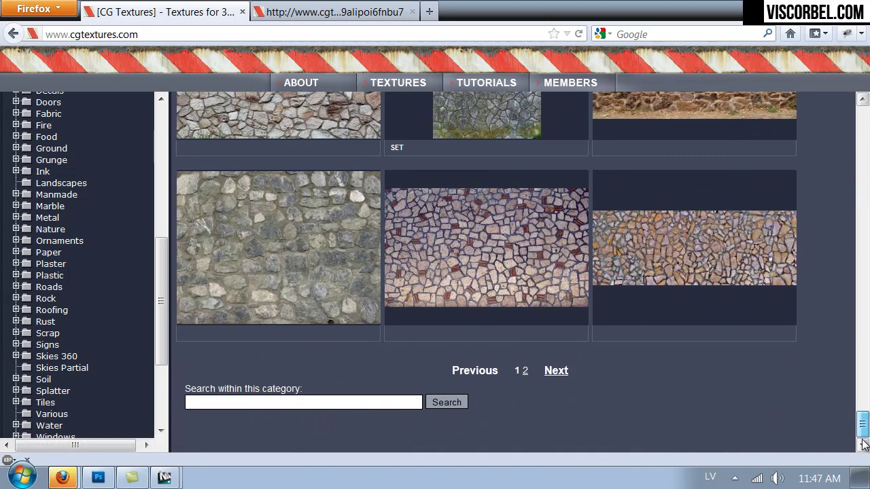
- Open the second results page of Brick Rounded and look through its stone wall photos, enlarging a few previews
{"action": "left_click", "coordinate": [525, 372]}
{"action": "scroll", "coordinate": [815, 181], "scroll_direction": "down", "scroll_amount": 5}
{"action": "scroll", "coordinate": [813, 181], "scroll_direction": "down", "scroll_amount": 10}
{"action": "scroll", "coordinate": [812, 181], "scroll_direction": "down", "scroll_amount": 10}
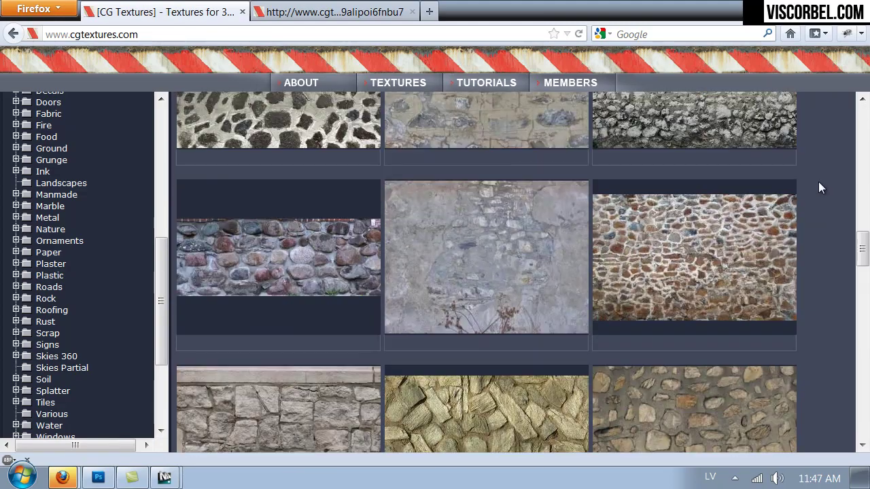
{"action": "scroll", "coordinate": [818, 182], "scroll_direction": "down", "scroll_amount": 12}
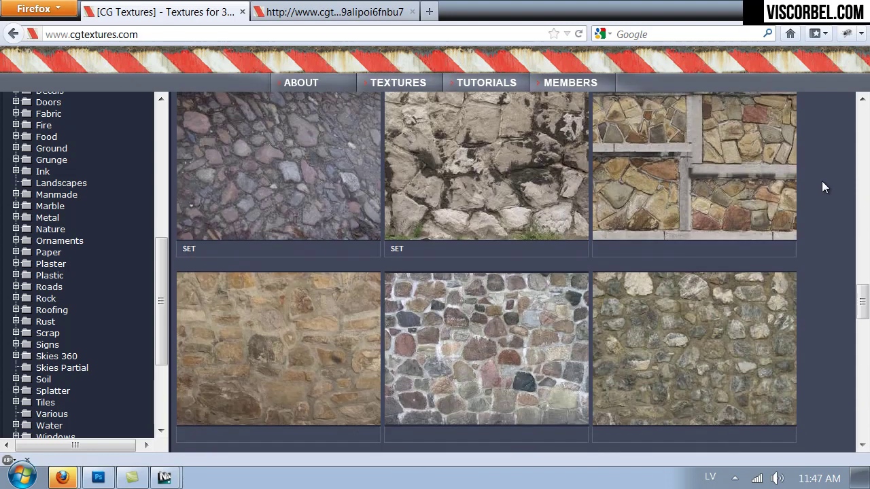
{"action": "scroll", "coordinate": [822, 181], "scroll_direction": "down", "scroll_amount": 5}
{"action": "mouse_move", "coordinate": [523, 157]}
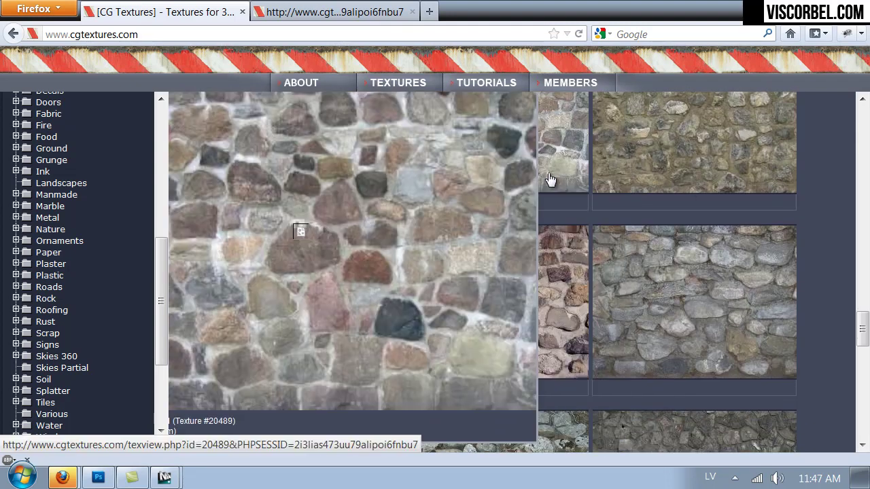
{"action": "scroll", "coordinate": [523, 156], "scroll_direction": "down", "scroll_amount": 5}
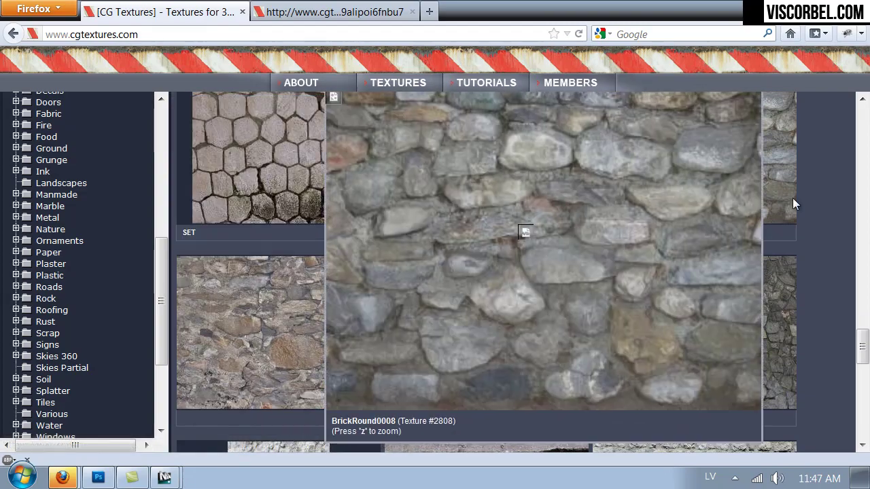
{"action": "scroll", "coordinate": [783, 171], "scroll_direction": "down", "scroll_amount": 6}
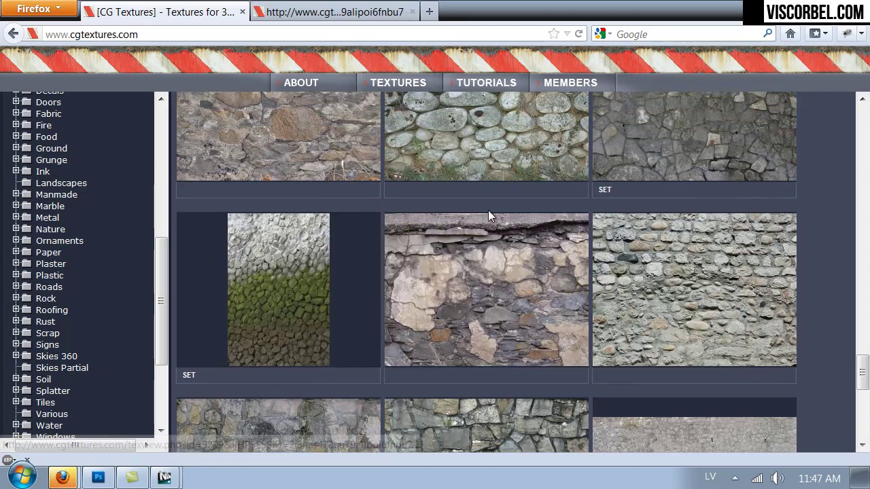
{"action": "scroll", "coordinate": [488, 209], "scroll_direction": "up", "scroll_amount": 2}
{"action": "mouse_move", "coordinate": [246, 209]}
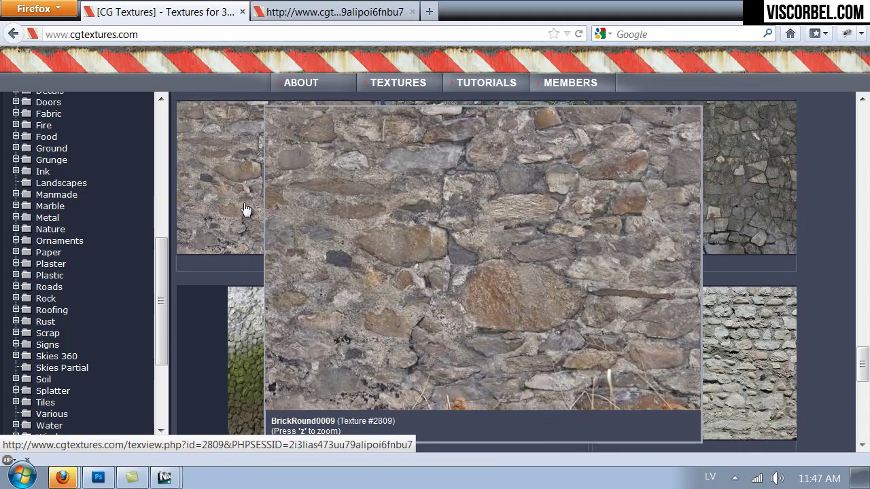
{"action": "scroll", "coordinate": [246, 209], "scroll_direction": "down", "scroll_amount": 3}
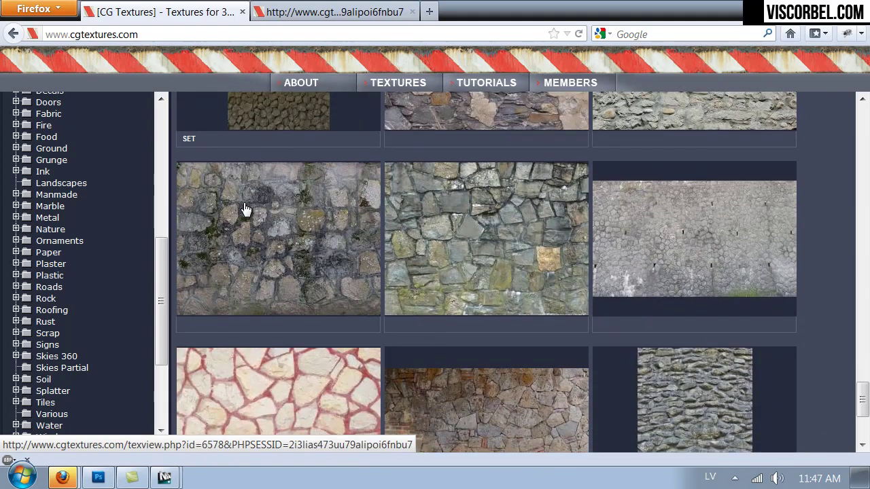
{"action": "scroll", "coordinate": [246, 209], "scroll_direction": "up", "scroll_amount": 3}
{"action": "scroll", "coordinate": [246, 209], "scroll_direction": "down", "scroll_amount": 12}
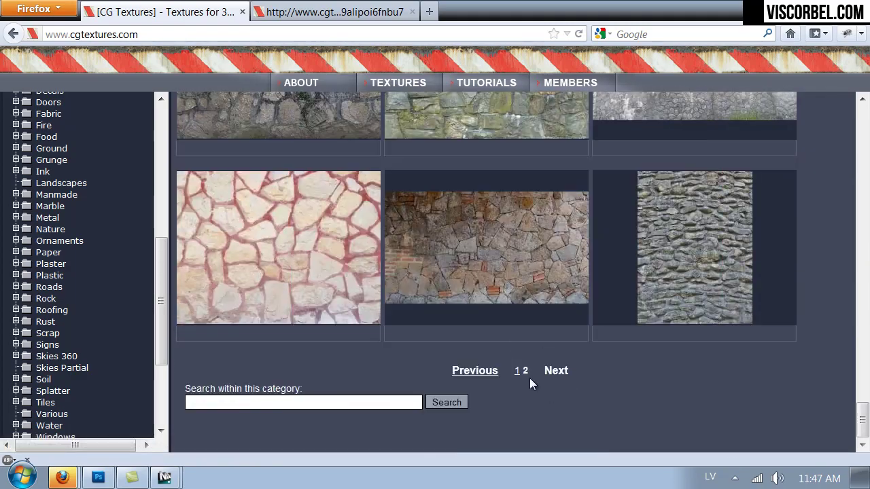
- Return to the first results page, open the BrickRound0115 texture's page, and show its available images and sizes
{"action": "left_click", "coordinate": [525, 370]}
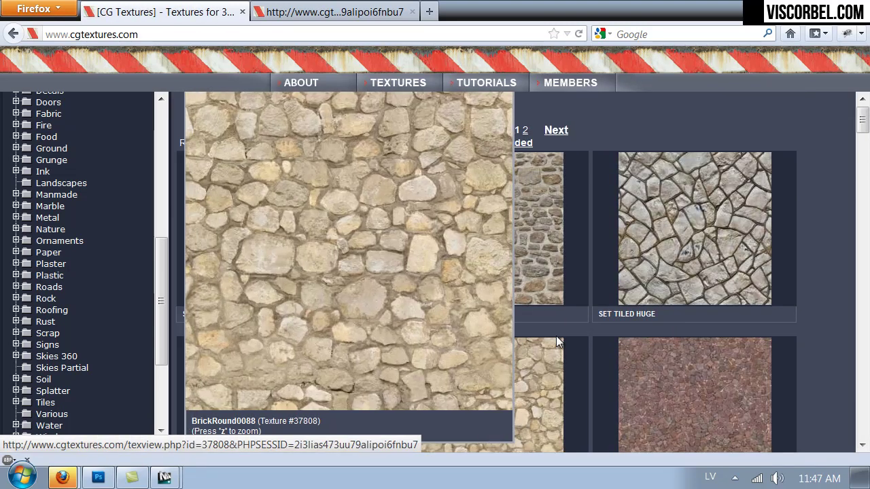
{"action": "scroll", "coordinate": [858, 191], "scroll_direction": "down", "scroll_amount": 5}
{"action": "scroll", "coordinate": [861, 197], "scroll_direction": "down", "scroll_amount": 15}
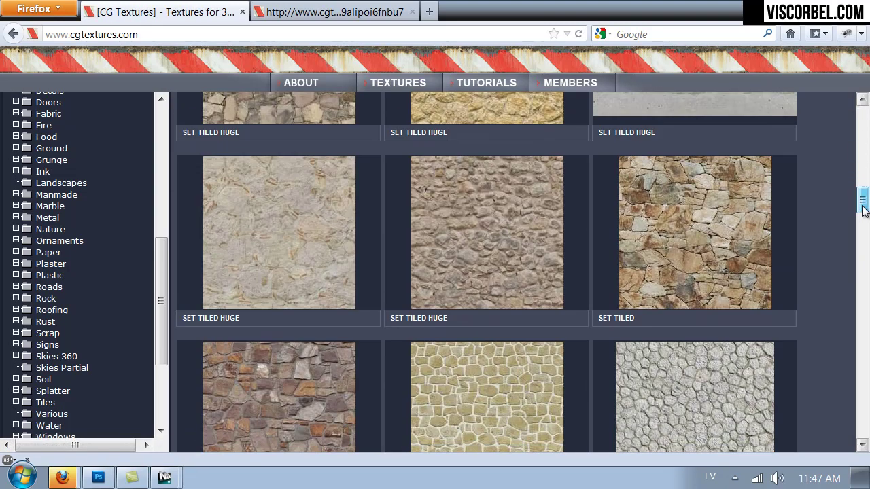
{"action": "mouse_move", "coordinate": [541, 256]}
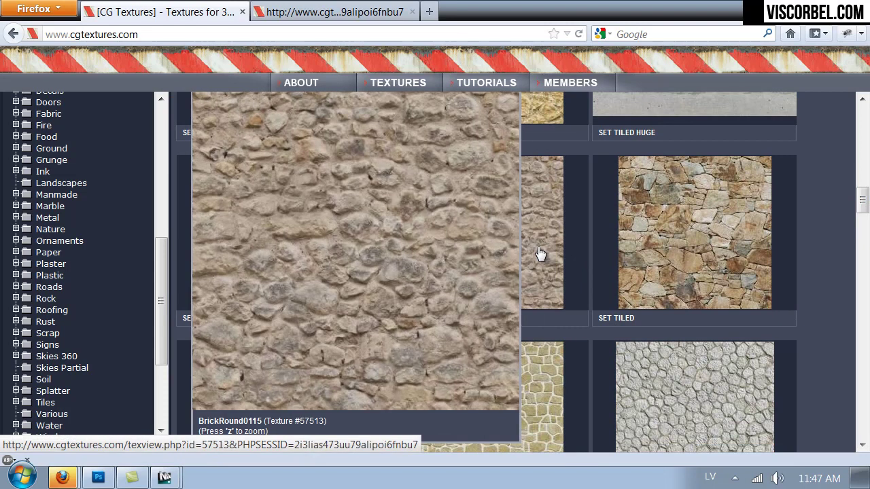
{"action": "left_click", "coordinate": [541, 253]}
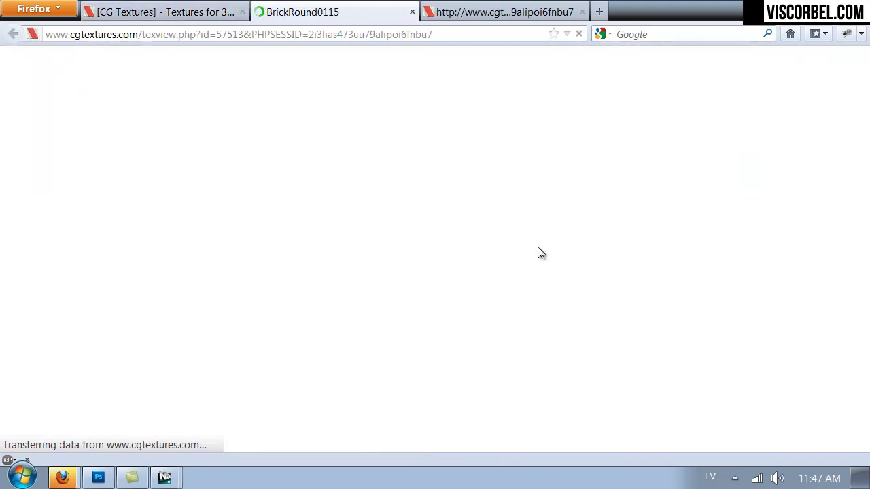
{"action": "scroll", "coordinate": [532, 241], "scroll_direction": "down", "scroll_amount": 4}
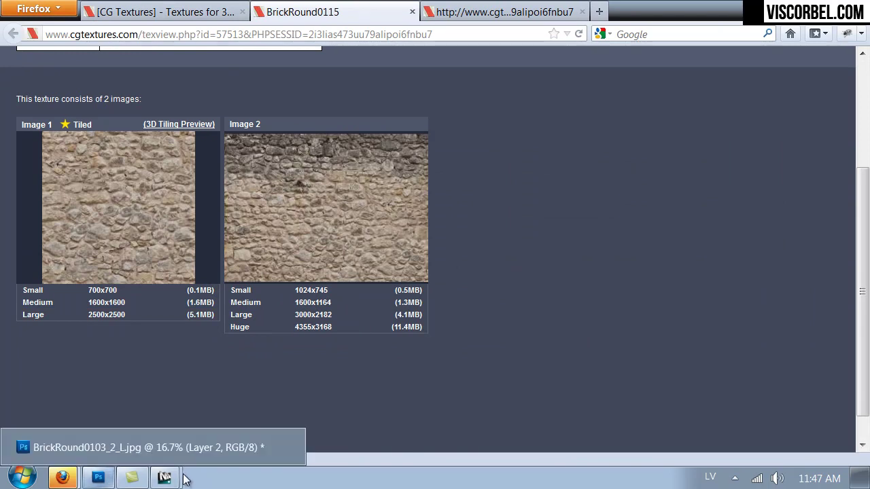
- Switch to 3ds Max, toggle the frame buffer's mouse tracking to direct the rendering, and cancel the render near its end
{"action": "mouse_move", "coordinate": [164, 478]}
{"action": "left_click", "coordinate": [203, 447]}
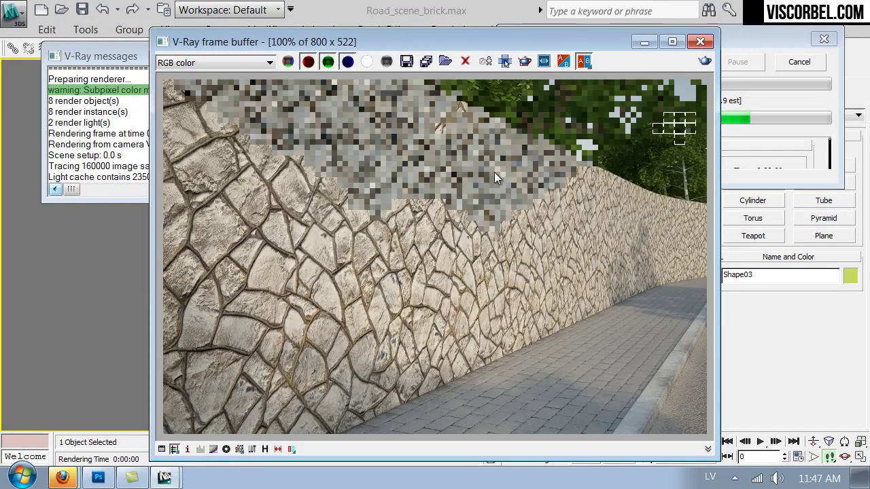
{"action": "left_click", "coordinate": [504, 61]}
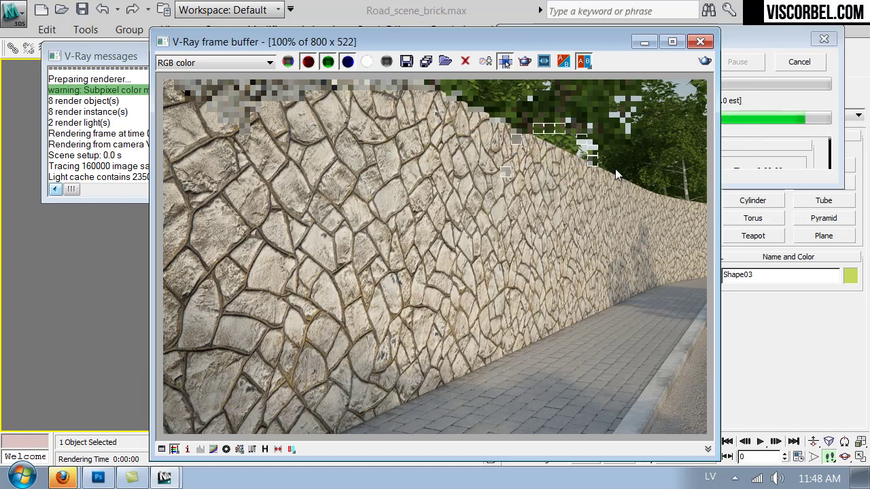
{"action": "left_click", "coordinate": [804, 80]}
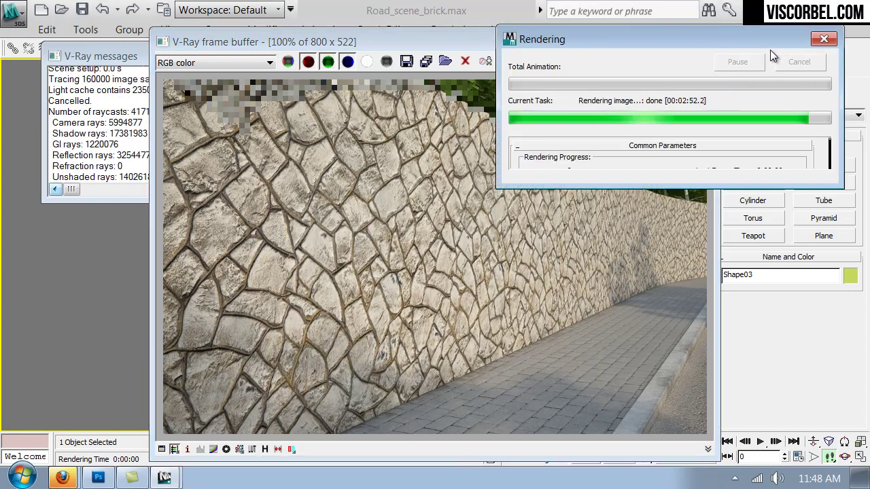
- Close the V-Ray frame buffer and save the Road_scene_brick.max scene
{"action": "left_click", "coordinate": [702, 42]}
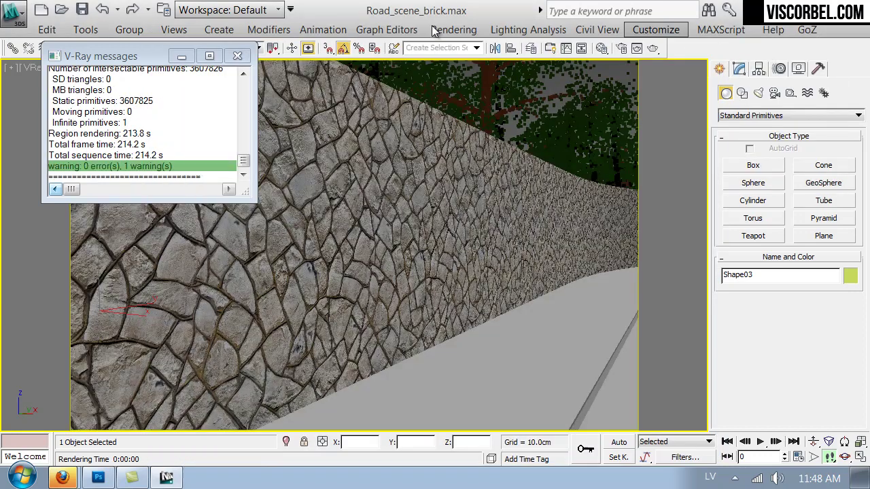
{"action": "left_click", "coordinate": [12, 13]}
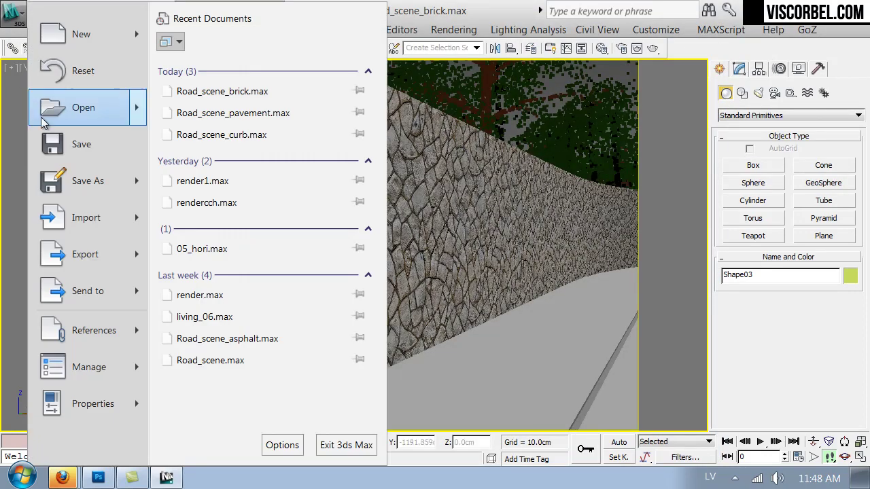
{"action": "left_click", "coordinate": [76, 145]}
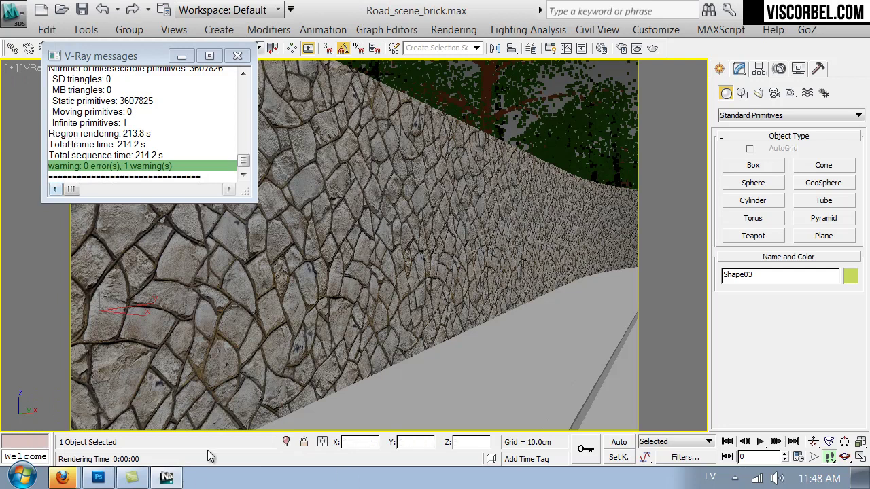
- Switch back to Firefox and request the Huge 4355x3168 download of BrickRound0115's Image 2
{"action": "left_click", "coordinate": [63, 477]}
{"action": "left_click", "coordinate": [60, 423]}
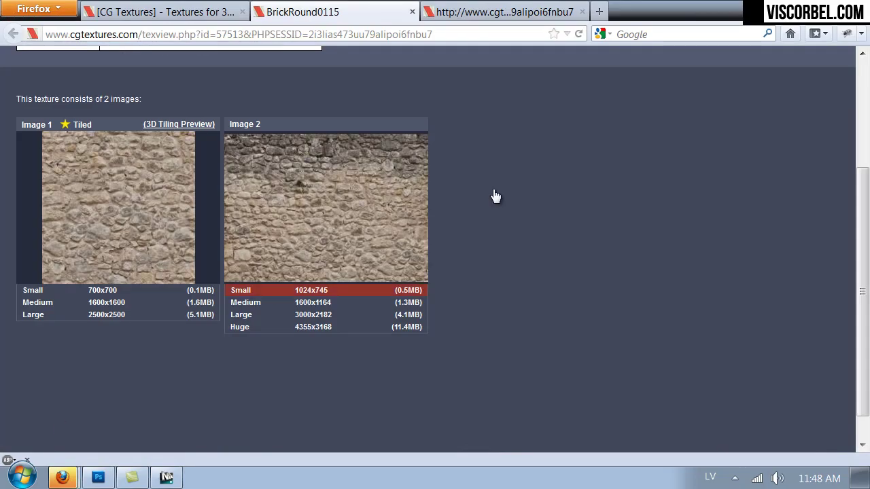
{"action": "mouse_move", "coordinate": [364, 195]}
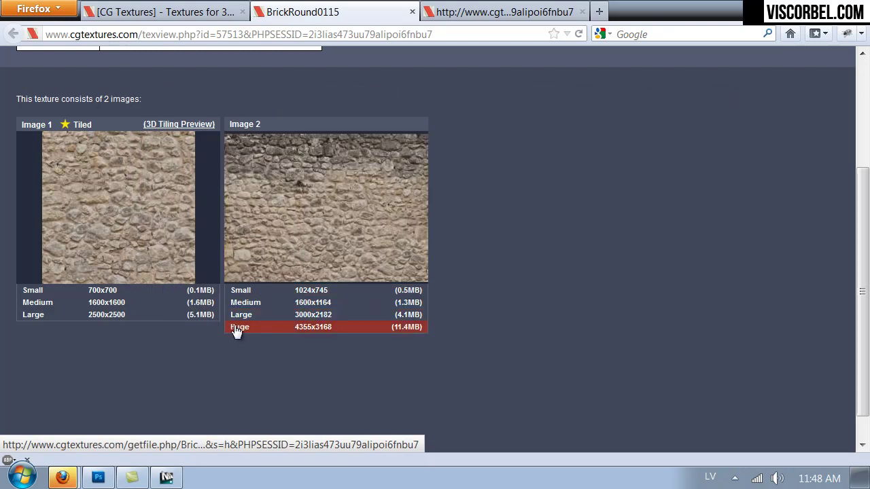
{"action": "left_click", "coordinate": [237, 329]}
- Open the downloaded BrickRound0115_1_H.jpg in Photoshop and close the BrickRound0103_2_L.jpg document
{"action": "left_click", "coordinate": [754, 420]}
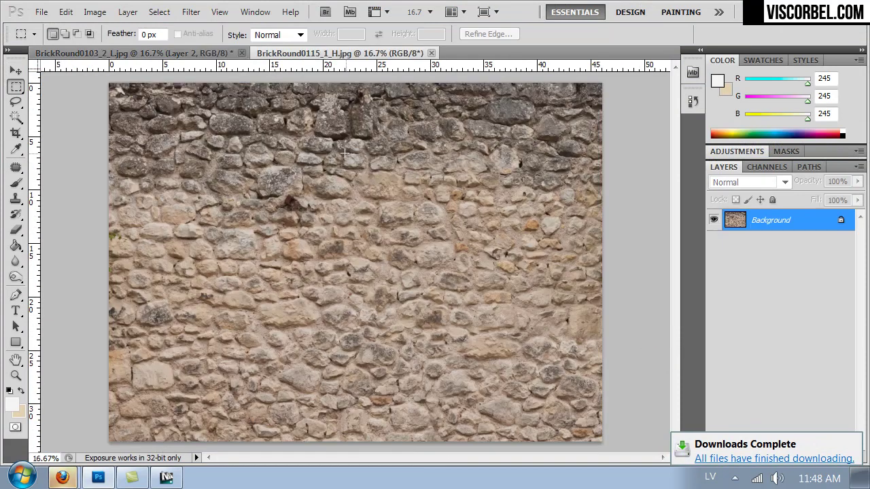
{"action": "left_click", "coordinate": [241, 53]}
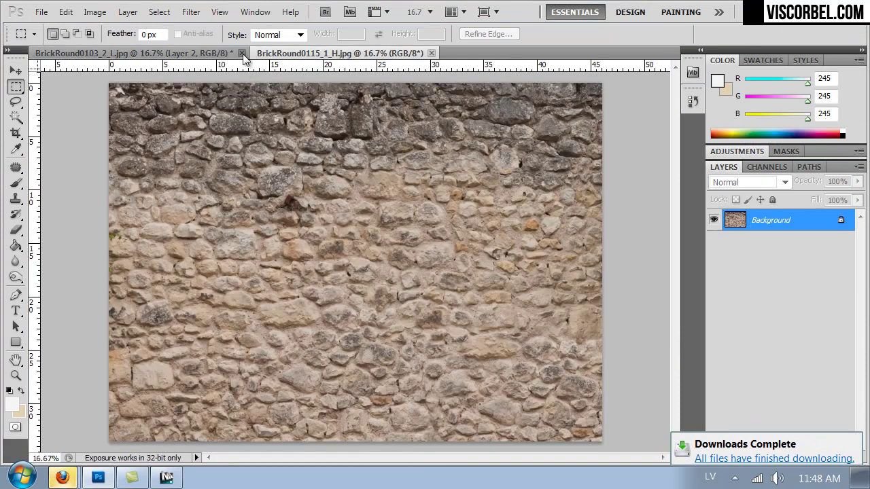
{"action": "left_click", "coordinate": [443, 199]}
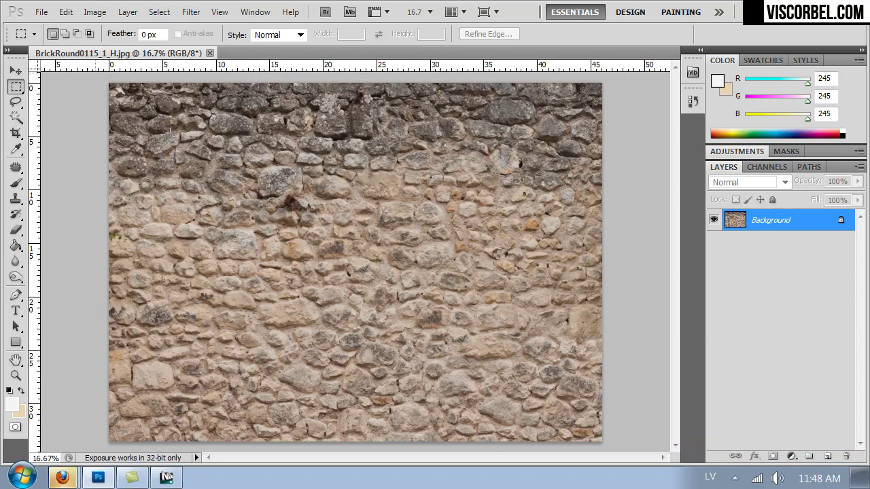
- Select the whole stone wall image and distort it by pulling its top-right corner upward to straighten the stone rows
{"action": "key", "text": "ctrl+a"}
{"action": "left_click", "coordinate": [65, 12]}
{"action": "mouse_move", "coordinate": [197, 348]}
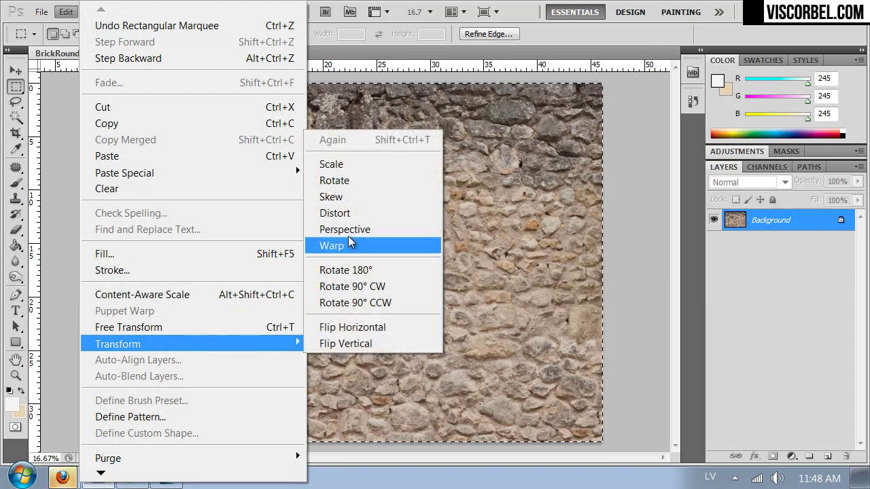
{"action": "left_click", "coordinate": [336, 213]}
{"action": "left_click_drag", "start_coordinate": [604, 84], "coordinate": [609, 68]}
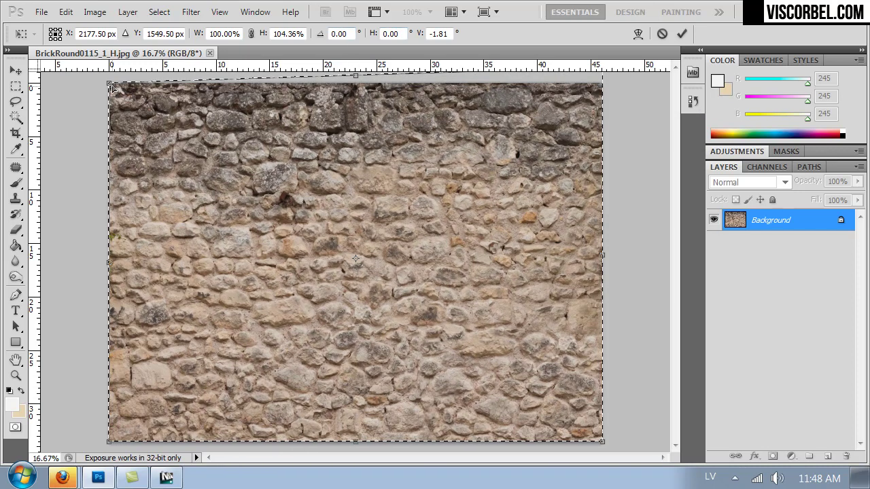
- Skew the selected wall image to about -0.95° vertically by raising its upper-left corner, apply the transform and deselect
{"action": "left_click_drag", "start_coordinate": [109, 82], "coordinate": [109, 76]}
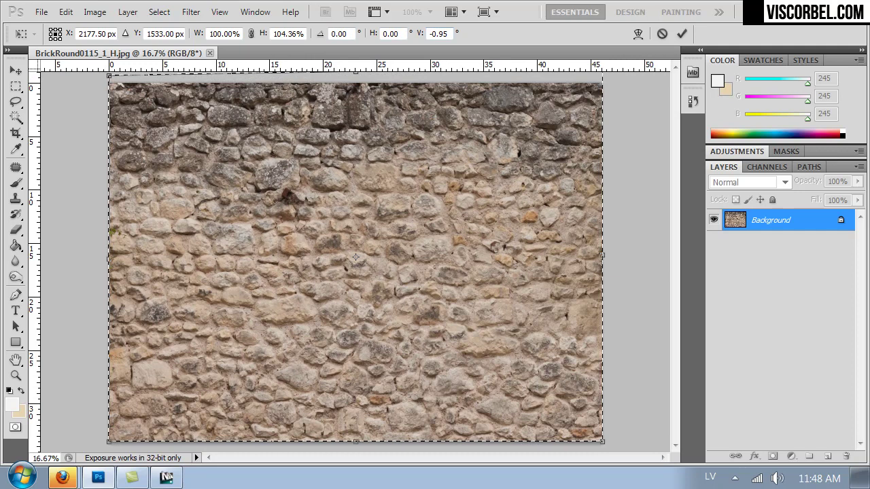
{"action": "key", "text": "Return"}
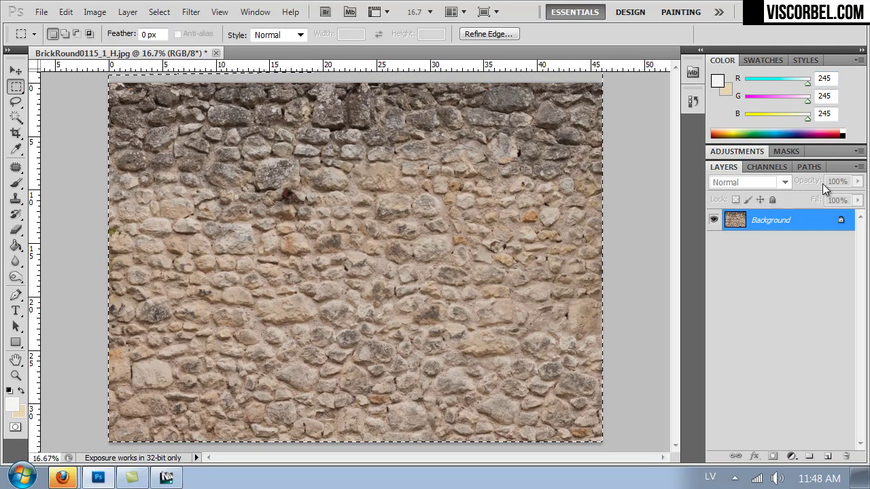
{"action": "left_click", "coordinate": [622, 236]}
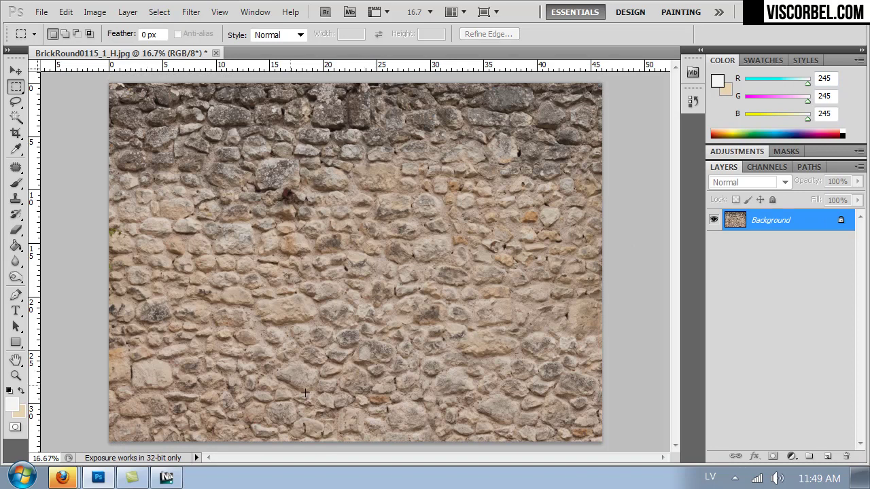
- Offset the wall image horizontally by about 2419 pixels with the Offset filter, using Wrap Around for undefined areas
{"action": "left_click", "coordinate": [191, 11]}
{"action": "mouse_move", "coordinate": [344, 346]}
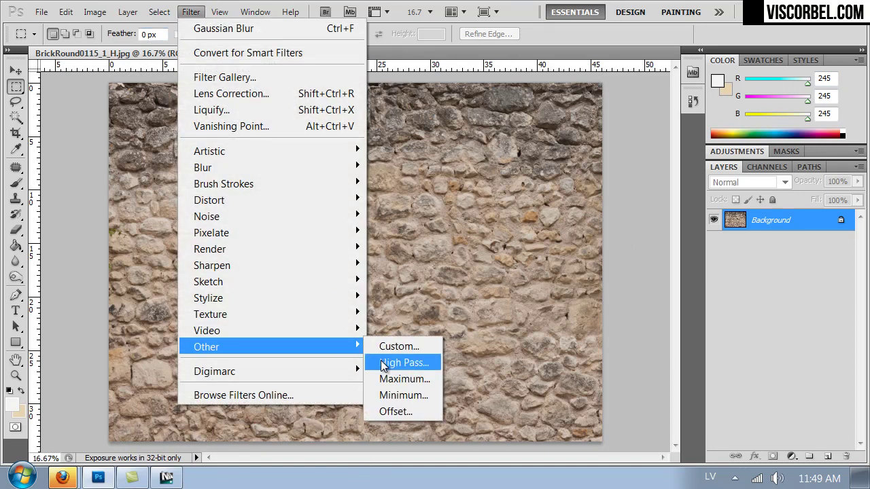
{"action": "left_click", "coordinate": [394, 411]}
{"action": "left_click_drag", "start_coordinate": [561, 345], "coordinate": [564, 343]}
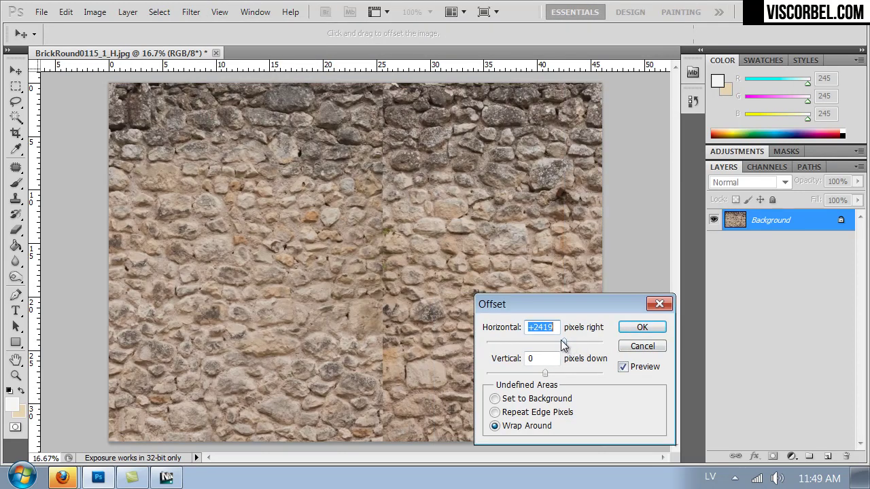
{"action": "left_click", "coordinate": [642, 327]}
- Select a full-height vertical strip of the wall, copy it to a new layer and move it over the central seam
{"action": "left_click_drag", "start_coordinate": [265, 485], "coordinate": [273, 486]}
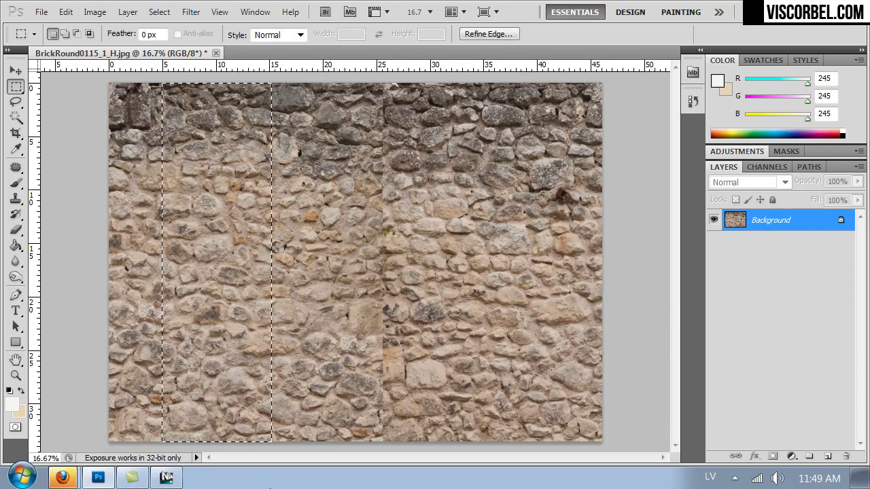
{"action": "key", "text": "ctrl+j"}
{"action": "left_click_drag", "start_coordinate": [218, 303], "coordinate": [398, 310], "text": "ctrl"}
- Erase the upper part of the copied strip's right edge with the Eraser, following the outlines of the dark stones
{"action": "key", "text": "e"}
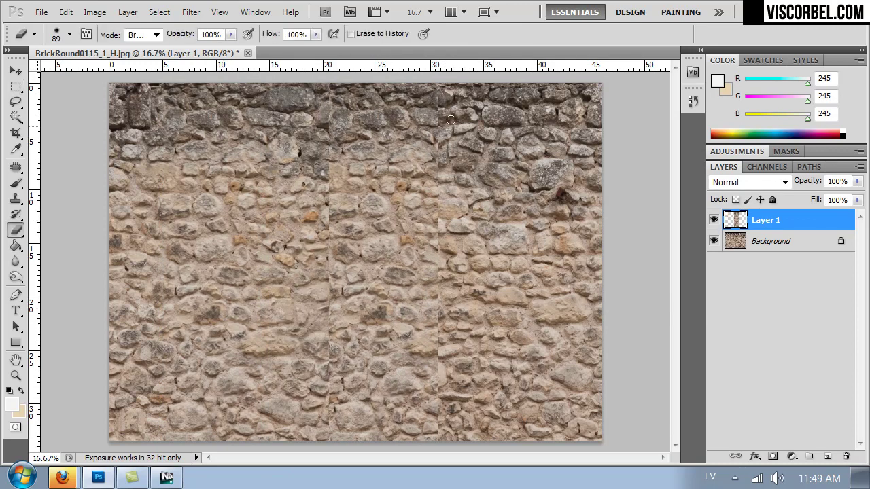
{"action": "scroll", "coordinate": [537, 159], "scroll_direction": "up", "scroll_amount": 2, "text": "alt"}
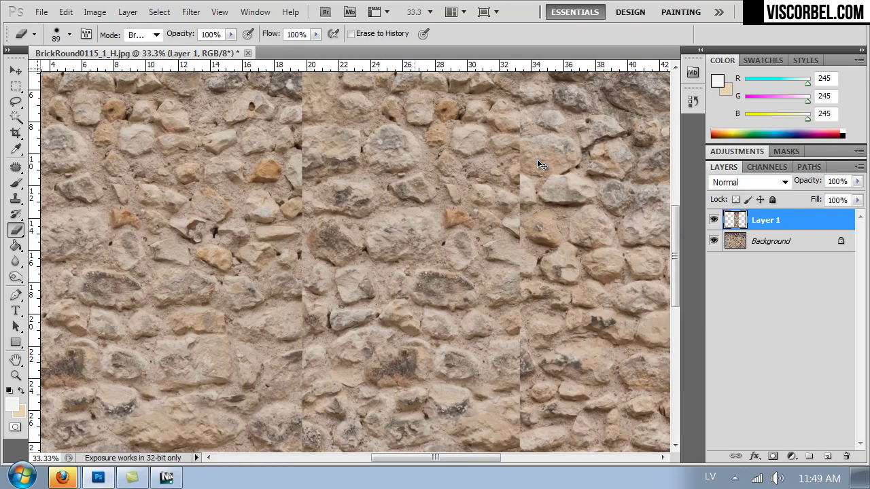
{"action": "left_click_drag", "start_coordinate": [517, 182], "coordinate": [486, 292]}
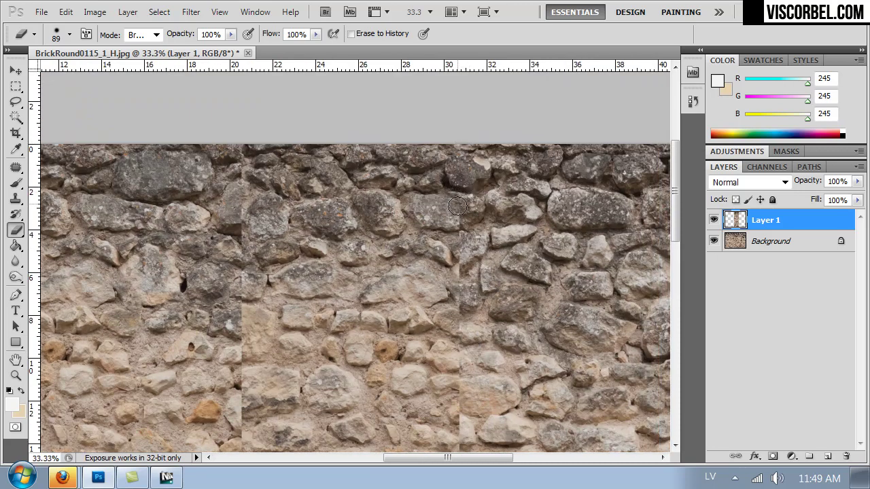
{"action": "mouse_move", "coordinate": [449, 208]}
{"action": "left_mouse_down"}
{"action": "mouse_move", "coordinate": [435, 224]}
{"action": "mouse_move", "coordinate": [430, 204]}
{"action": "left_mouse_up"}
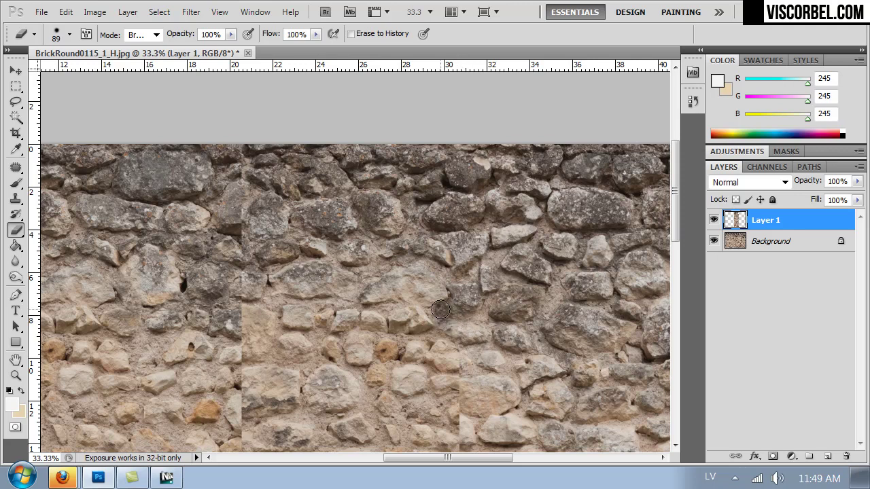
{"action": "scroll", "coordinate": [489, 233], "scroll_direction": "down", "scroll_amount": 4}
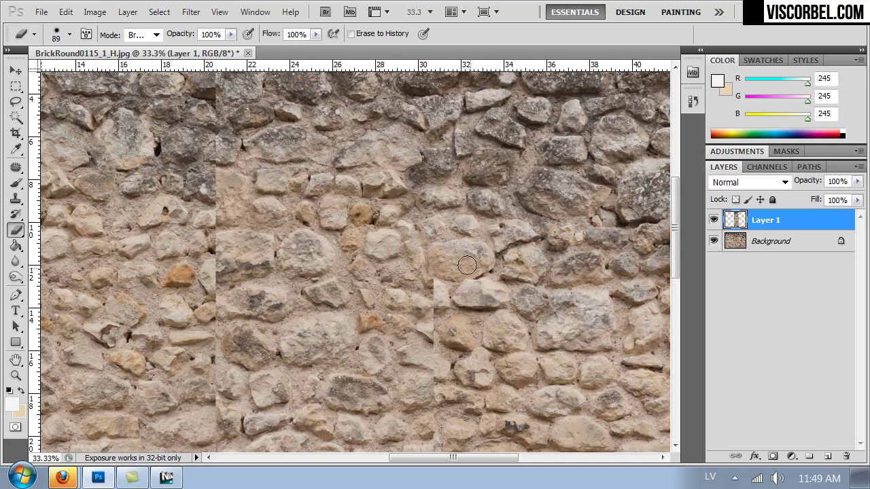
- Erase the strip's right edge through the middle of the wall, uncovering the whole dark speckled stone beneath
{"action": "mouse_move", "coordinate": [492, 333]}
{"action": "left_mouse_down"}
{"action": "mouse_move", "coordinate": [434, 232]}
{"action": "mouse_move", "coordinate": [414, 245]}
{"action": "mouse_move", "coordinate": [424, 231]}
{"action": "mouse_move", "coordinate": [391, 236]}
{"action": "mouse_move", "coordinate": [390, 246]}
{"action": "mouse_move", "coordinate": [420, 251]}
{"action": "mouse_move", "coordinate": [431, 285]}
{"action": "mouse_move", "coordinate": [400, 301]}
{"action": "mouse_move", "coordinate": [403, 309]}
{"action": "left_mouse_up"}
{"action": "left_click_drag", "start_coordinate": [462, 339], "coordinate": [480, 227]}
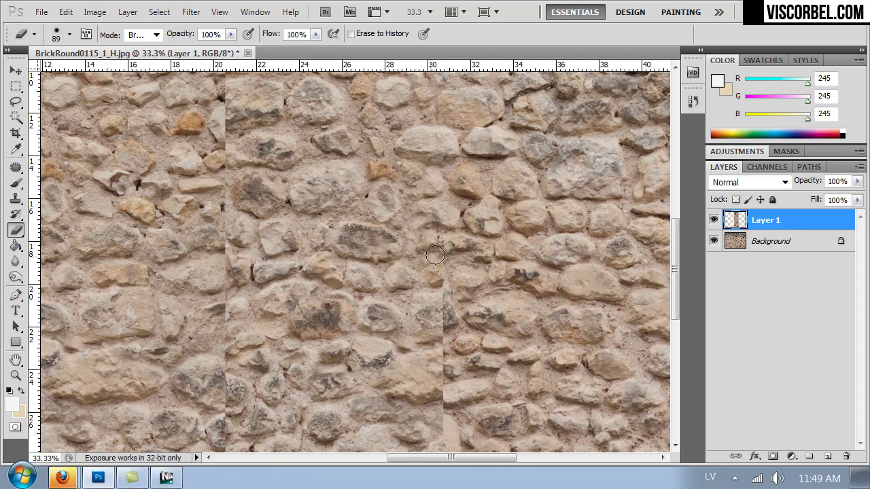
{"action": "mouse_move", "coordinate": [469, 293]}
{"action": "left_mouse_down"}
{"action": "mouse_move", "coordinate": [489, 276]}
{"action": "mouse_move", "coordinate": [481, 224]}
{"action": "mouse_move", "coordinate": [445, 255]}
{"action": "mouse_move", "coordinate": [438, 227]}
{"action": "left_mouse_up"}
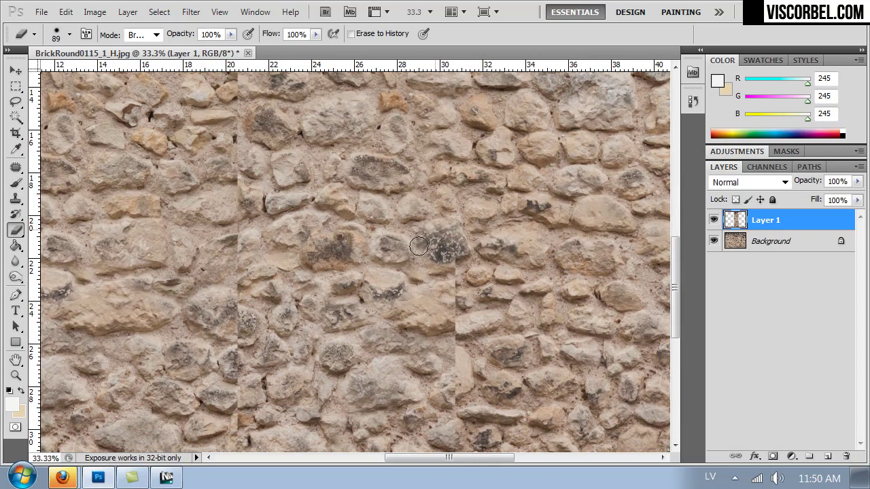
{"action": "left_click_drag", "start_coordinate": [418, 264], "coordinate": [452, 261]}
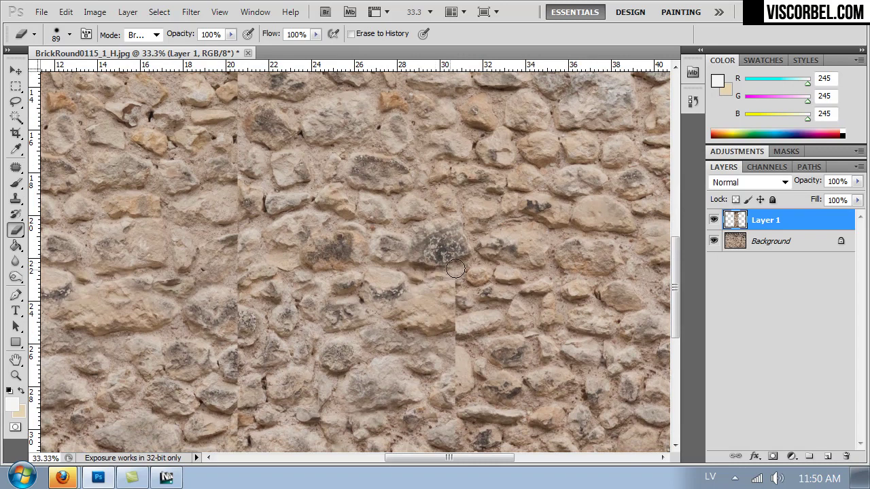
- Erase the lower part of the strip's right edge down to the image bottom, uncovering the large light stone
{"action": "left_click_drag", "start_coordinate": [534, 272], "coordinate": [530, 220]}
{"action": "mouse_move", "coordinate": [450, 227]}
{"action": "left_mouse_down"}
{"action": "mouse_move", "coordinate": [451, 253]}
{"action": "mouse_move", "coordinate": [419, 235]}
{"action": "mouse_move", "coordinate": [403, 245]}
{"action": "left_mouse_up"}
{"action": "left_click_drag", "start_coordinate": [460, 268], "coordinate": [435, 286]}
{"action": "left_click_drag", "start_coordinate": [517, 286], "coordinate": [508, 237]}
{"action": "mouse_move", "coordinate": [441, 234]}
{"action": "left_mouse_down"}
{"action": "mouse_move", "coordinate": [435, 275]}
{"action": "mouse_move", "coordinate": [423, 280]}
{"action": "mouse_move", "coordinate": [414, 231]}
{"action": "mouse_move", "coordinate": [388, 241]}
{"action": "mouse_move", "coordinate": [407, 275]}
{"action": "mouse_move", "coordinate": [392, 268]}
{"action": "mouse_move", "coordinate": [385, 277]}
{"action": "mouse_move", "coordinate": [397, 227]}
{"action": "mouse_move", "coordinate": [421, 224]}
{"action": "left_mouse_up"}
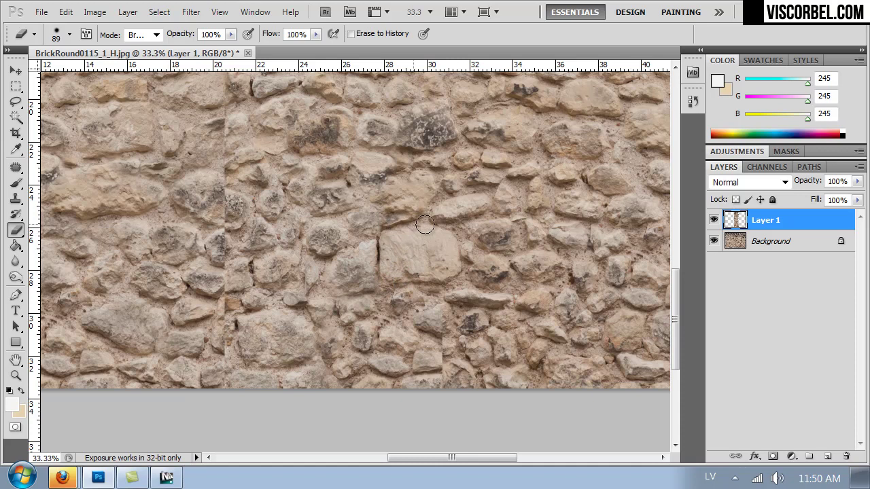
{"action": "mouse_move", "coordinate": [464, 284]}
{"action": "left_mouse_down"}
{"action": "mouse_move", "coordinate": [398, 210]}
{"action": "mouse_move", "coordinate": [375, 219]}
{"action": "mouse_move", "coordinate": [373, 203]}
{"action": "mouse_move", "coordinate": [390, 182]}
{"action": "left_mouse_up"}
{"action": "scroll", "coordinate": [484, 238], "scroll_direction": "down", "scroll_amount": 2}
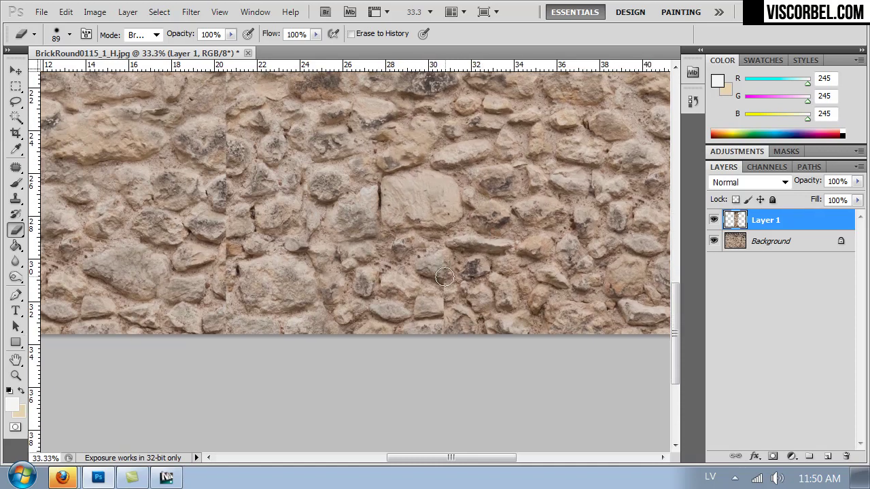
{"action": "mouse_move", "coordinate": [447, 262]}
{"action": "left_mouse_down"}
{"action": "mouse_move", "coordinate": [420, 275]}
{"action": "mouse_move", "coordinate": [445, 295]}
{"action": "mouse_move", "coordinate": [436, 331]}
{"action": "left_mouse_up"}
{"action": "mouse_move", "coordinate": [418, 242]}
{"action": "left_mouse_down"}
{"action": "mouse_move", "coordinate": [411, 333]}
{"action": "mouse_move", "coordinate": [443, 268]}
{"action": "left_mouse_up"}
- Erase the strip's left edge from the bottom up to mid-height, following the stone outlines to hide the seam
{"action": "key", "text": "ctrl+r"}
{"action": "mouse_move", "coordinate": [326, 382]}
{"action": "left_mouse_down"}
{"action": "mouse_move", "coordinate": [324, 327]}
{"action": "mouse_move", "coordinate": [339, 353]}
{"action": "mouse_move", "coordinate": [321, 310]}
{"action": "mouse_move", "coordinate": [331, 297]}
{"action": "mouse_move", "coordinate": [363, 316]}
{"action": "mouse_move", "coordinate": [374, 357]}
{"action": "mouse_move", "coordinate": [379, 324]}
{"action": "mouse_move", "coordinate": [367, 307]}
{"action": "mouse_move", "coordinate": [398, 326]}
{"action": "mouse_move", "coordinate": [363, 353]}
{"action": "mouse_move", "coordinate": [324, 310]}
{"action": "mouse_move", "coordinate": [333, 238]}
{"action": "mouse_move", "coordinate": [327, 255]}
{"action": "left_mouse_up"}
{"action": "mouse_move", "coordinate": [322, 214]}
{"action": "left_mouse_down"}
{"action": "mouse_move", "coordinate": [326, 188]}
{"action": "mouse_move", "coordinate": [343, 197]}
{"action": "mouse_move", "coordinate": [318, 208]}
{"action": "mouse_move", "coordinate": [408, 339]}
{"action": "left_mouse_up"}
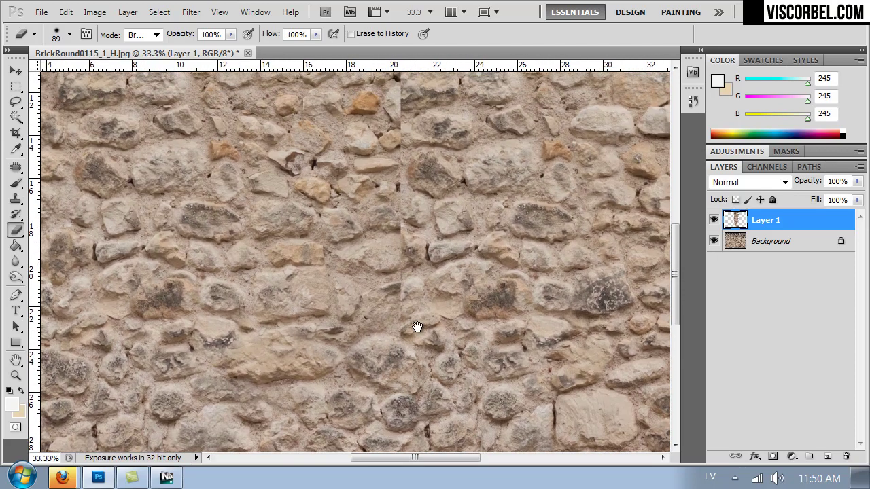
{"action": "mouse_move", "coordinate": [401, 302]}
{"action": "left_mouse_down"}
{"action": "mouse_move", "coordinate": [402, 294]}
{"action": "mouse_move", "coordinate": [401, 333]}
{"action": "mouse_move", "coordinate": [400, 262]}
{"action": "mouse_move", "coordinate": [406, 245]}
{"action": "mouse_move", "coordinate": [423, 245]}
{"action": "mouse_move", "coordinate": [416, 266]}
{"action": "mouse_move", "coordinate": [384, 269]}
{"action": "left_mouse_up"}
{"action": "mouse_move", "coordinate": [385, 227]}
{"action": "left_mouse_down"}
{"action": "mouse_move", "coordinate": [379, 304]}
{"action": "mouse_move", "coordinate": [384, 299]}
{"action": "left_mouse_up"}
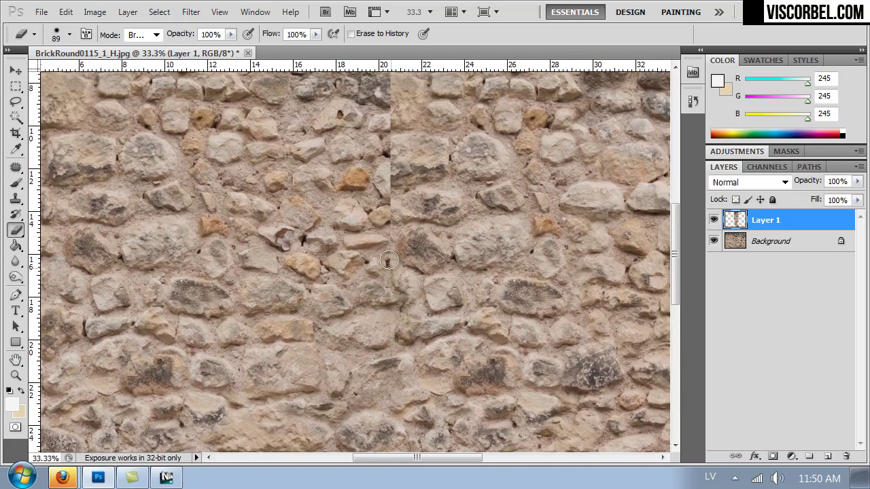
- Erase the upper half of the strip's left edge up to the image top, uncovering whole stones along the seam
{"action": "mouse_move", "coordinate": [389, 238]}
{"action": "left_mouse_down"}
{"action": "mouse_move", "coordinate": [415, 247]}
{"action": "mouse_move", "coordinate": [399, 308]}
{"action": "mouse_move", "coordinate": [372, 316]}
{"action": "mouse_move", "coordinate": [348, 301]}
{"action": "left_mouse_up"}
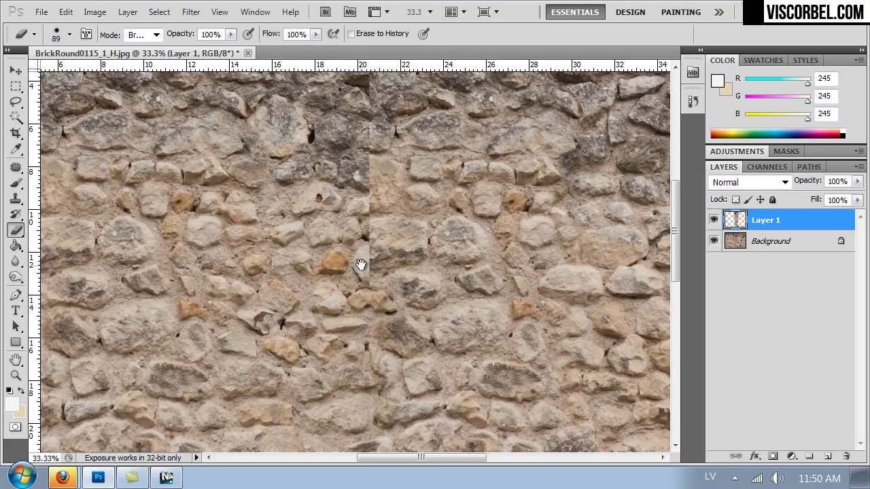
{"action": "mouse_move", "coordinate": [367, 255]}
{"action": "left_mouse_down"}
{"action": "mouse_move", "coordinate": [382, 280]}
{"action": "mouse_move", "coordinate": [373, 232]}
{"action": "left_mouse_up"}
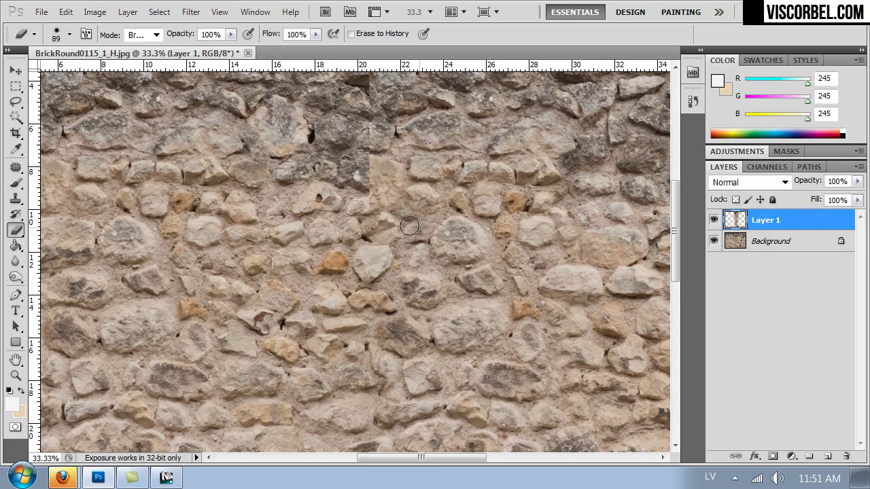
{"action": "mouse_move", "coordinate": [378, 201]}
{"action": "left_mouse_down"}
{"action": "mouse_move", "coordinate": [370, 158]}
{"action": "mouse_move", "coordinate": [384, 171]}
{"action": "mouse_move", "coordinate": [369, 348]}
{"action": "left_mouse_up"}
{"action": "mouse_move", "coordinate": [386, 300]}
{"action": "left_mouse_down"}
{"action": "mouse_move", "coordinate": [378, 289]}
{"action": "mouse_move", "coordinate": [403, 297]}
{"action": "mouse_move", "coordinate": [401, 284]}
{"action": "mouse_move", "coordinate": [369, 278]}
{"action": "left_mouse_up"}
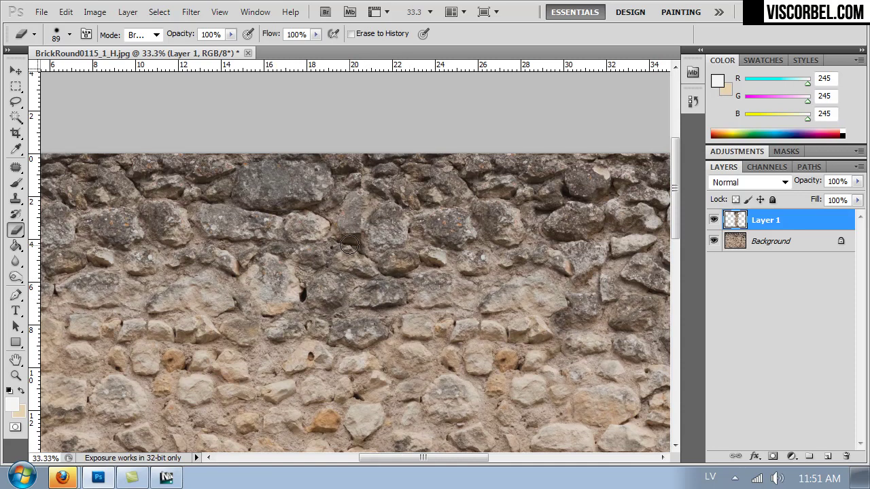
{"action": "mouse_move", "coordinate": [358, 239]}
{"action": "left_mouse_down"}
{"action": "mouse_move", "coordinate": [365, 200]}
{"action": "mouse_move", "coordinate": [371, 246]}
{"action": "mouse_move", "coordinate": [389, 238]}
{"action": "mouse_move", "coordinate": [401, 215]}
{"action": "mouse_move", "coordinate": [361, 190]}
{"action": "left_mouse_up"}
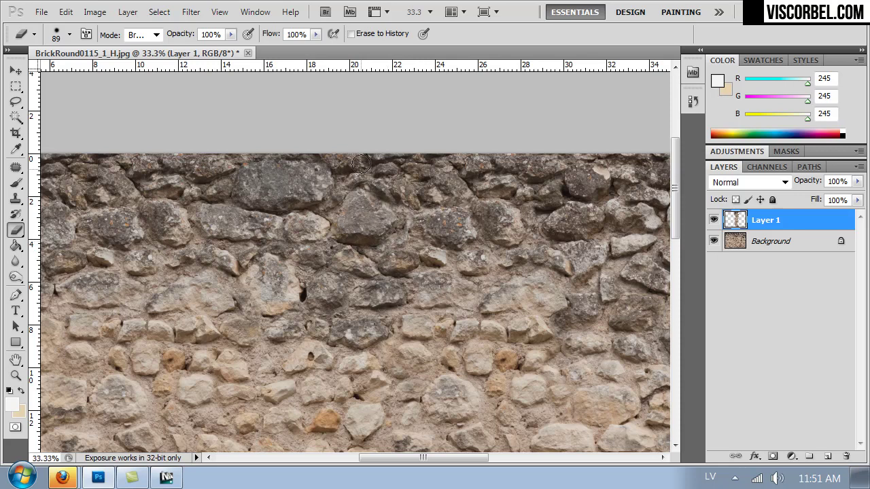
- Merge the patch layer into the background and save the image as stone_old_diffuse PNG without interlacing in VOL2's Textures folder
{"action": "key", "text": "ctrl+minus"}
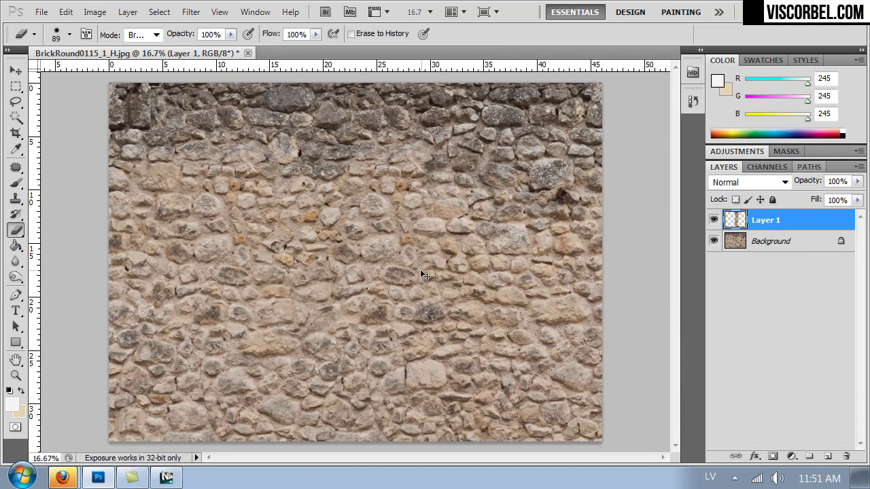
{"action": "key", "text": "ctrl+e"}
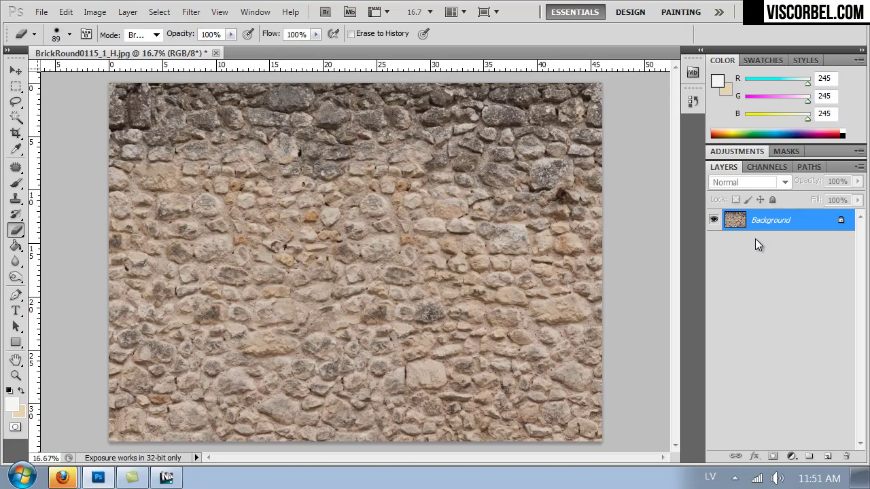
{"action": "key", "text": "ctrl+shift+s"}
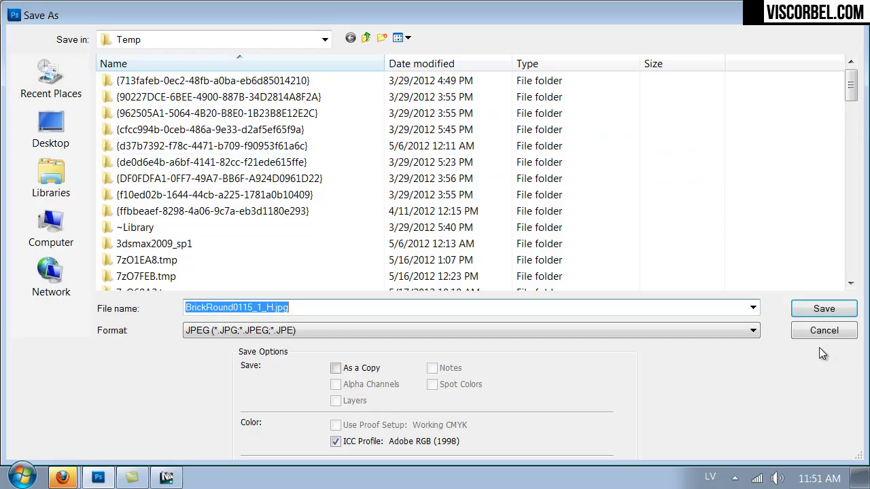
{"action": "left_click", "coordinate": [42, 130]}
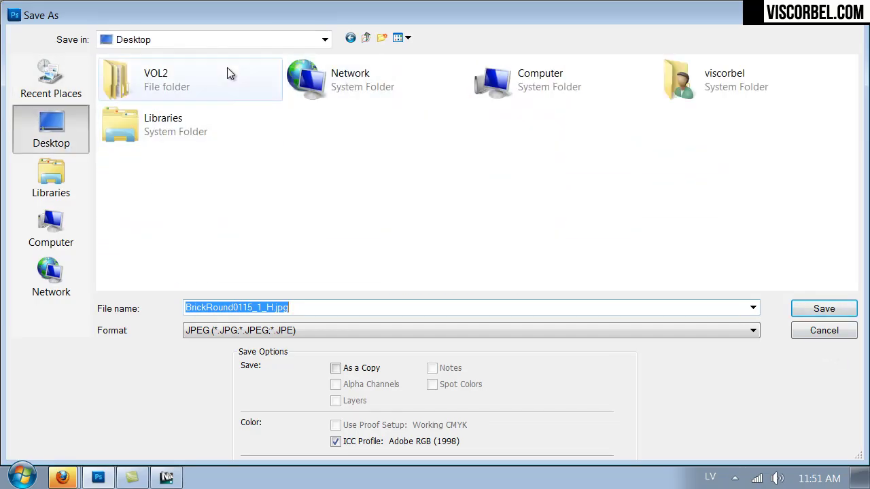
{"action": "double_click", "coordinate": [189, 68]}
{"action": "double_click", "coordinate": [511, 134]}
{"action": "left_click", "coordinate": [271, 331]}
{"action": "left_click", "coordinate": [272, 272]}
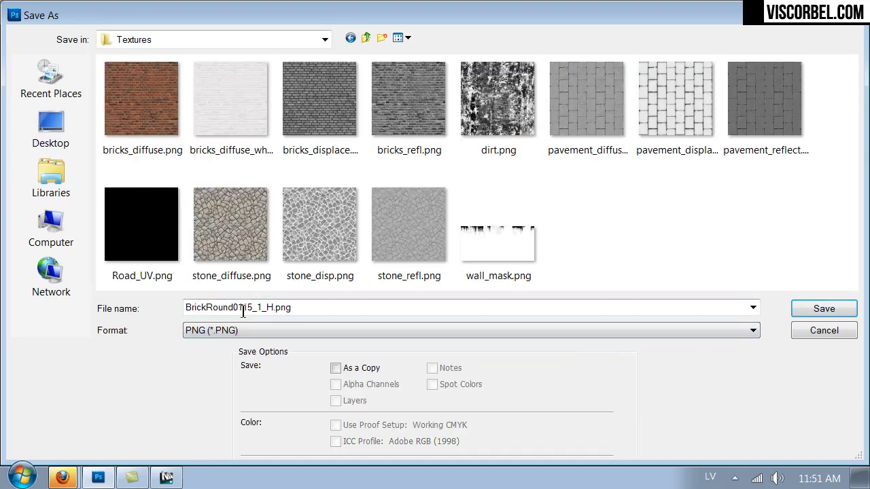
{"action": "type", "text": "stone_old_diffus"}
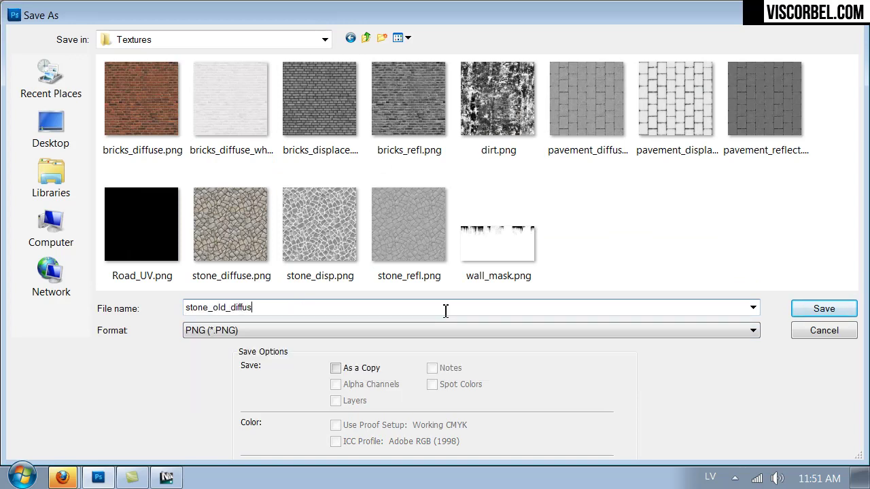
{"action": "key", "text": "Return"}
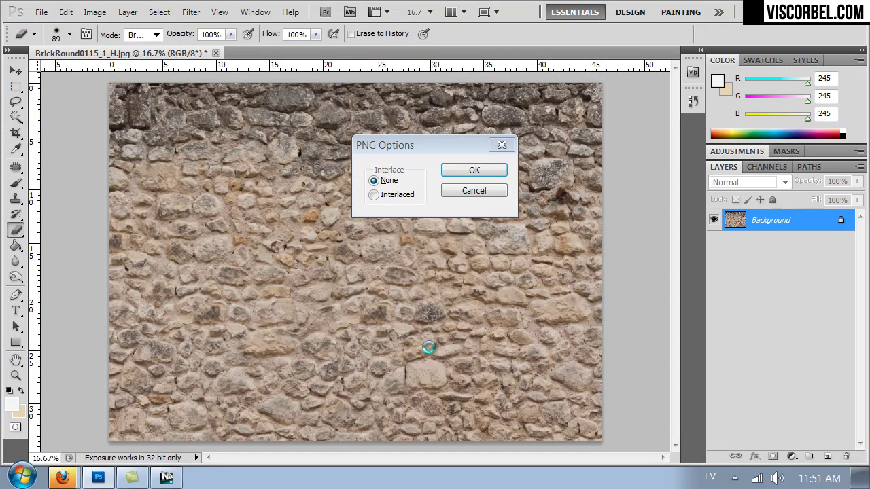
{"action": "key", "text": "Return"}
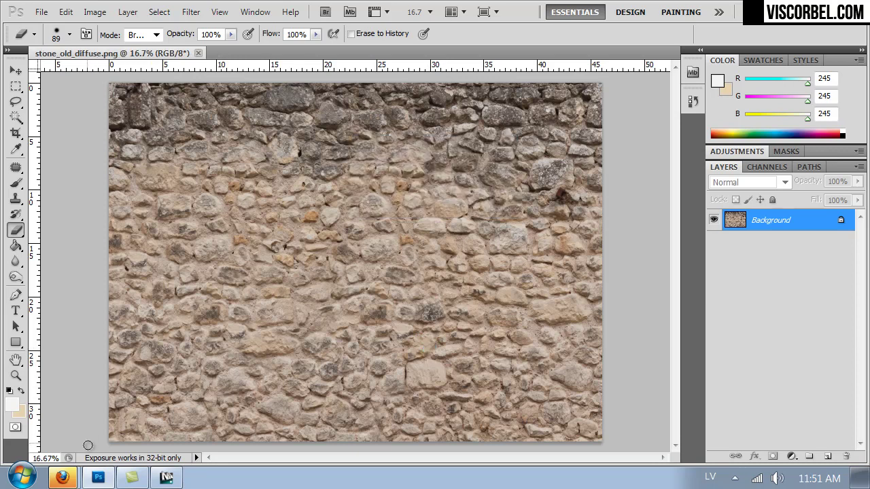
- Switch to 3ds Max, dismiss the V-Ray messages window and open the Material Editor
{"action": "left_click", "coordinate": [168, 477]}
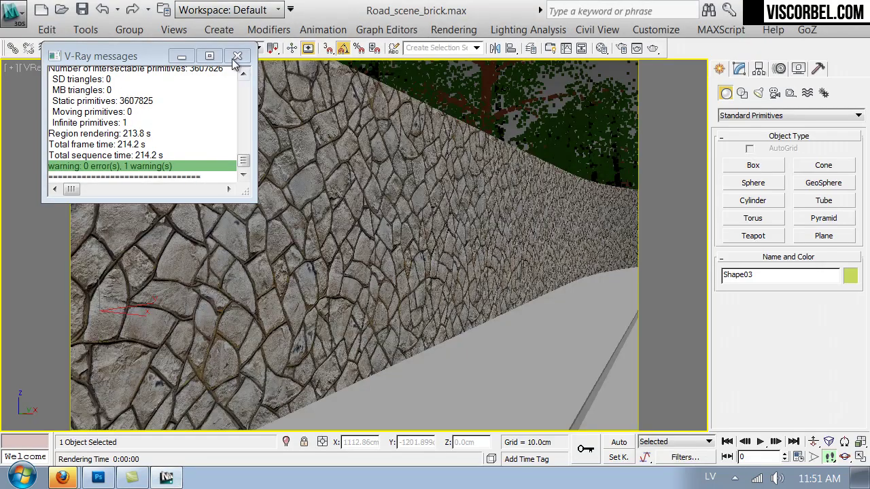
{"action": "left_click", "coordinate": [244, 54]}
{"action": "key", "text": "m"}
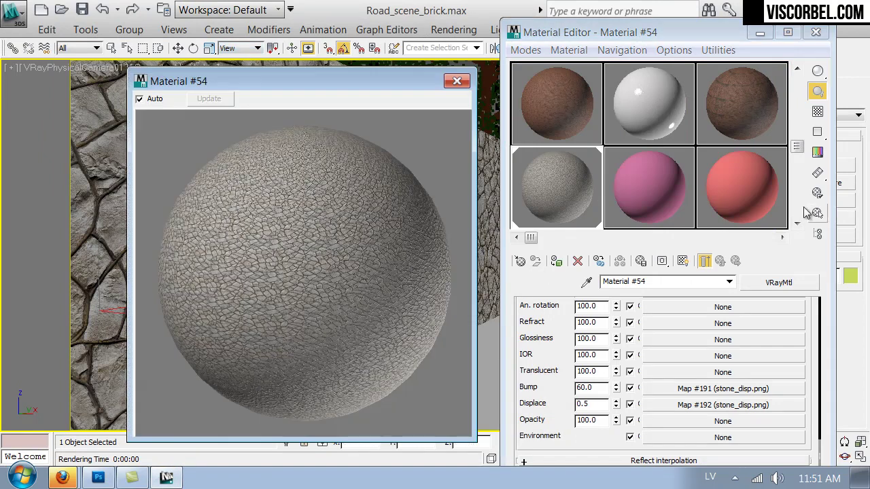
- Turn the pink material slot into a VRayMtl material named Stone_old and dismiss the enlarged material preview
{"action": "left_click", "coordinate": [632, 195]}
{"action": "left_click", "coordinate": [519, 262]}
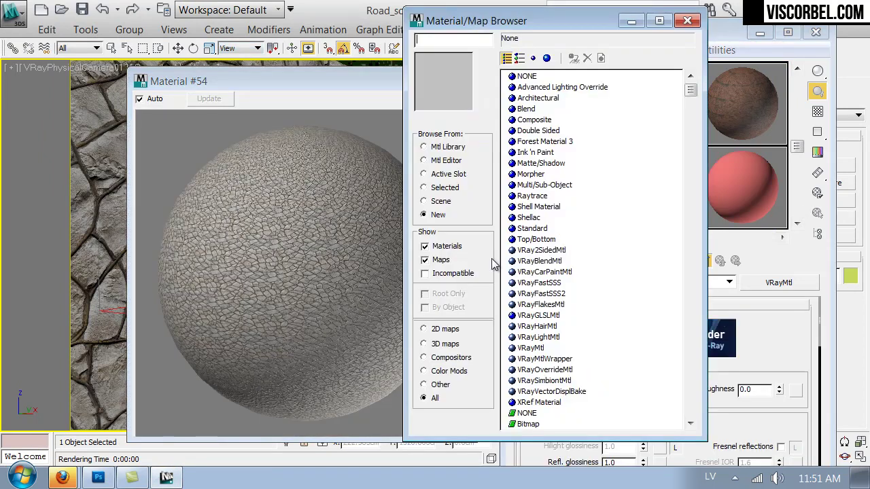
{"action": "double_click", "coordinate": [526, 346]}
{"action": "left_click", "coordinate": [456, 82]}
{"action": "left_click_drag", "start_coordinate": [657, 282], "coordinate": [360, 265]}
{"action": "type", "text": "Stone_old"}
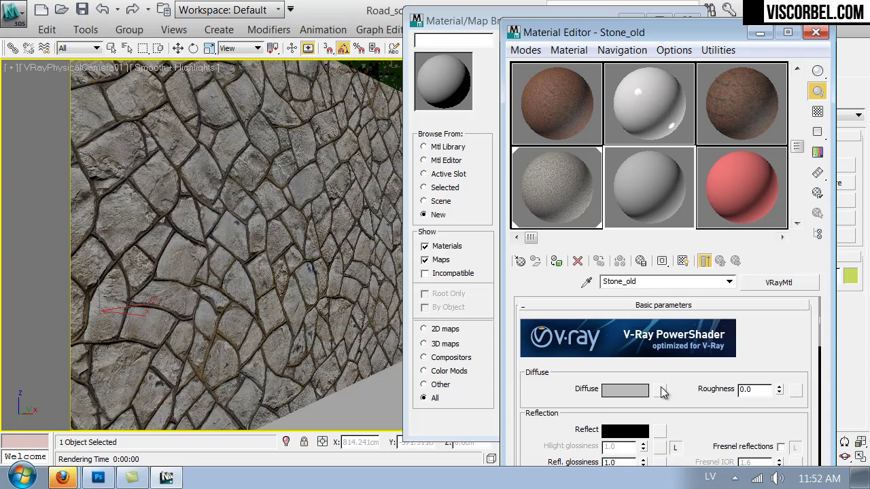
- Load stone_old_diffuse.png from the Textures folder as the Stone_old material's diffuse bitmap and display the map in the viewport
{"action": "left_click", "coordinate": [660, 393]}
{"action": "double_click", "coordinate": [446, 120]}
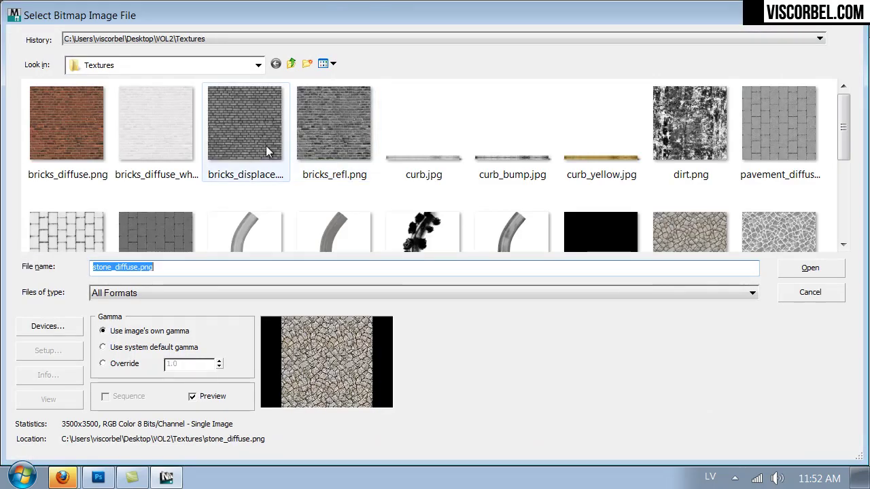
{"action": "left_click", "coordinate": [161, 143]}
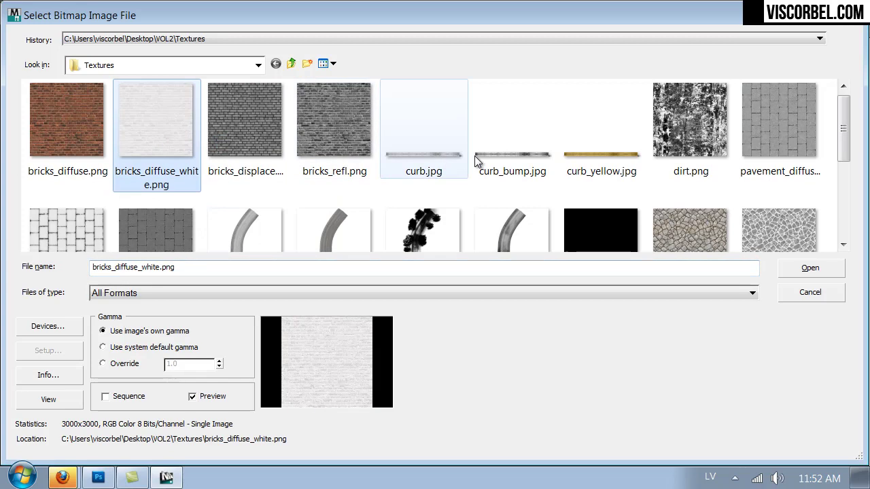
{"action": "scroll", "coordinate": [485, 165], "scroll_direction": "down", "scroll_amount": 3}
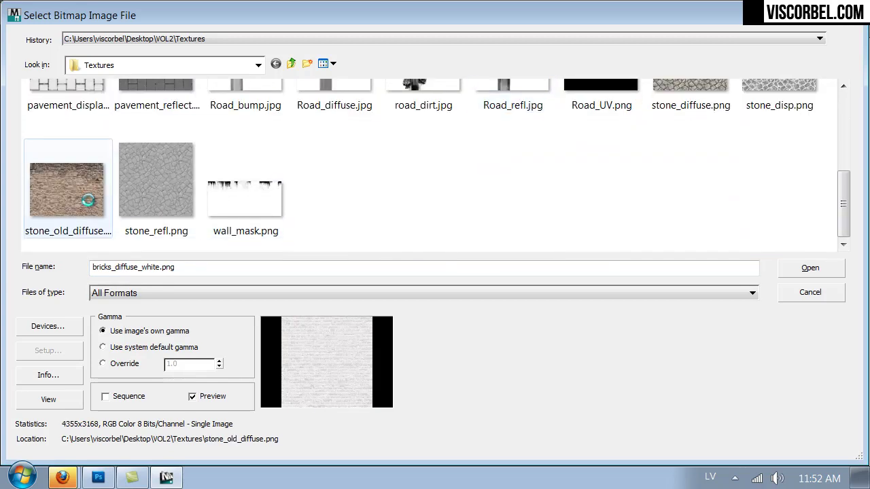
{"action": "double_click", "coordinate": [88, 200]}
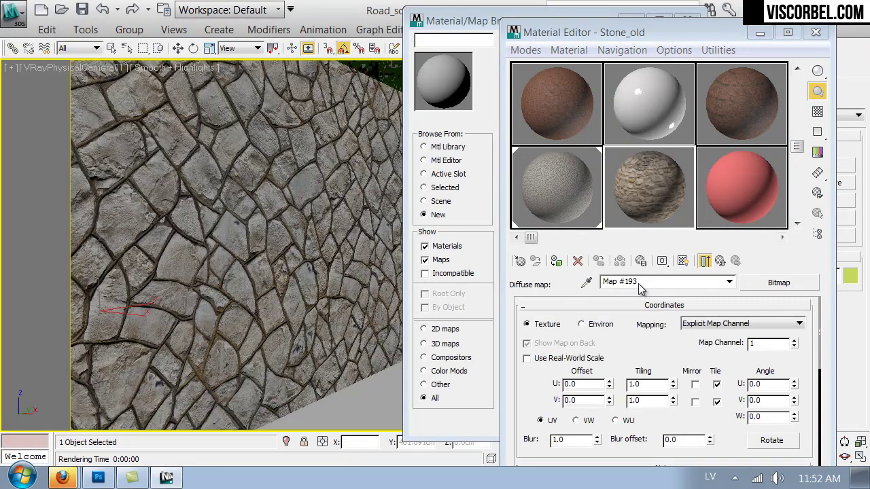
{"action": "left_click", "coordinate": [683, 261]}
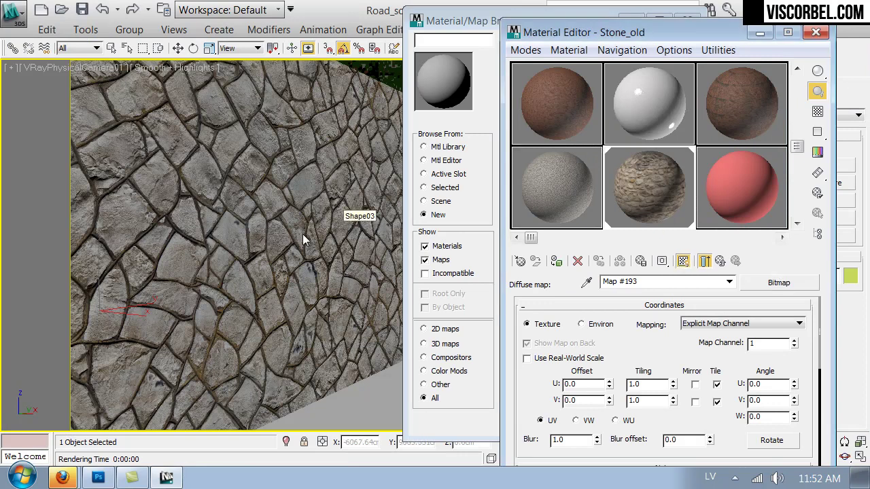
- Set the diffuse map's tiling to U 7.5 and V 10.0, then close the Material Editor
{"action": "left_click_drag", "start_coordinate": [578, 32], "coordinate": [580, 44]}
{"action": "left_click", "coordinate": [686, 20]}
{"action": "left_click_drag", "start_coordinate": [674, 396], "coordinate": [671, 378]}
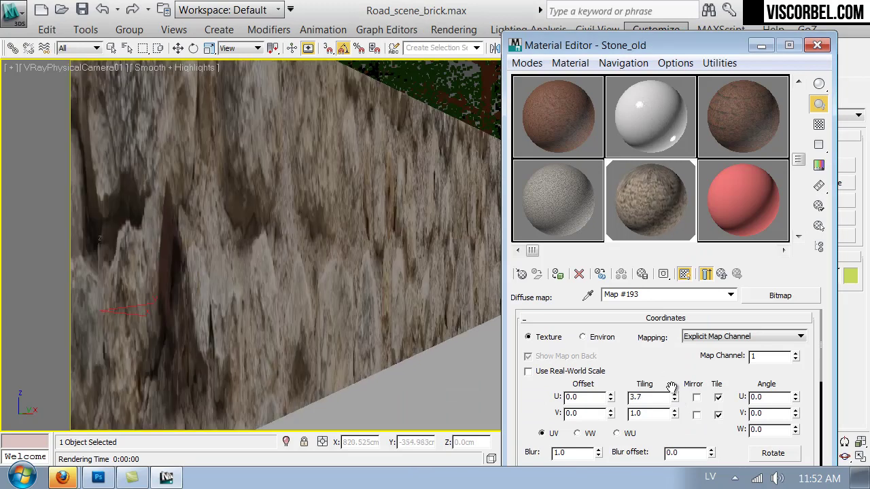
{"action": "left_click_drag", "start_coordinate": [676, 415], "coordinate": [659, 348]}
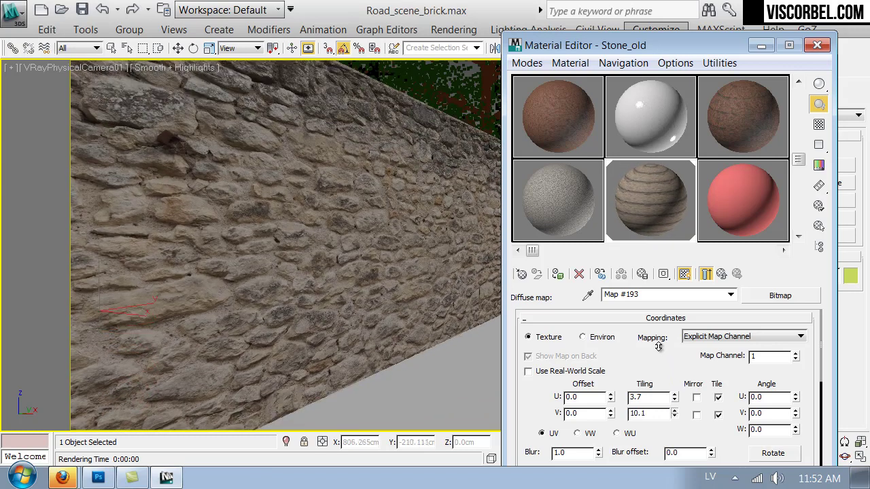
{"action": "left_click", "coordinate": [675, 416]}
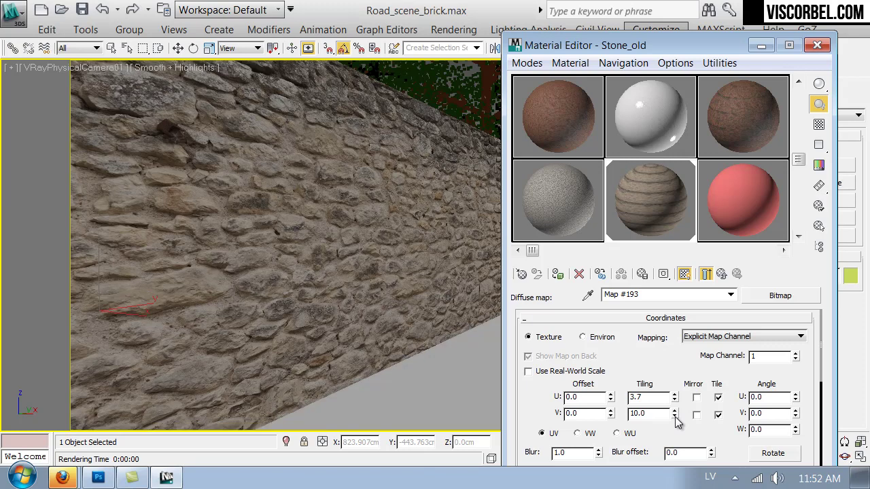
{"action": "left_click_drag", "start_coordinate": [678, 399], "coordinate": [669, 368]}
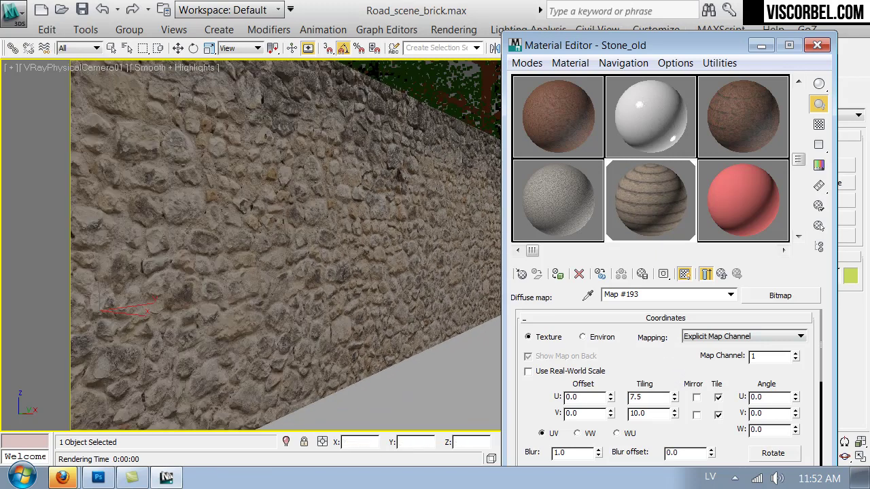
{"action": "left_click", "coordinate": [817, 45]}
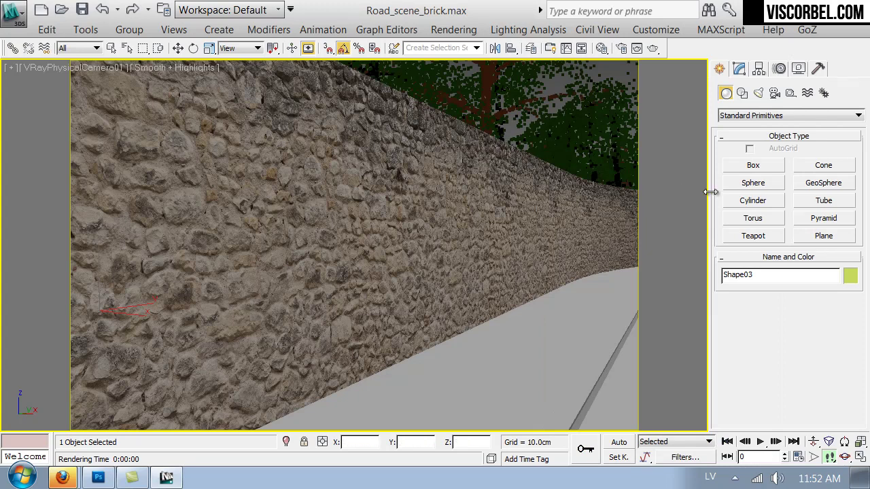
- Switch to Photoshop and duplicate the stone wall background into two stacked copies
{"action": "left_click", "coordinate": [99, 478]}
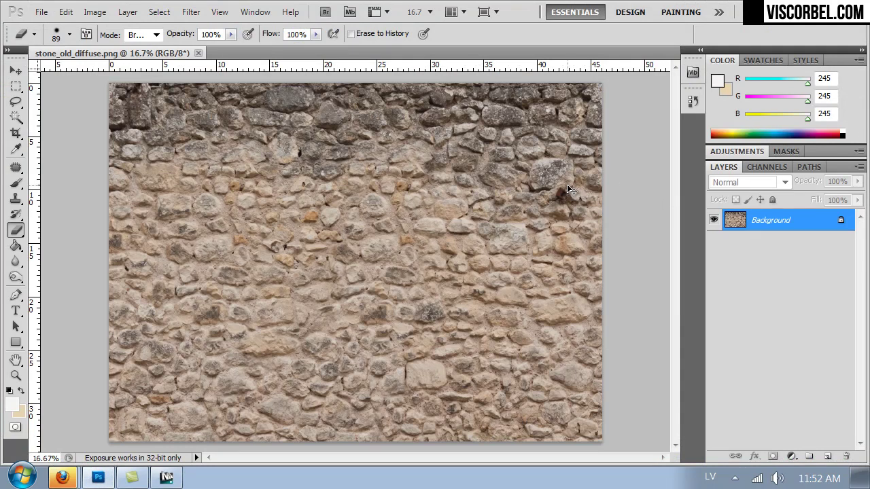
{"action": "key", "text": "ctrl+j"}
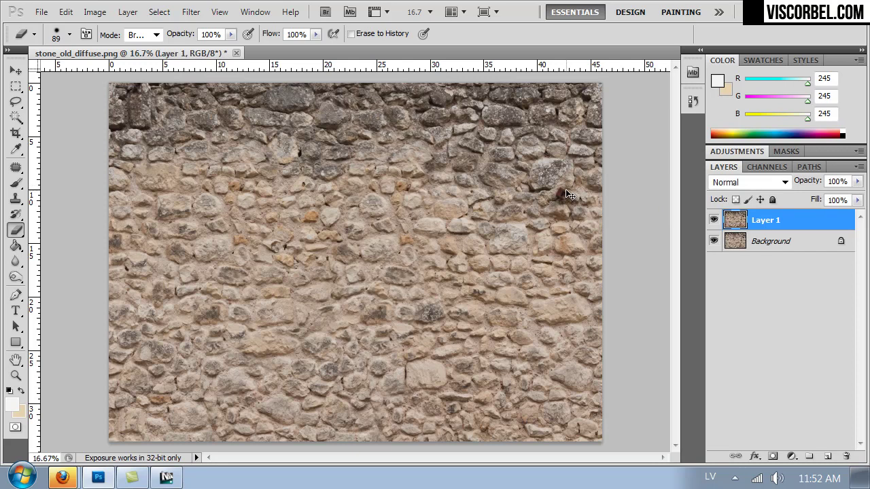
{"action": "key", "text": "ctrl+j"}
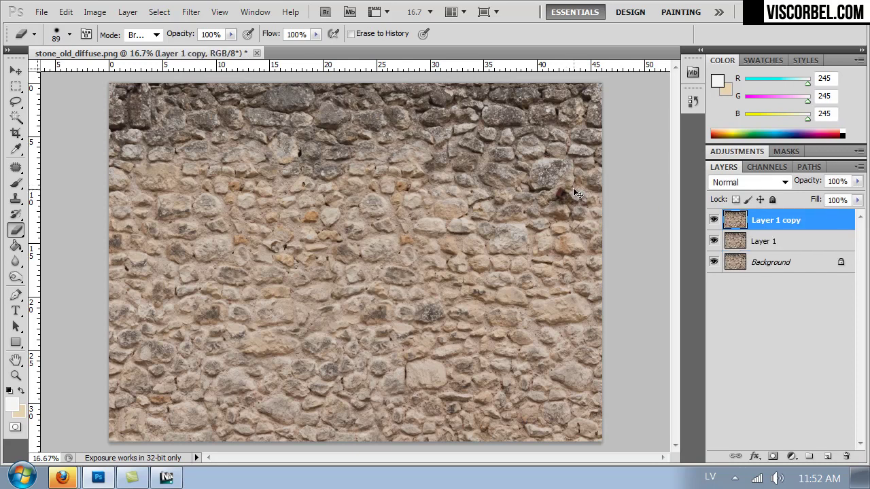
- Remove the colour from the topmost stone wall copy by lowering its saturation with Hue/Saturation
{"action": "left_click", "coordinate": [15, 86]}
{"action": "left_click", "coordinate": [97, 14]}
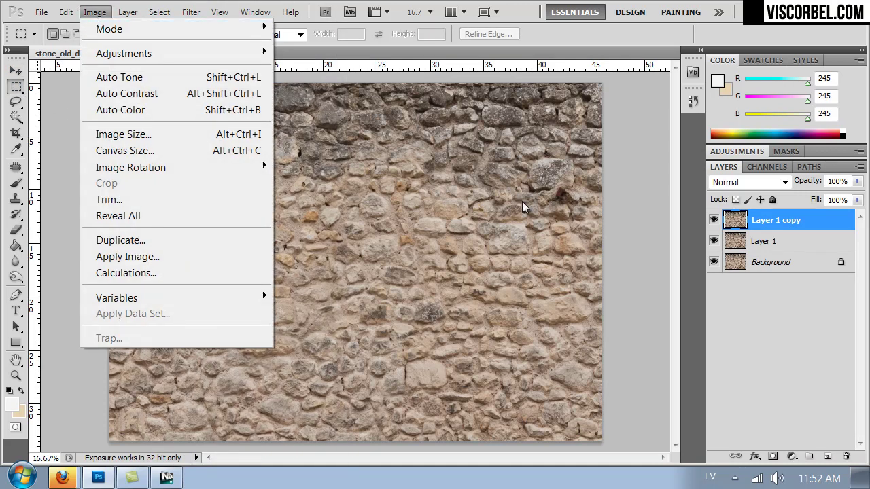
{"action": "key", "text": "Escape"}
{"action": "key", "text": "ctrl+u"}
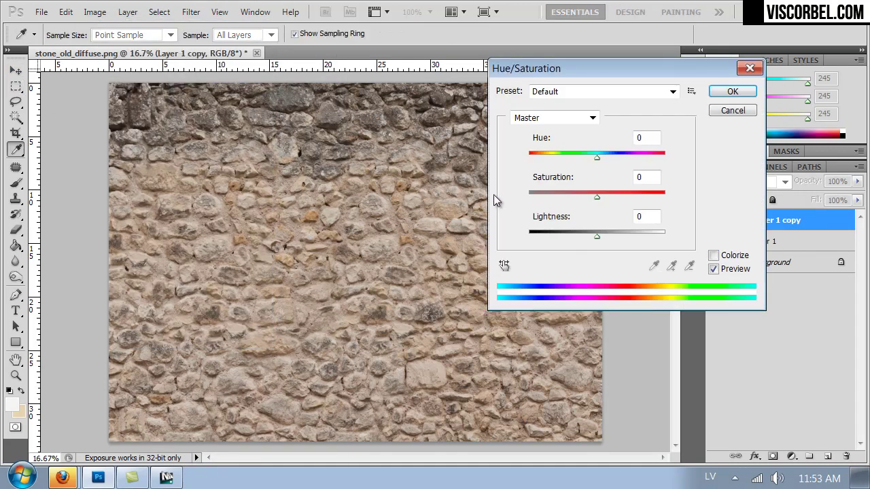
{"action": "left_click_drag", "start_coordinate": [597, 196], "coordinate": [514, 198]}
{"action": "left_click", "coordinate": [732, 91]}
- Desaturate Layer 1 to grey with Hue/Saturation
{"action": "left_click", "coordinate": [753, 242]}
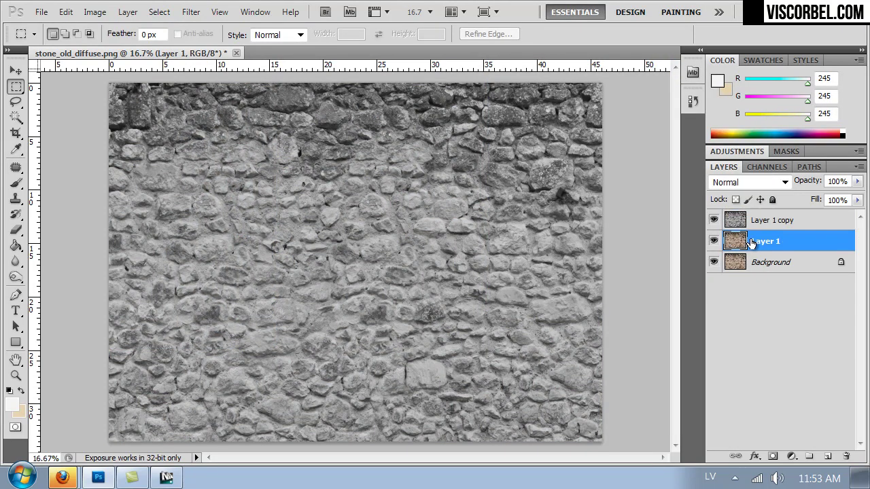
{"action": "key", "text": "ctrl+u"}
{"action": "left_click_drag", "start_coordinate": [596, 196], "coordinate": [514, 199]}
{"action": "left_click", "coordinate": [732, 91]}
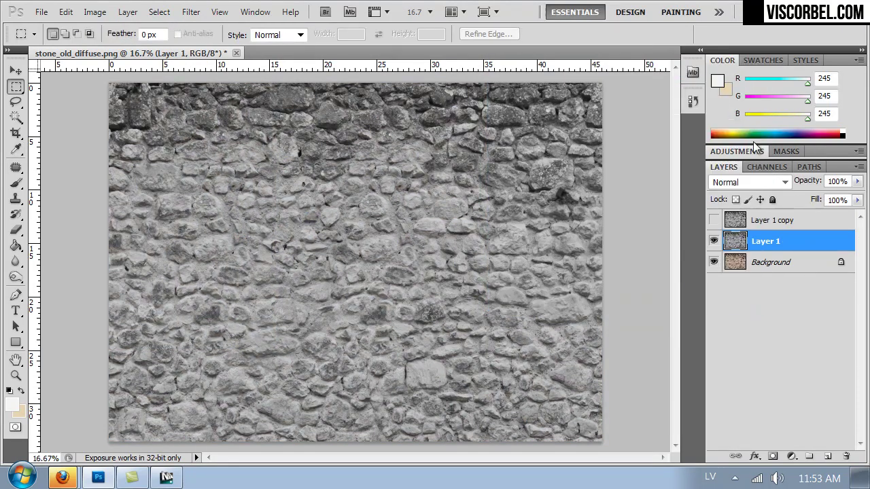
- Show Layer 1 copy and brighten it with a Curves adjustment that raises input 118 to output 163
{"action": "left_click", "coordinate": [756, 222]}
{"action": "left_click", "coordinate": [714, 220]}
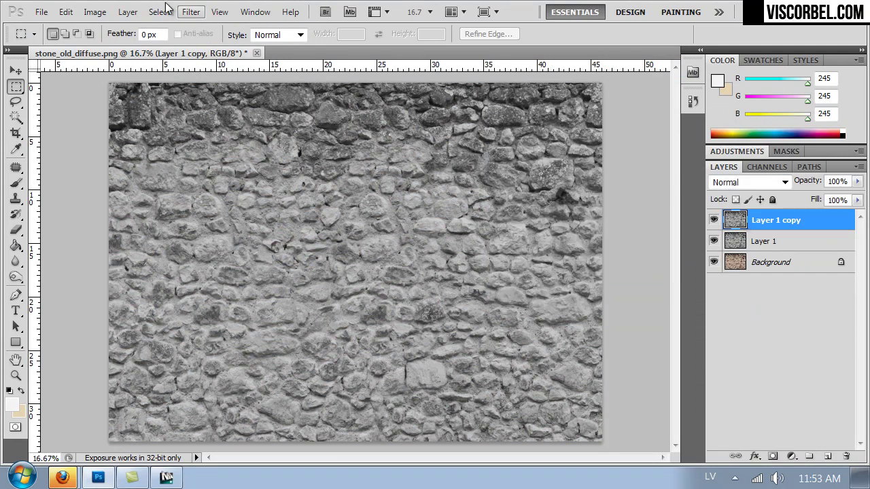
{"action": "left_click", "coordinate": [66, 12]}
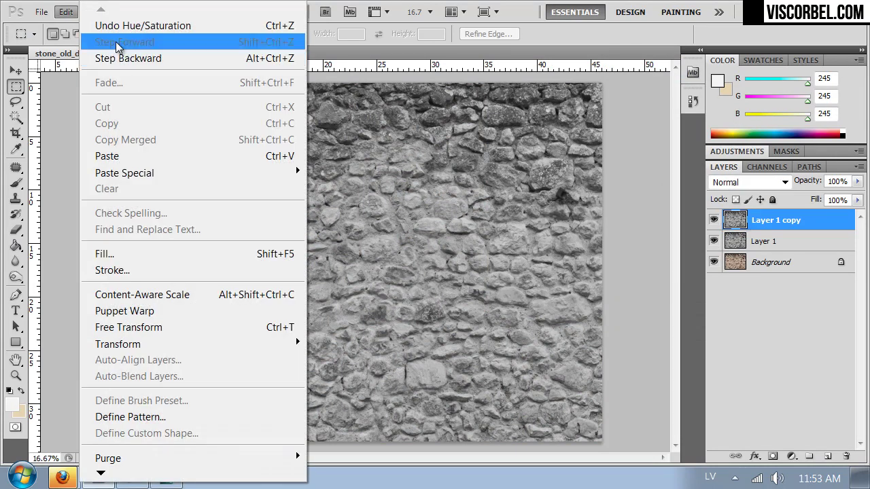
{"action": "left_click", "coordinate": [398, 51]}
{"action": "left_click", "coordinate": [94, 11]}
{"action": "mouse_move", "coordinate": [189, 54]}
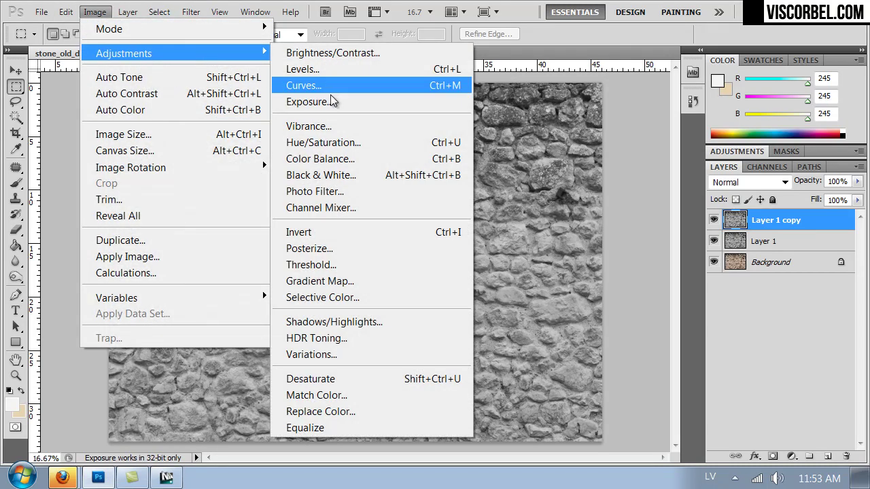
{"action": "left_click", "coordinate": [353, 85]}
{"action": "left_click_drag", "start_coordinate": [560, 210], "coordinate": [557, 182]}
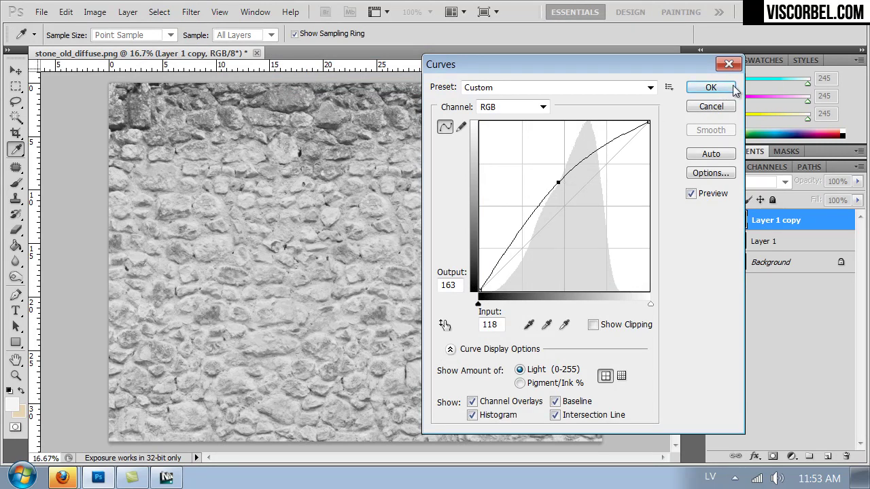
{"action": "left_click", "coordinate": [710, 87]}
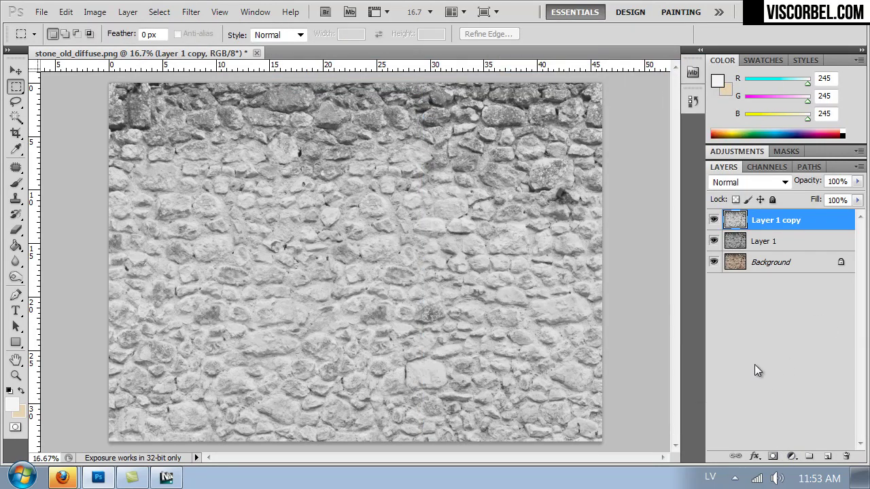
- Add a black mask to Layer 1 copy and paint white across the dark upper stones with a 2028 px brush at 6% hardness
{"action": "left_click", "coordinate": [771, 456]}
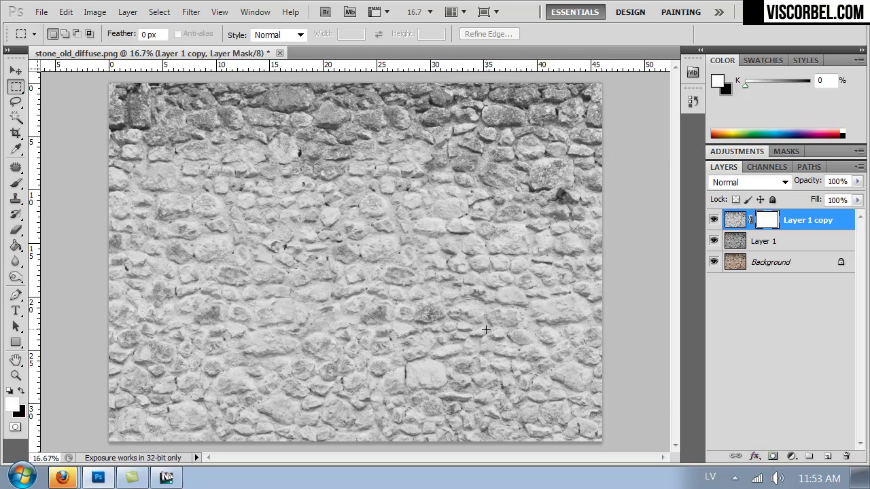
{"action": "key", "text": "ctrl+i"}
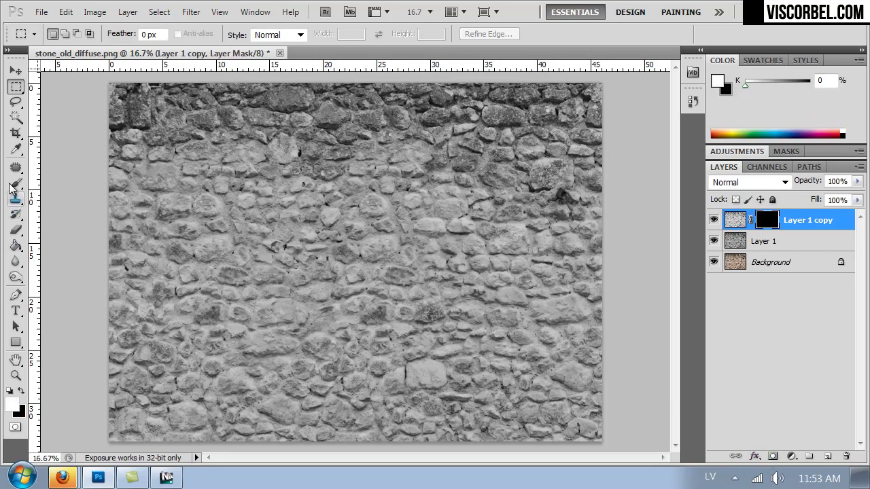
{"action": "key", "text": "b"}
{"action": "right_click", "coordinate": [228, 197]}
{"action": "left_click", "coordinate": [254, 256]}
{"action": "left_click", "coordinate": [364, 226]}
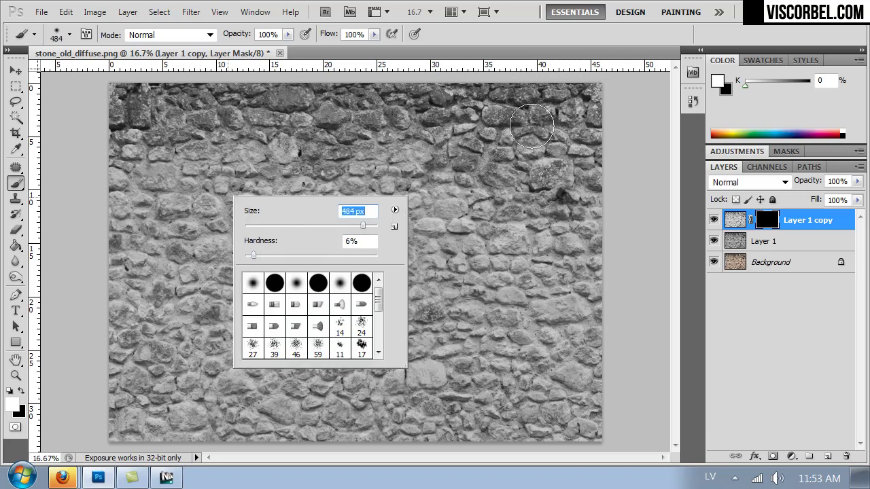
{"action": "left_click_drag", "start_coordinate": [365, 226], "coordinate": [377, 231]}
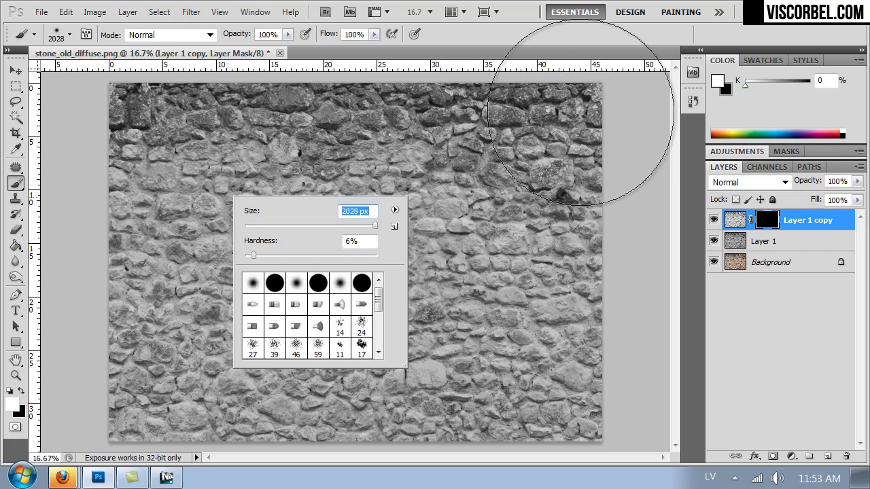
{"action": "mouse_move", "coordinate": [134, 82]}
{"action": "left_mouse_down"}
{"action": "mouse_move", "coordinate": [136, 41]}
{"action": "mouse_move", "coordinate": [547, 27]}
{"action": "left_mouse_up"}
{"action": "left_click_drag", "start_coordinate": [288, 45], "coordinate": [448, 54]}
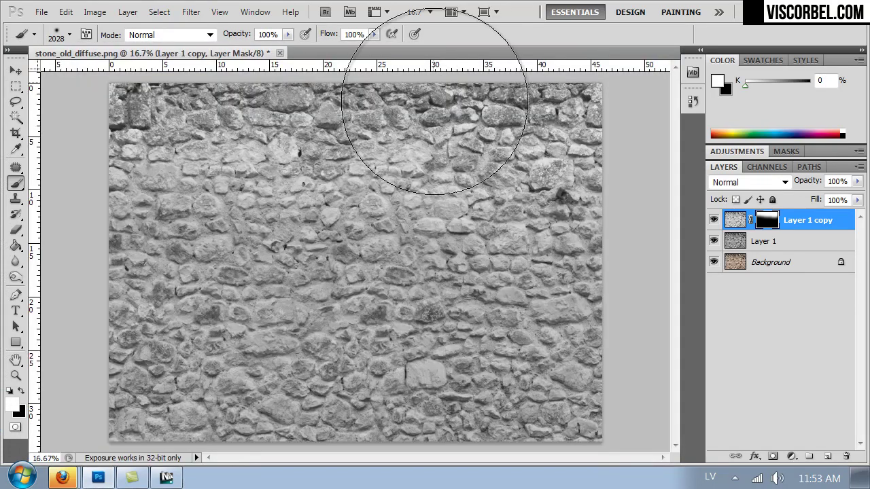
- Reduce the brush to 569 px and paint more white into the mask around the upper stones
{"action": "right_click", "coordinate": [536, 207]}
{"action": "left_click", "coordinate": [593, 215]}
{"action": "mouse_move", "coordinate": [607, 102]}
{"action": "left_mouse_down"}
{"action": "mouse_move", "coordinate": [388, 112]}
{"action": "mouse_move", "coordinate": [711, 160]}
{"action": "left_mouse_up"}
- Raise the lightness of the Layer 1 copy image slightly with Hue/Saturation
{"action": "left_click", "coordinate": [734, 219]}
{"action": "key", "text": "ctrl+u"}
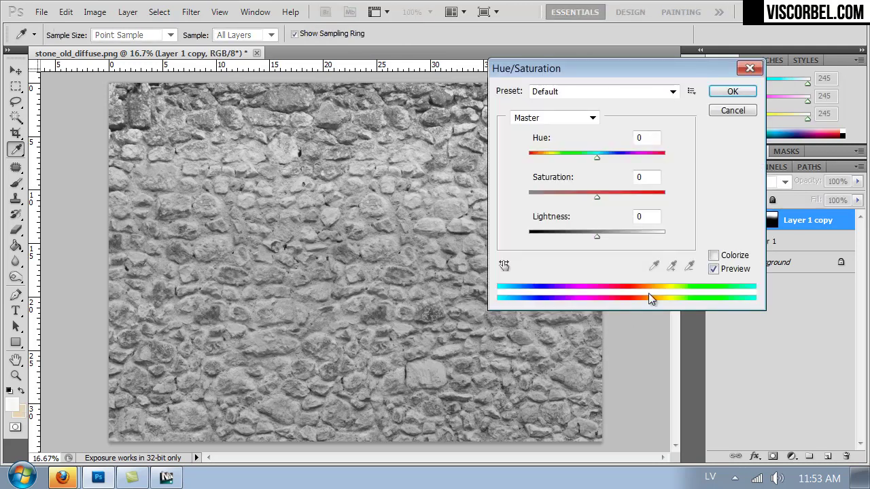
{"action": "left_click", "coordinate": [603, 234]}
{"action": "left_click", "coordinate": [737, 91]}
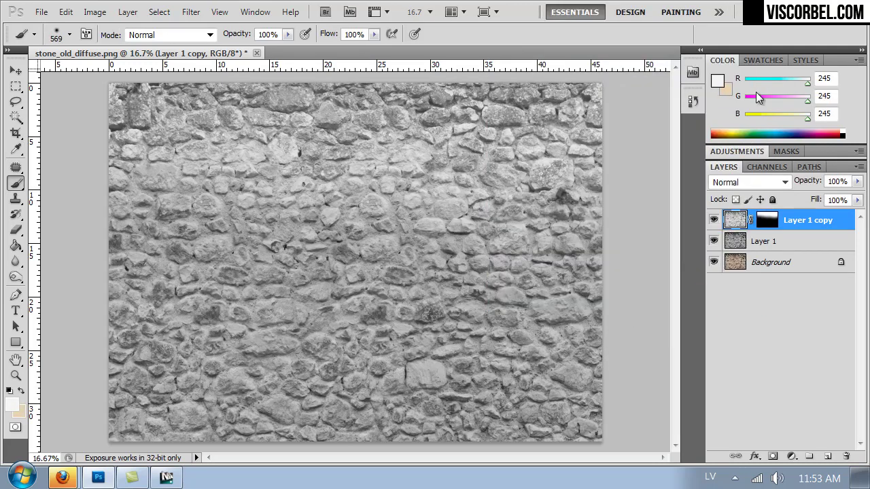
- Paint black into the layer mask below the dark upper stones with a 960 px brush to remove excess brightening
{"action": "left_click", "coordinate": [768, 217]}
{"action": "key", "text": "d"}
{"action": "right_click", "coordinate": [238, 256]}
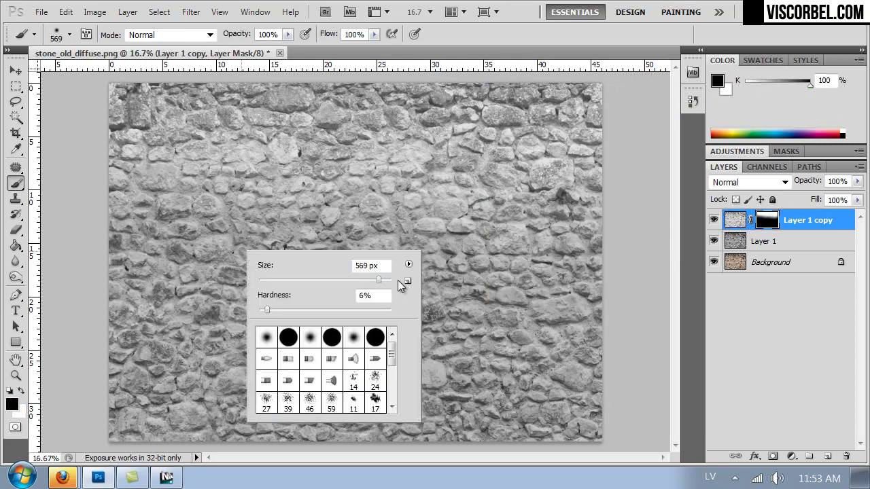
{"action": "left_click_drag", "start_coordinate": [384, 280], "coordinate": [393, 281]}
{"action": "key", "text": "Return"}
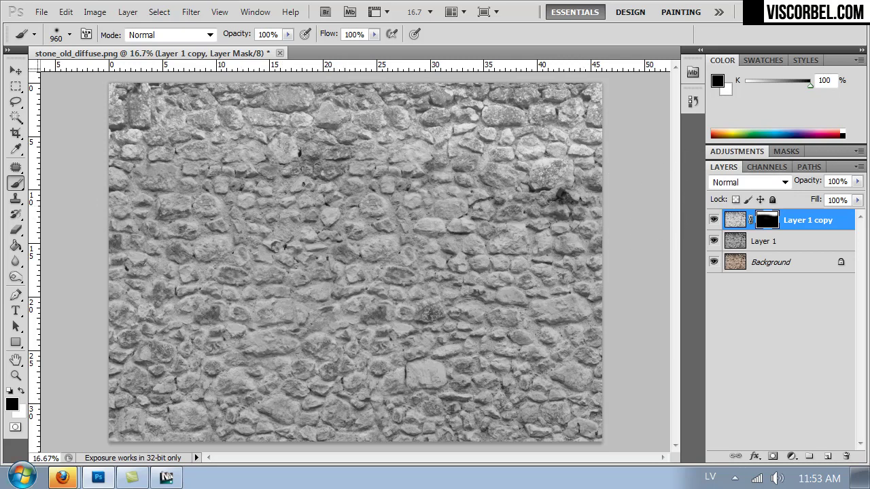
- Merge Layer 1 and its masked copy into one grey layer and hide it to compare with the colour background
{"action": "left_click", "coordinate": [793, 243], "text": "shift"}
{"action": "key", "text": "ctrl+e"}
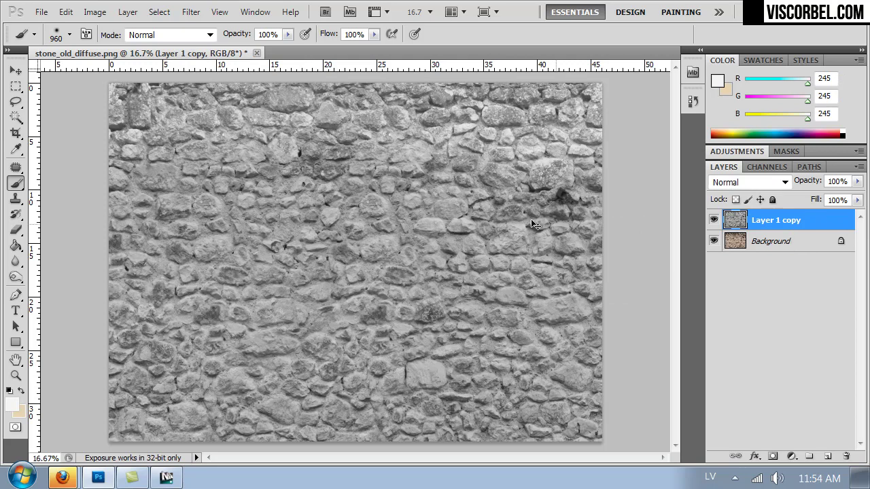
{"action": "left_click", "coordinate": [15, 70]}
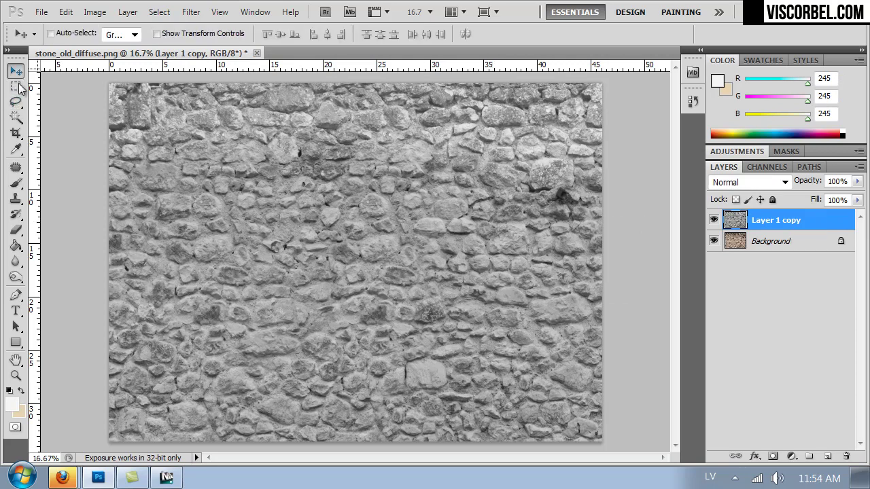
{"action": "left_click", "coordinate": [16, 86]}
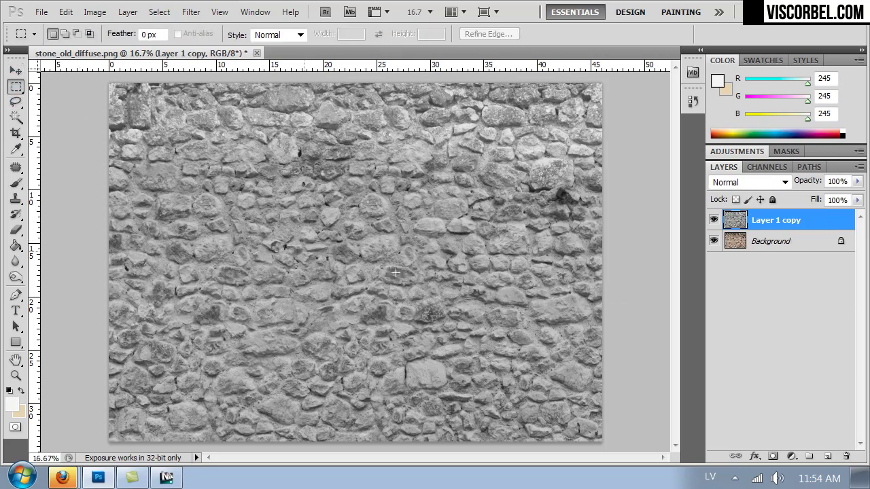
{"action": "left_click", "coordinate": [713, 220]}
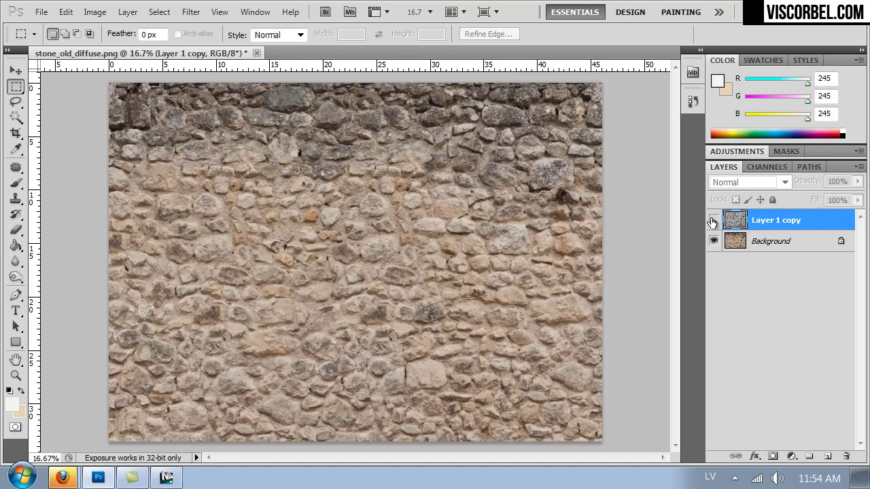
- Compare the grey Layer 1 copy with the colour background again and leave the grey layer visible
{"action": "left_click", "coordinate": [712, 220]}
{"action": "left_click", "coordinate": [713, 220]}
{"action": "left_click", "coordinate": [713, 220]}
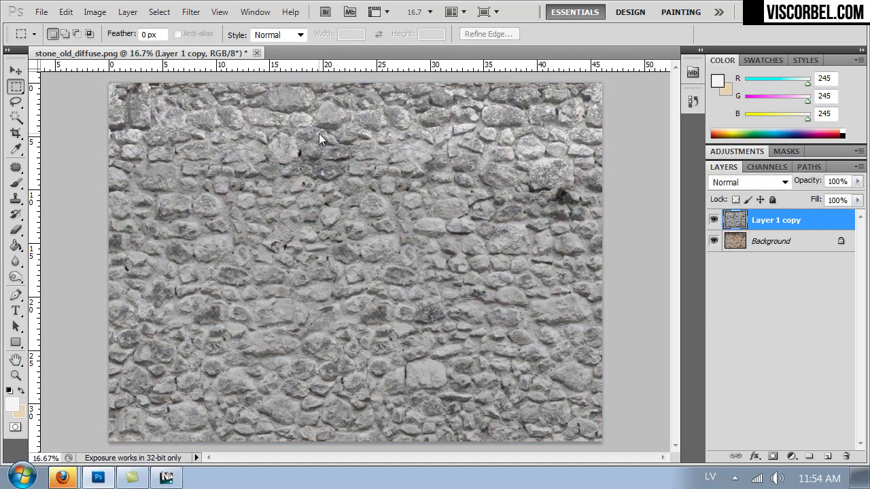
- Duplicate the grey layer and increase the duplicate's contrast with an S-shaped Curves adjustment
{"action": "key", "text": "ctrl+j"}
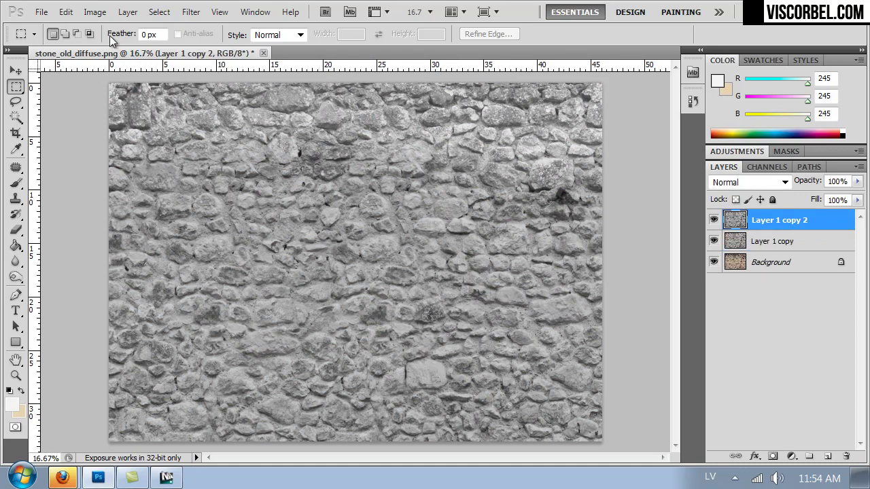
{"action": "left_click", "coordinate": [91, 14]}
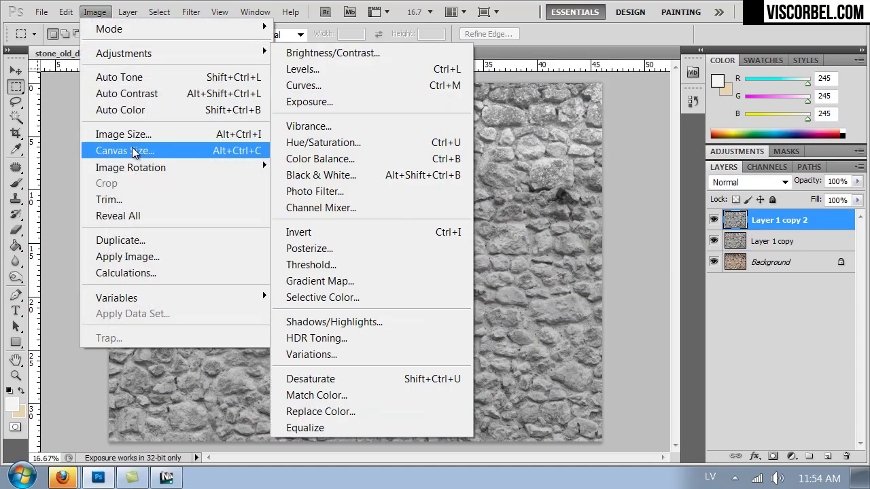
{"action": "mouse_move", "coordinate": [136, 57]}
{"action": "left_click", "coordinate": [339, 90]}
{"action": "left_click_drag", "start_coordinate": [550, 220], "coordinate": [562, 202]}
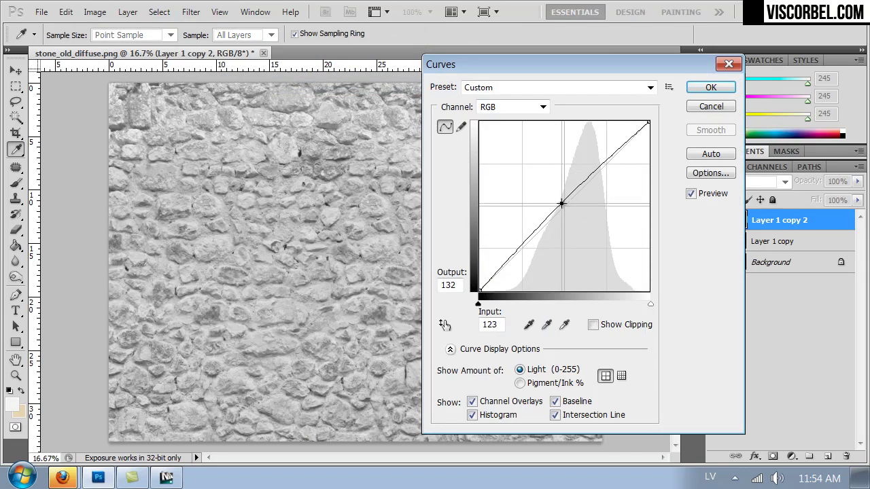
{"action": "left_click_drag", "start_coordinate": [527, 242], "coordinate": [535, 255]}
{"action": "left_click_drag", "start_coordinate": [561, 202], "coordinate": [583, 170]}
{"action": "left_click", "coordinate": [710, 87]}
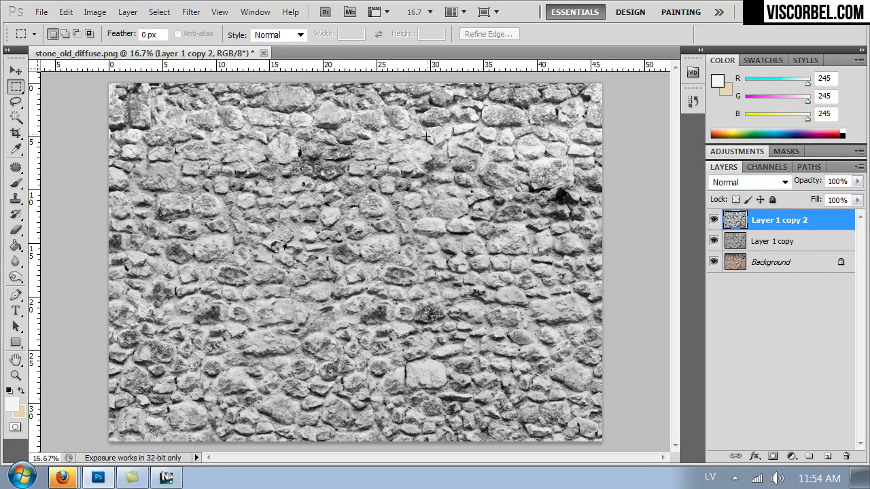
- Compare the image with and without the contrast-enhanced Layer 1 copy 2
{"action": "left_click", "coordinate": [713, 222]}
{"action": "left_click", "coordinate": [712, 224]}
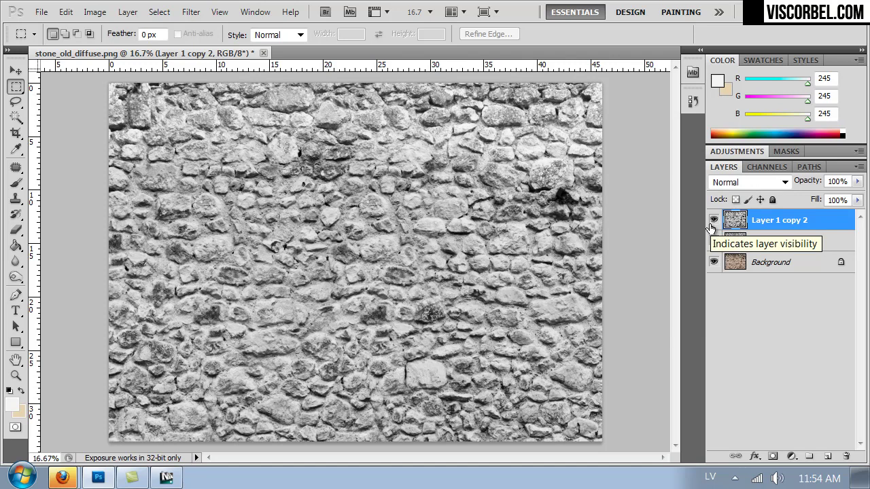
{"action": "left_click", "coordinate": [713, 220]}
{"action": "left_click", "coordinate": [714, 221]}
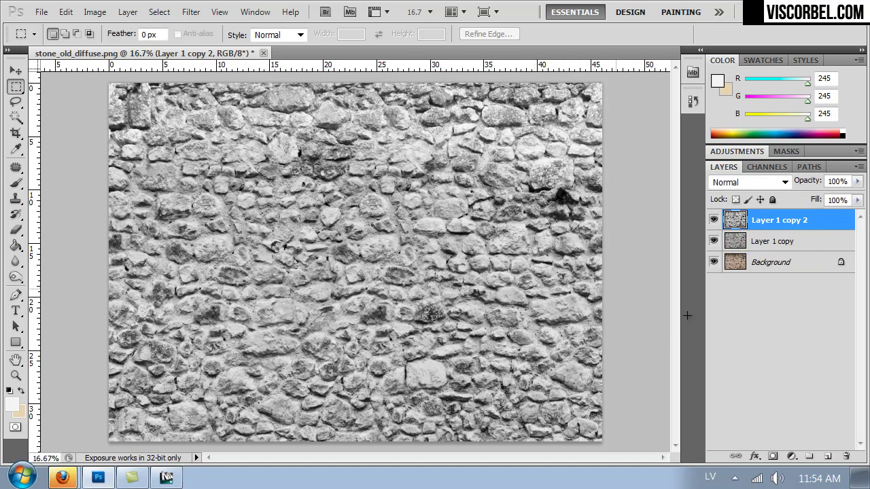
- Hide both grey layers and make the colour Background layer active
{"action": "left_click_drag", "start_coordinate": [714, 220], "coordinate": [713, 234]}
{"action": "left_click", "coordinate": [713, 263]}
{"action": "left_click", "coordinate": [731, 264]}
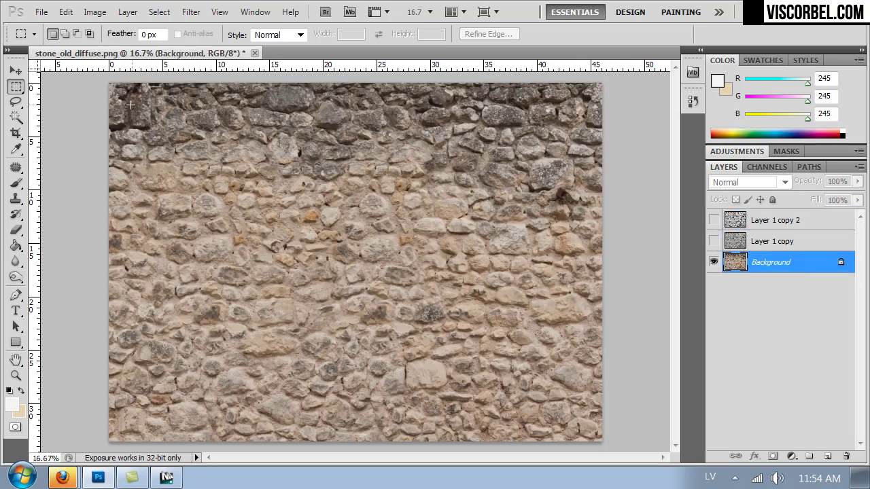
- Try to select a sampled light colour of the stone wall with Color Range at reduced fuzziness
{"action": "left_click", "coordinate": [156, 12]}
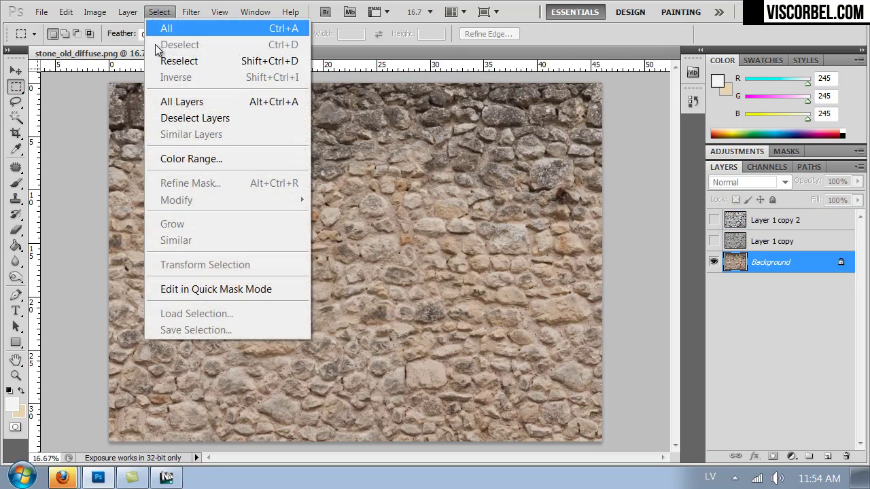
{"action": "left_click", "coordinate": [185, 161]}
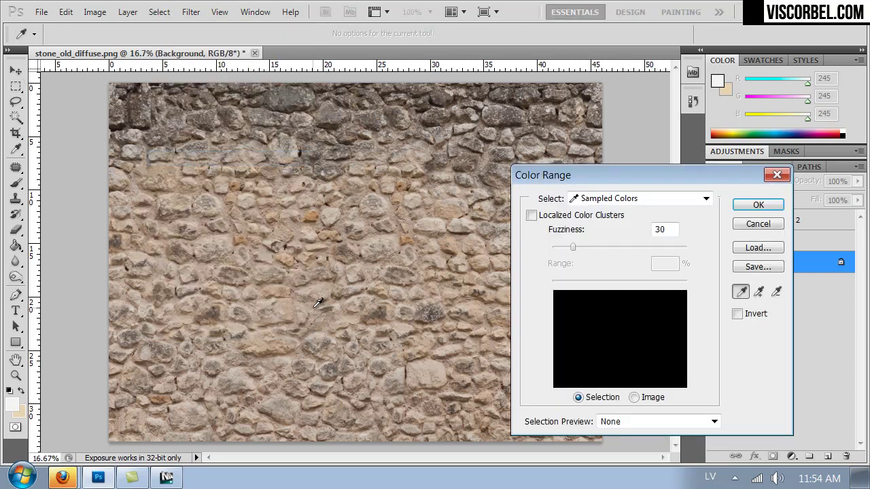
{"action": "left_click", "coordinate": [347, 299]}
{"action": "left_click_drag", "start_coordinate": [574, 246], "coordinate": [559, 248]}
{"action": "left_click", "coordinate": [753, 205]}
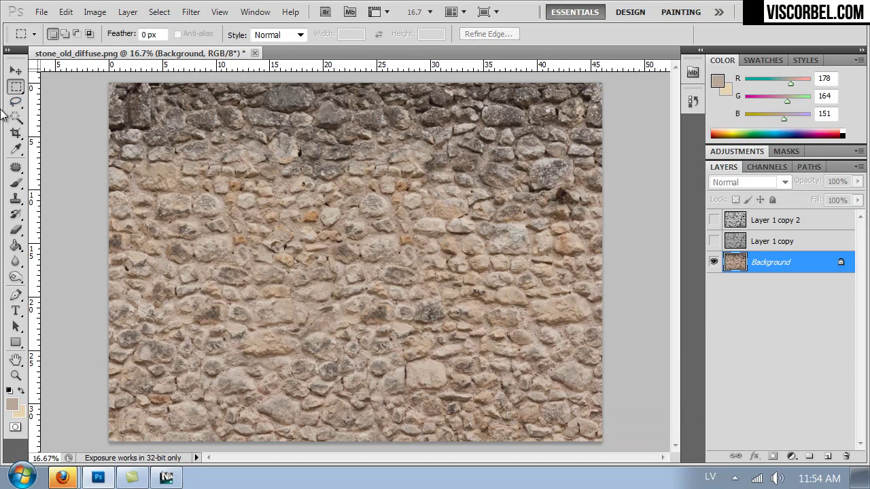
{"action": "left_click", "coordinate": [95, 13]}
{"action": "mouse_move", "coordinate": [127, 11]}
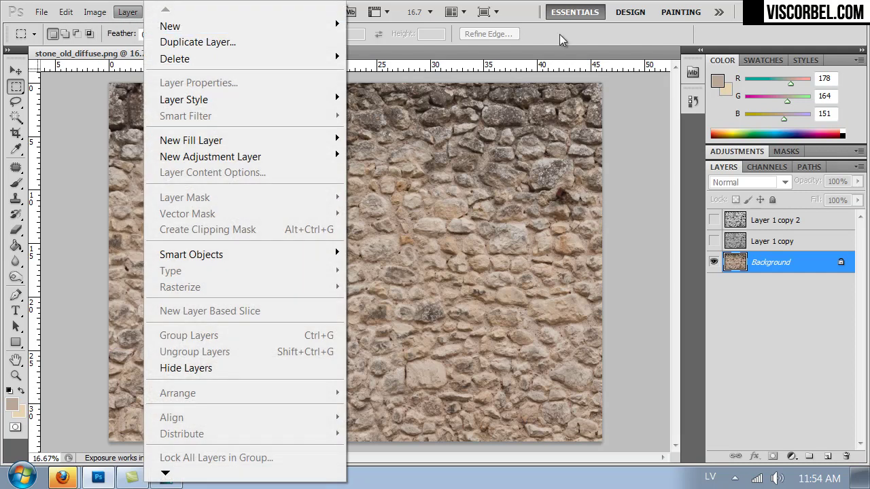
{"action": "left_click", "coordinate": [579, 45]}
- Select the light beige areas of the Background with Color Range, sampling a lower stone at fuzziness 27
{"action": "left_click", "coordinate": [160, 12]}
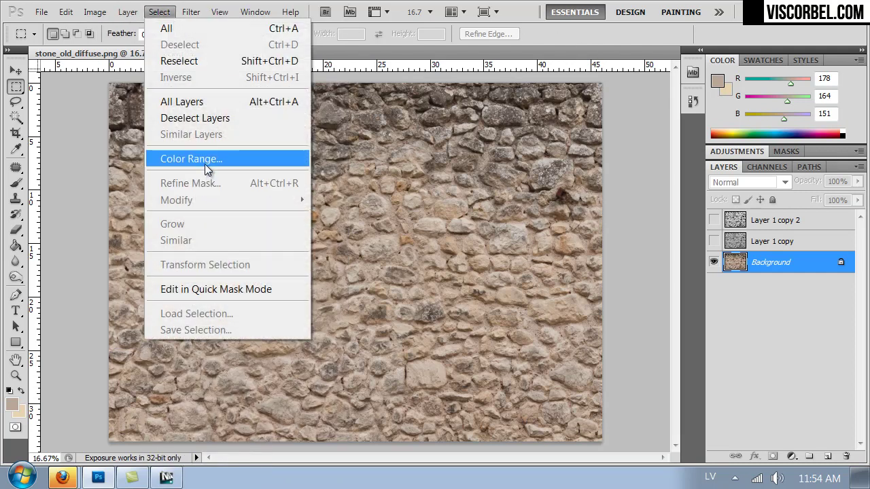
{"action": "left_click", "coordinate": [197, 159]}
{"action": "left_click", "coordinate": [221, 354]}
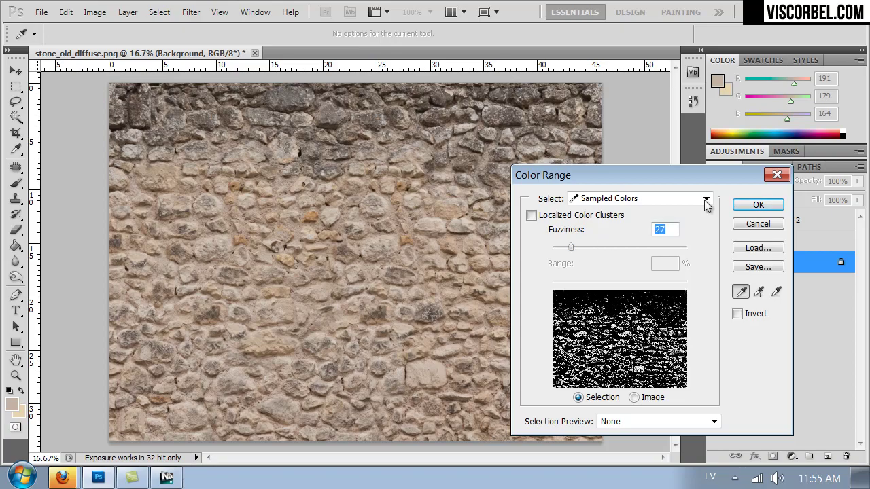
{"action": "left_click", "coordinate": [758, 206]}
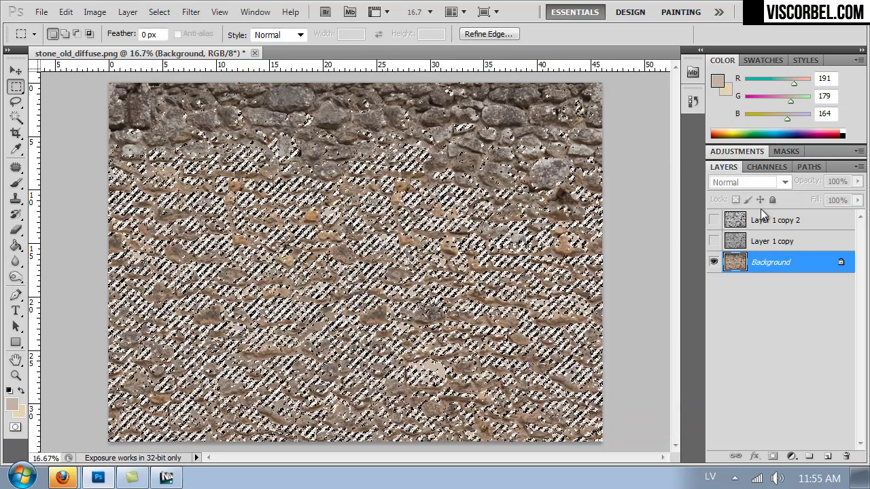
- Copy the selected areas to a new layer, move it to the top of the stack and show Layer 1 copy 2
{"action": "key", "text": "ctrl+j"}
{"action": "left_click_drag", "start_coordinate": [726, 260], "coordinate": [726, 216]}
{"action": "left_click", "coordinate": [713, 241]}
{"action": "left_click", "coordinate": [751, 243]}
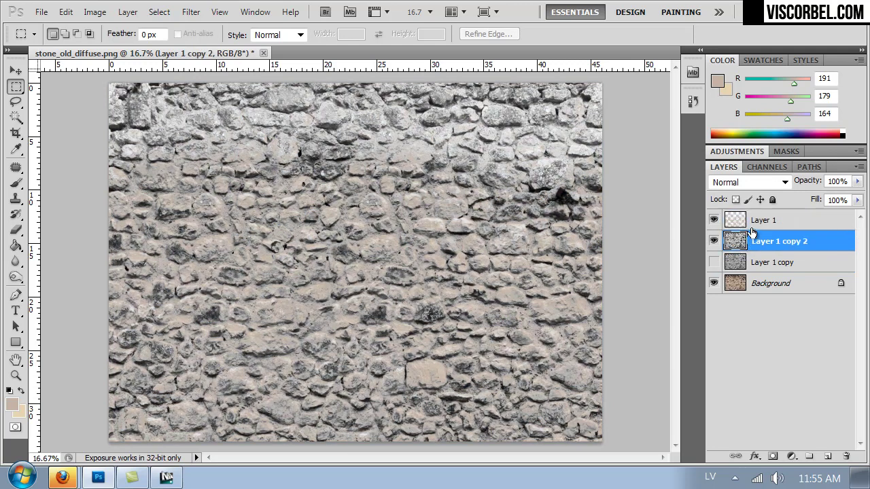
- Compare the wall with and without the beige areas on Layer 1 and leave that layer hidden
{"action": "left_click", "coordinate": [750, 221]}
{"action": "left_click", "coordinate": [713, 220]}
{"action": "left_click", "coordinate": [714, 220]}
{"action": "left_click", "coordinate": [714, 221]}
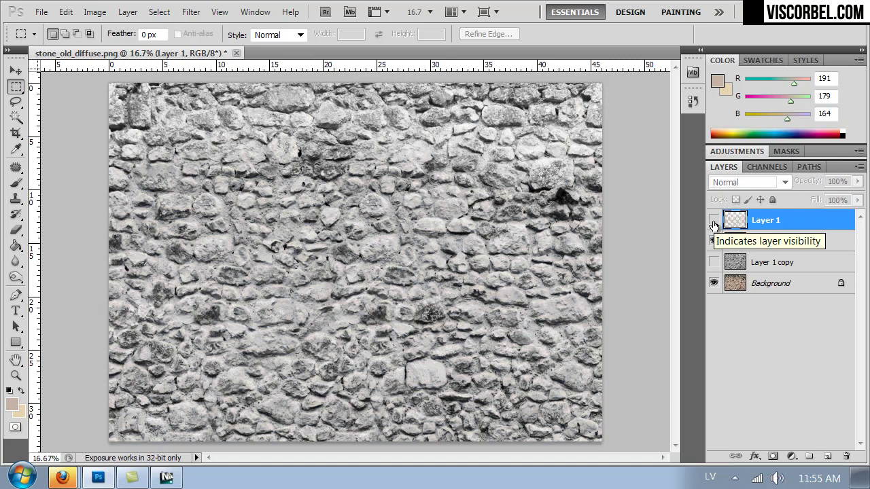
{"action": "left_click", "coordinate": [714, 222]}
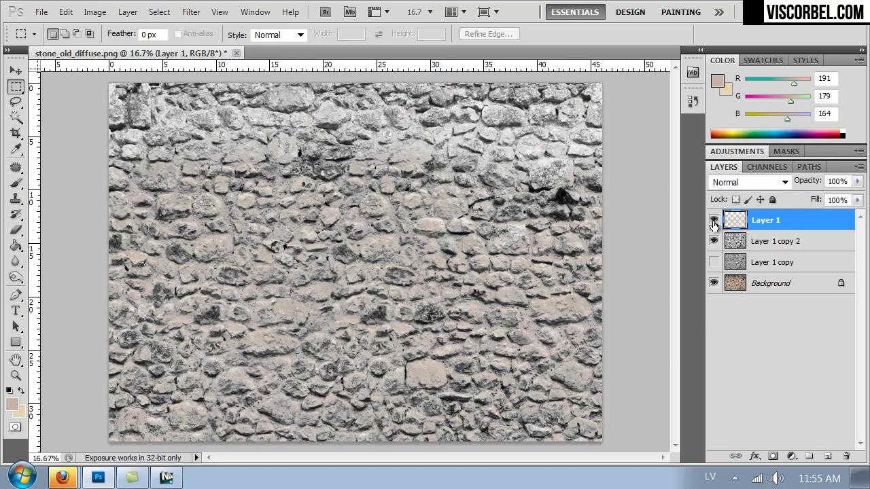
{"action": "left_click", "coordinate": [714, 222]}
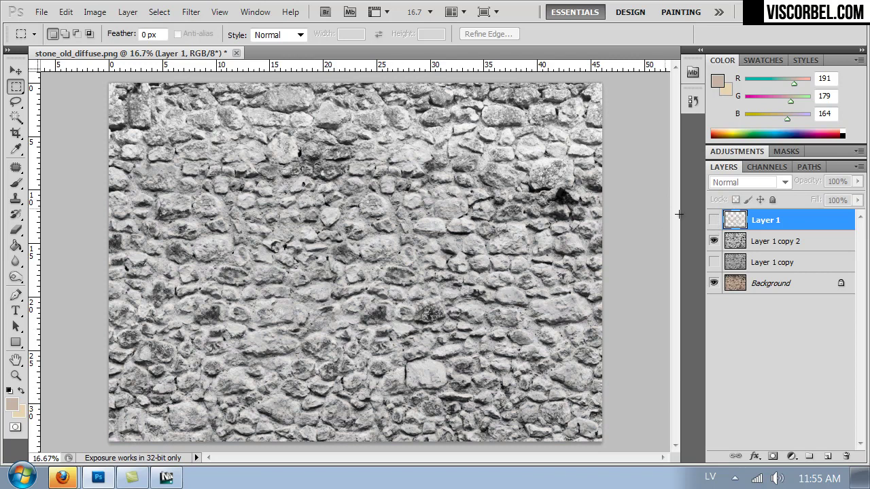
- Duplicate Layer 1 copy 2 and apply a High Pass filter with a larger radius to the duplicate to even out its tones
{"action": "left_click", "coordinate": [749, 242]}
{"action": "key", "text": "ctrl+j"}
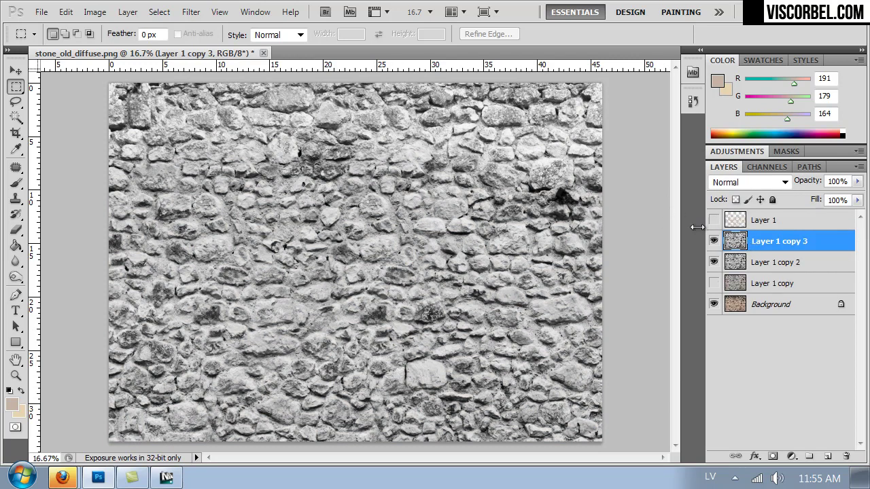
{"action": "left_click", "coordinate": [191, 11]}
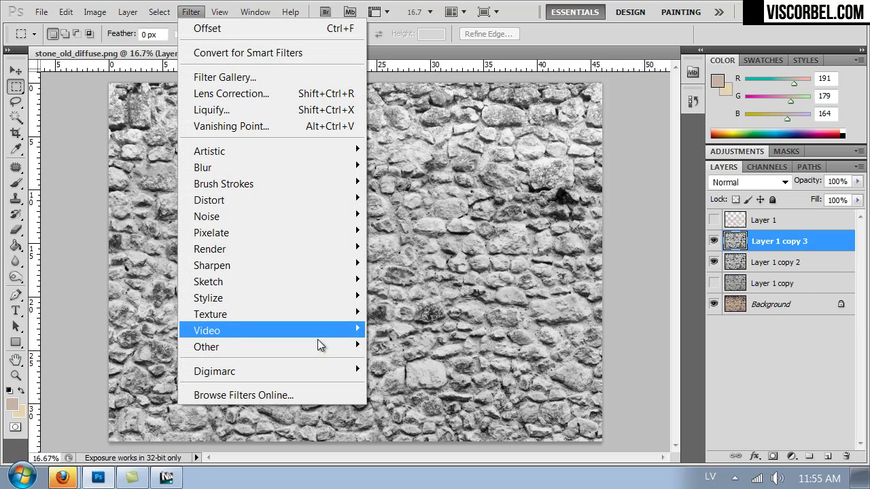
{"action": "mouse_move", "coordinate": [319, 348]}
{"action": "left_click", "coordinate": [403, 363]}
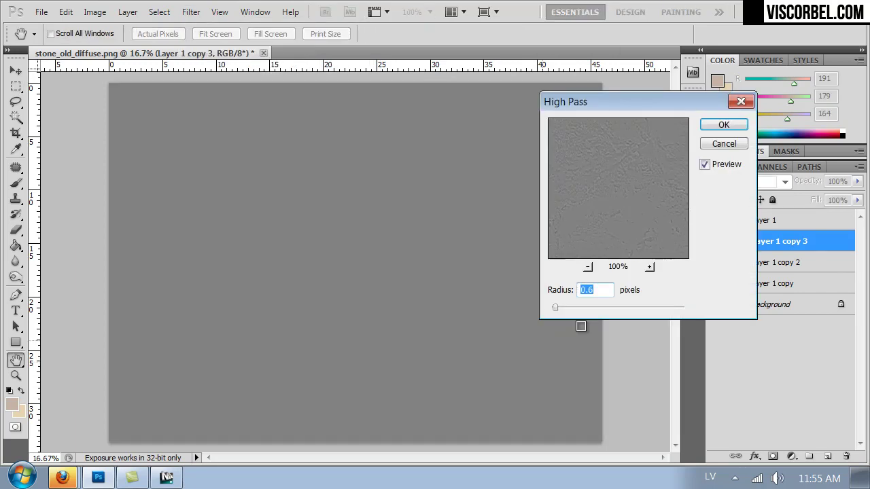
{"action": "left_click_drag", "start_coordinate": [578, 309], "coordinate": [626, 307]}
{"action": "left_click", "coordinate": [734, 126]}
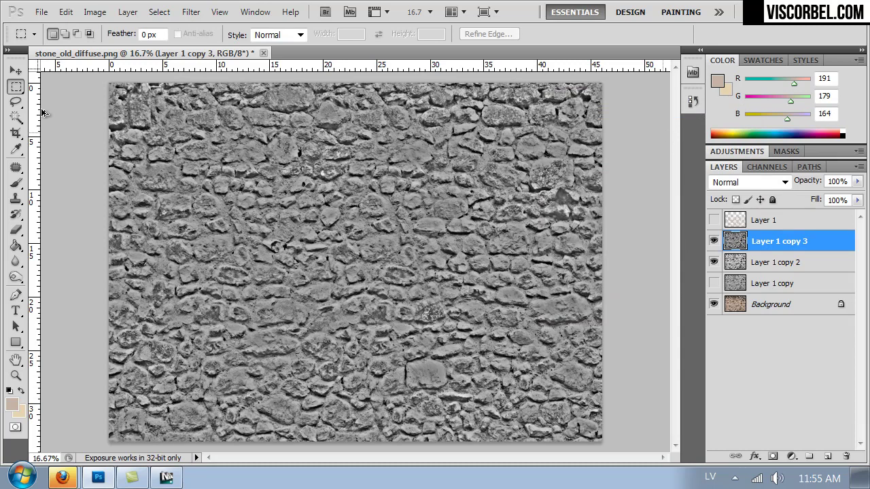
- Save the High Pass result as stone_old_disp.png in the Textures folder, in PNG format without interlacing
{"action": "key", "text": "ctrl+alt+shift+s"}
{"action": "left_click", "coordinate": [573, 308]}
{"action": "key", "text": "ctrl+shift+s"}
{"action": "left_click", "coordinate": [254, 333]}
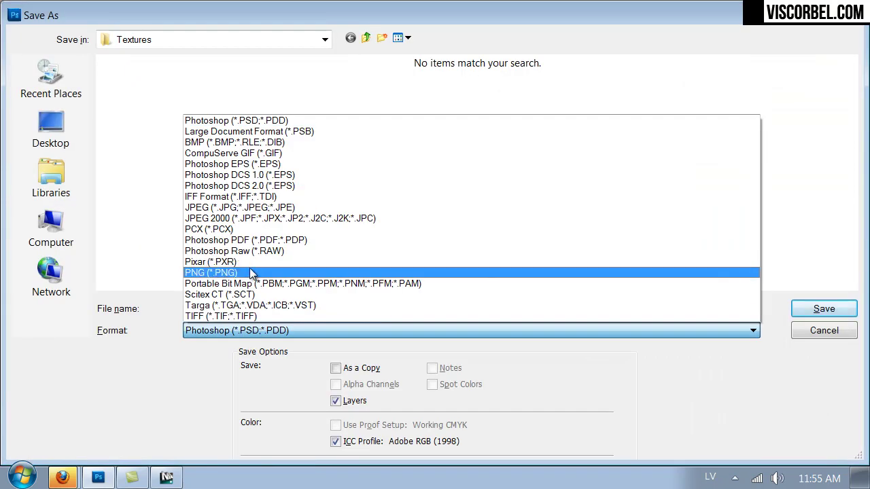
{"action": "left_click", "coordinate": [250, 268]}
{"action": "left_click", "coordinate": [438, 266]}
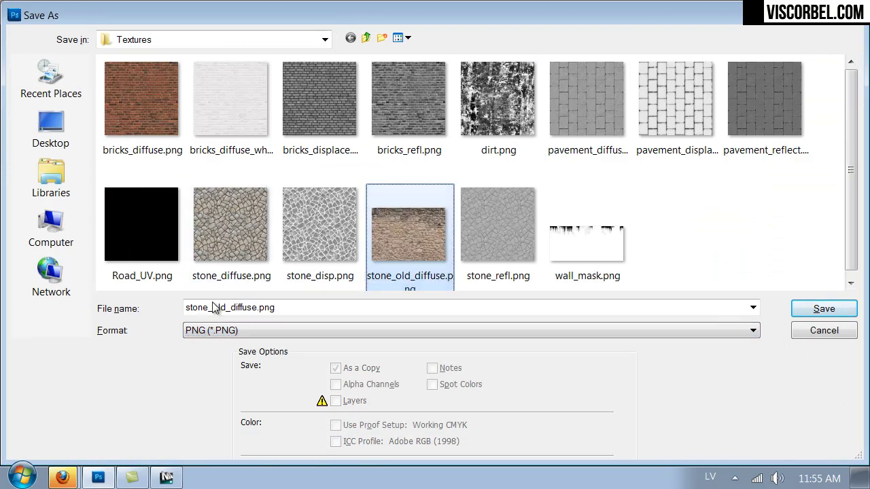
{"action": "double_click", "coordinate": [229, 307]}
{"action": "left_click_drag", "start_coordinate": [231, 308], "coordinate": [243, 310]}
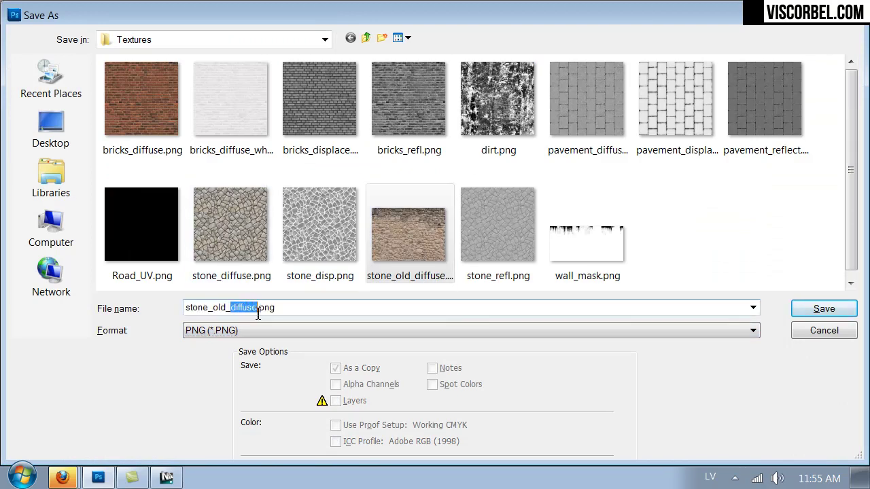
{"action": "type", "text": "disp"}
{"action": "key", "text": "Return"}
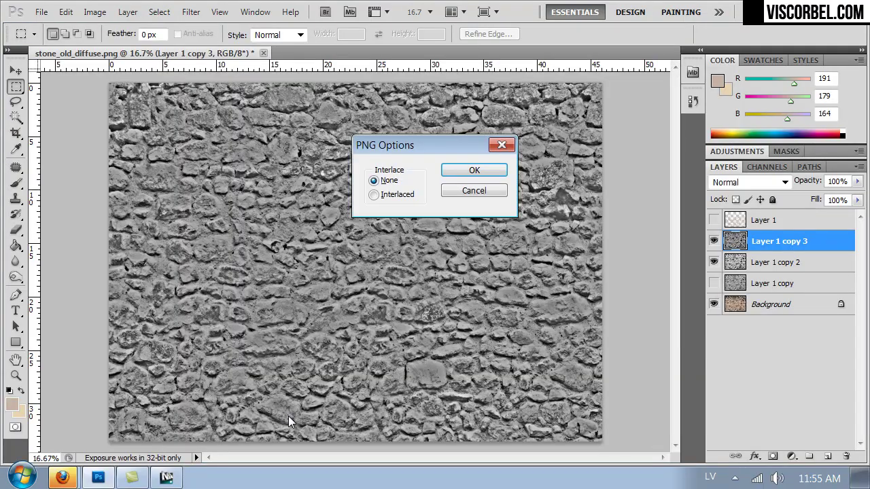
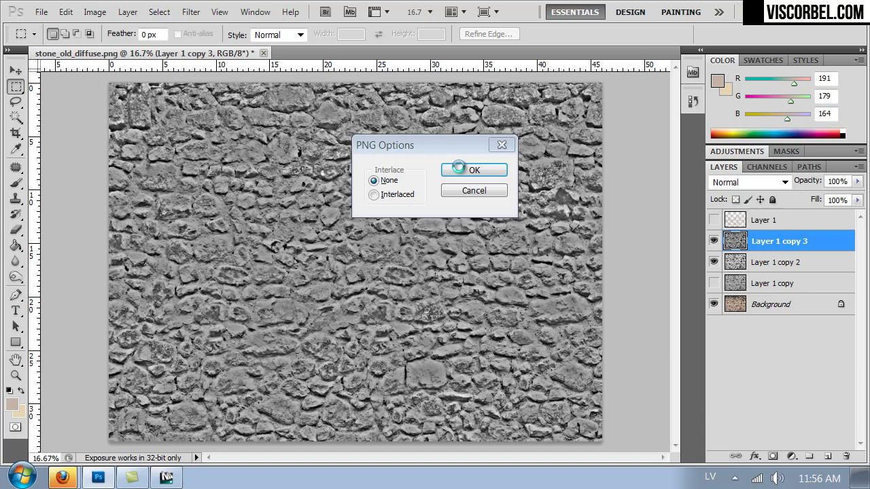
{"action": "left_click", "coordinate": [459, 168]}
- Switch to 3ds Max, return to the Stone_old material's basic parameters in the Material Editor and copy its diffuse map
{"action": "left_click", "coordinate": [166, 478]}
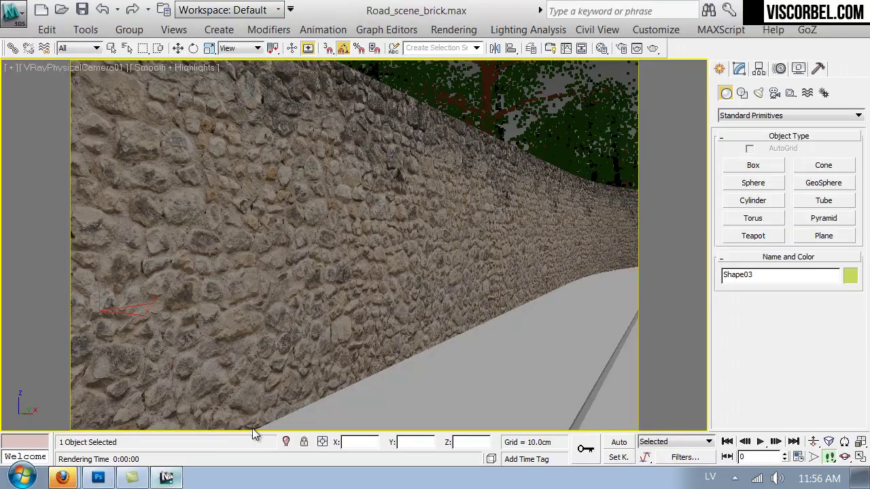
{"action": "key", "text": "m"}
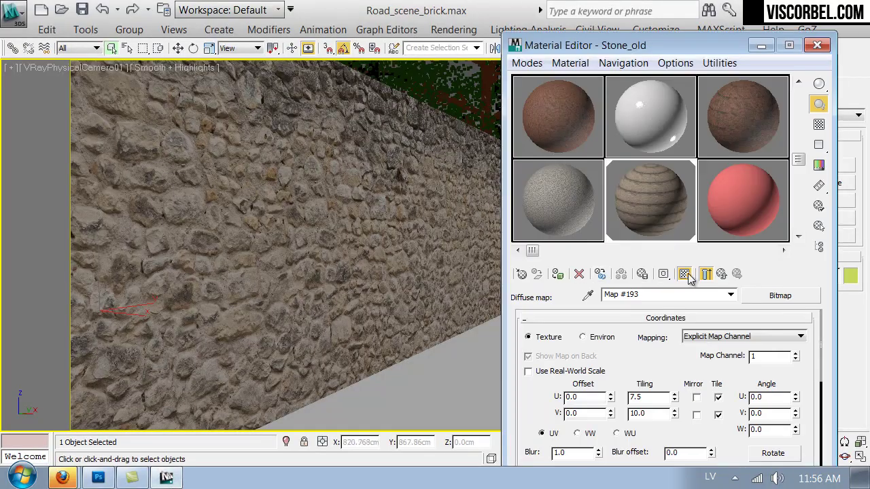
{"action": "left_click", "coordinate": [722, 274]}
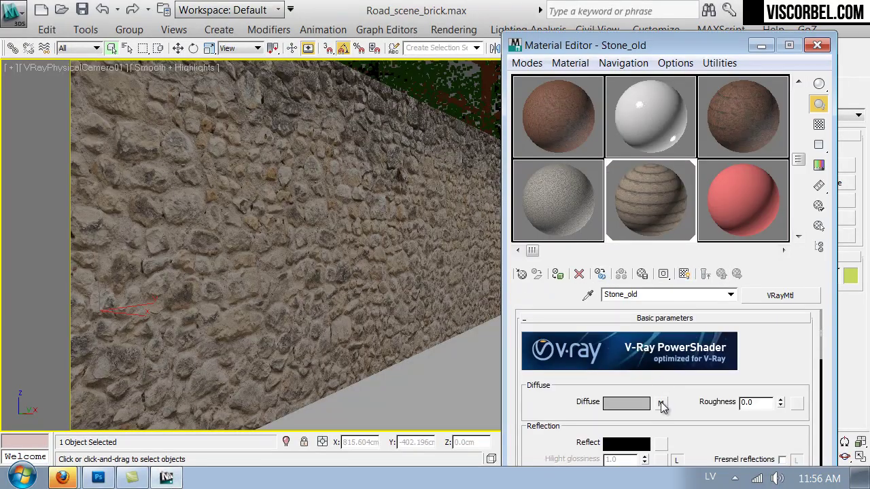
{"action": "right_click", "coordinate": [660, 403]}
{"action": "left_click", "coordinate": [707, 289]}
- Paste the copied diffuse map as an independent copy into Stone_old's Displace slot and open it for editing
{"action": "scroll", "coordinate": [693, 404], "scroll_direction": "down", "scroll_amount": 10}
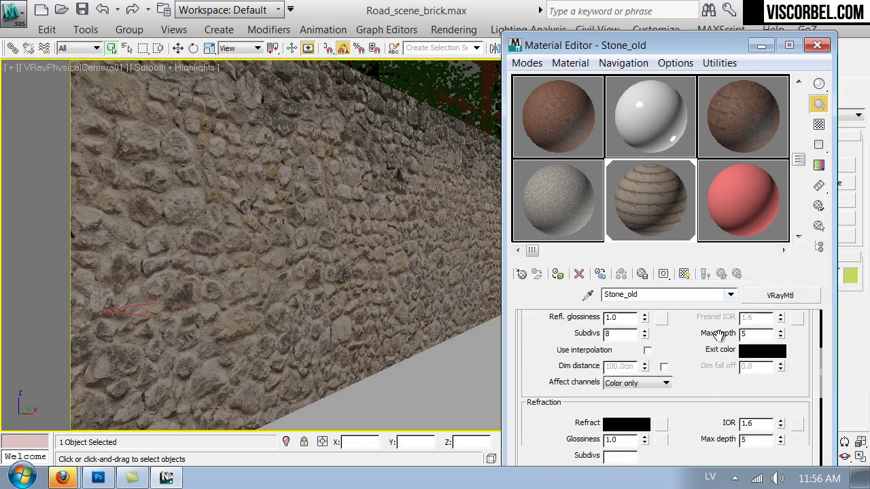
{"action": "scroll", "coordinate": [641, 416], "scroll_direction": "down", "scroll_amount": 5}
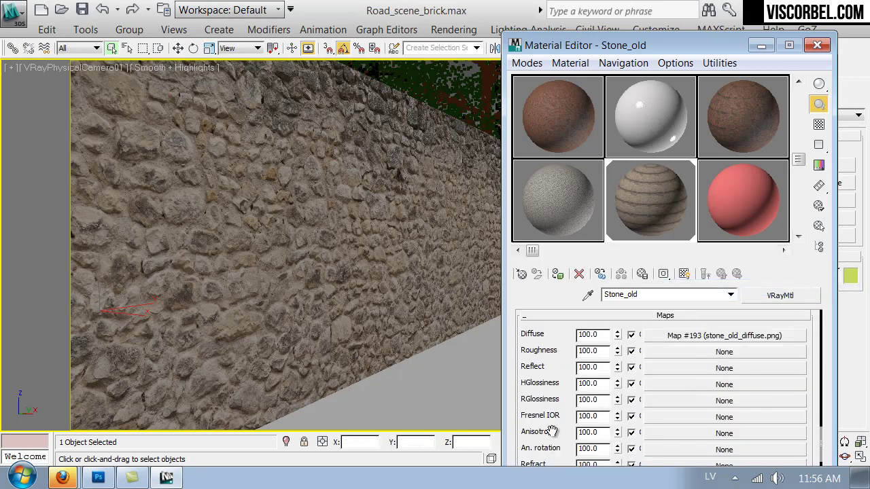
{"action": "scroll", "coordinate": [632, 442], "scroll_direction": "down", "scroll_amount": 3}
{"action": "right_click", "coordinate": [696, 426]}
{"action": "left_click", "coordinate": [707, 433]}
{"action": "left_click", "coordinate": [698, 423]}
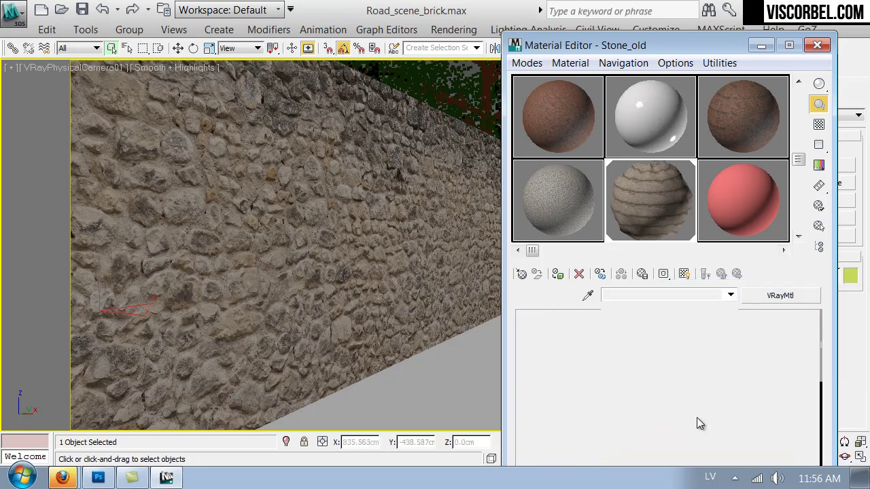
- Replace the displacement map's bitmap with stone_old_displ.png from the Textures folder
{"action": "left_click", "coordinate": [592, 395]}
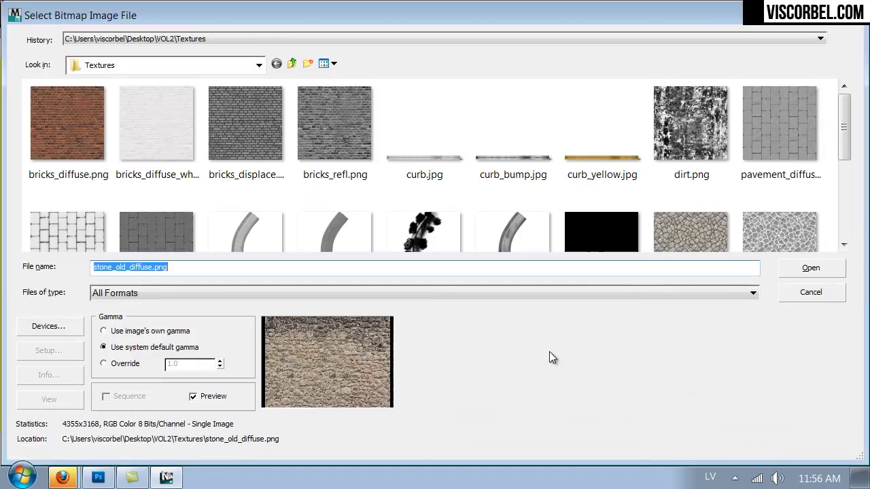
{"action": "left_click", "coordinate": [260, 171]}
{"action": "scroll", "coordinate": [284, 178], "scroll_direction": "down", "scroll_amount": 3}
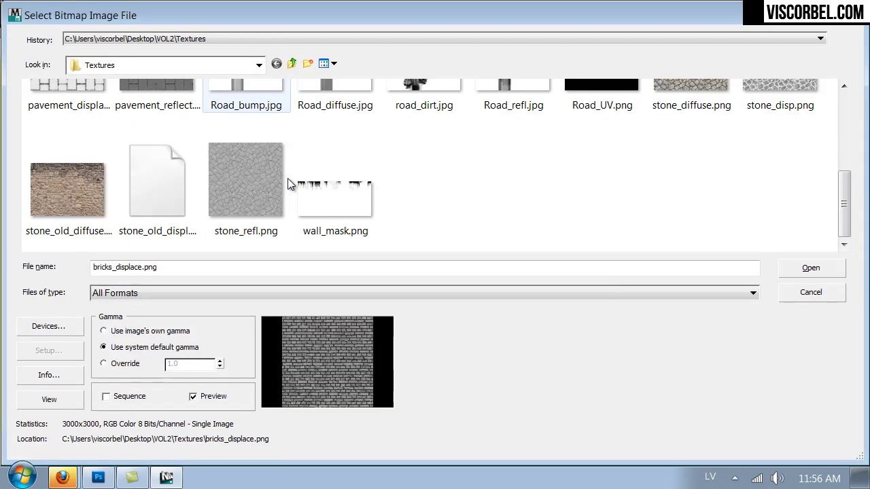
{"action": "double_click", "coordinate": [150, 193]}
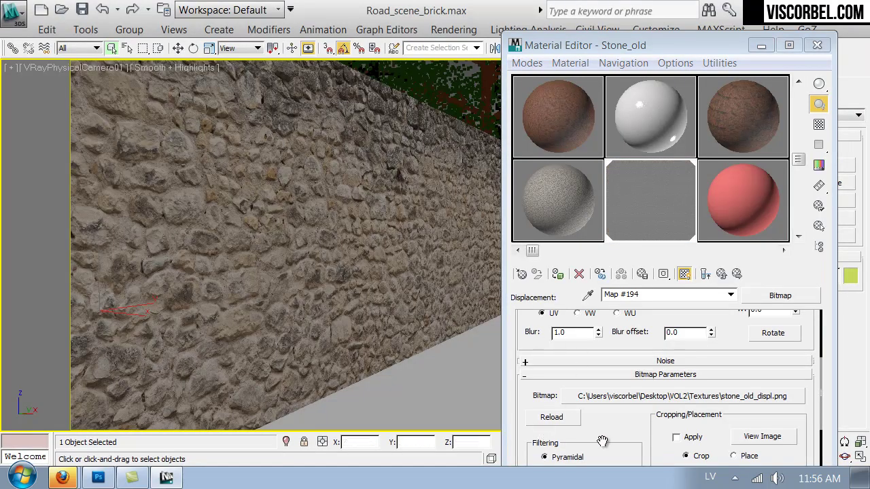
- Set the displacement map's blur to 0.4 and return to the Stone_old material
{"action": "left_click_drag", "start_coordinate": [600, 441], "coordinate": [604, 334]}
{"action": "scroll", "coordinate": [559, 408], "scroll_direction": "up", "scroll_amount": 5}
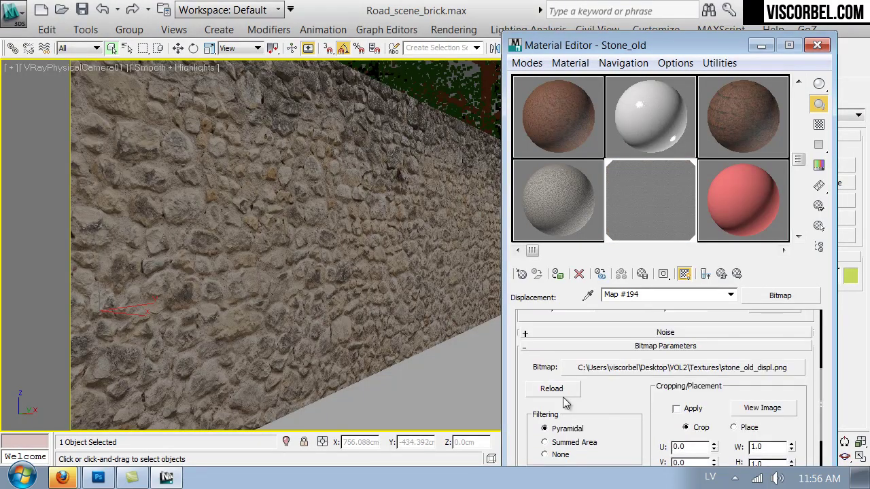
{"action": "left_click_drag", "start_coordinate": [564, 367], "coordinate": [484, 365]}
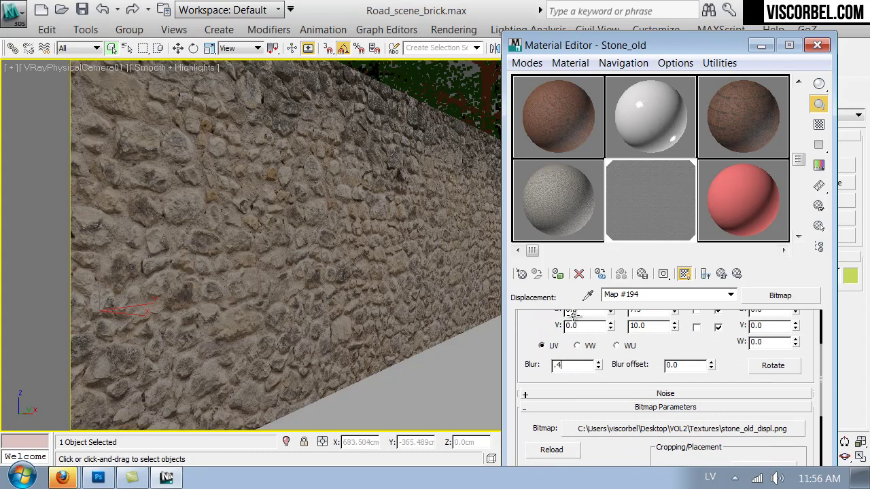
{"action": "left_click", "coordinate": [720, 273]}
- Set the blur of Stone_old's diffuse map to 0.5 and return to the parent material
{"action": "scroll", "coordinate": [549, 338], "scroll_direction": "up", "scroll_amount": 5}
{"action": "left_click", "coordinate": [676, 398]}
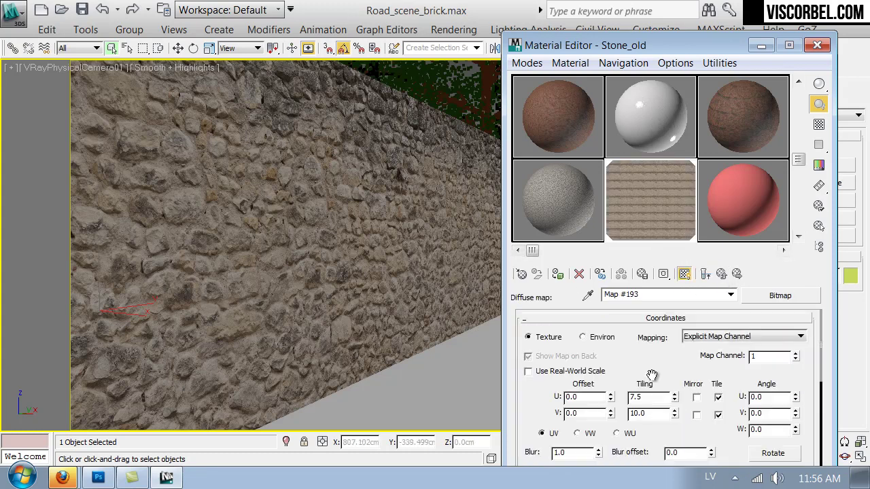
{"action": "scroll", "coordinate": [596, 357], "scroll_direction": "down", "scroll_amount": 5}
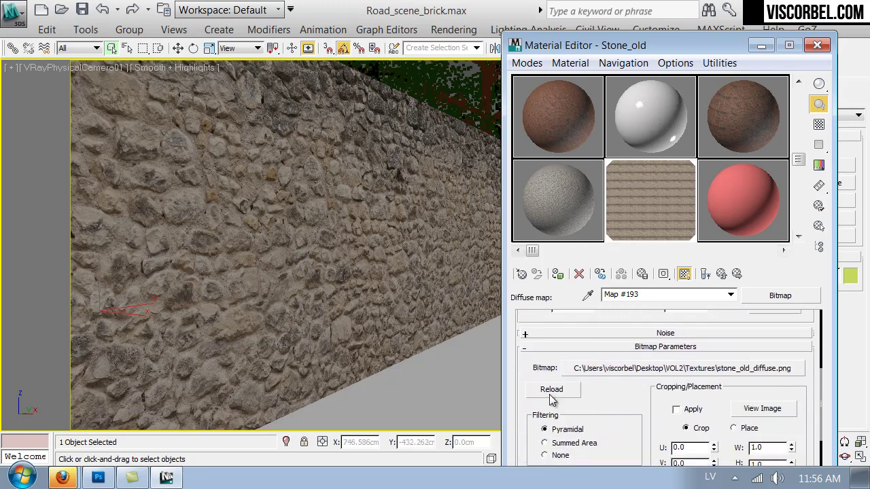
{"action": "scroll", "coordinate": [551, 402], "scroll_direction": "down", "scroll_amount": 1}
{"action": "scroll", "coordinate": [549, 410], "scroll_direction": "up", "scroll_amount": 2}
{"action": "left_click", "coordinate": [582, 347]}
{"action": "double_click", "coordinate": [582, 346]}
{"action": "type", "text": "0.5"}
{"action": "key", "text": "Return"}
{"action": "left_click", "coordinate": [722, 274]}
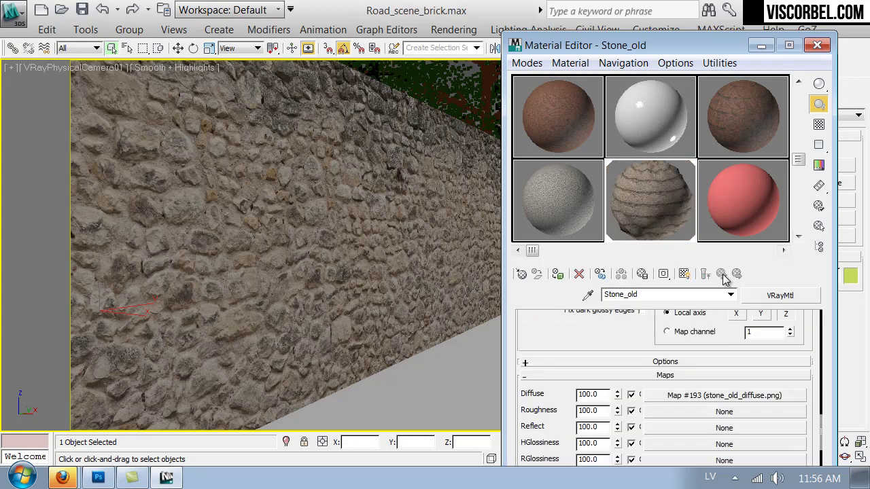
- Set Stone_old's Displace amount to 2.0 and close the Material Editor
{"action": "scroll", "coordinate": [556, 411], "scroll_direction": "down", "scroll_amount": 5}
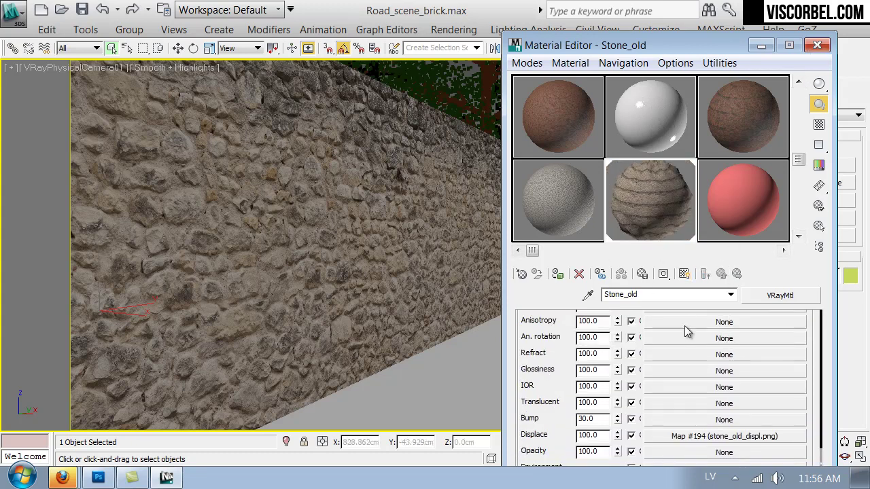
{"action": "double_click", "coordinate": [590, 400]}
{"action": "type", "text": "2.0"}
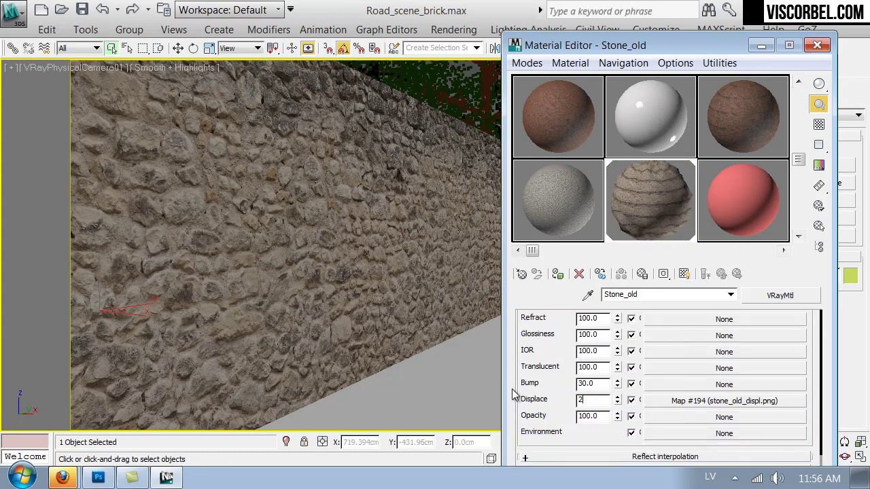
{"action": "key", "text": "Return"}
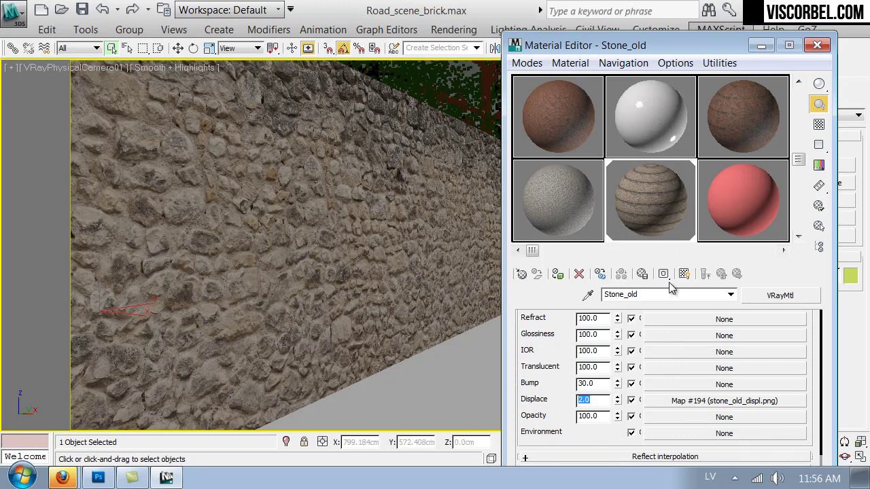
{"action": "left_click", "coordinate": [816, 45]}
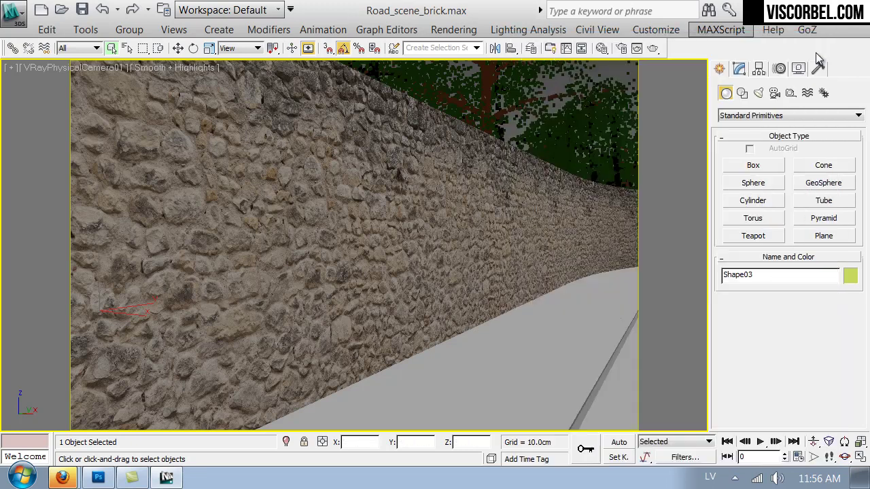
- Check the V-Ray Render Setup and start a test render of the displaced stone wall
{"action": "left_click", "coordinate": [620, 50]}
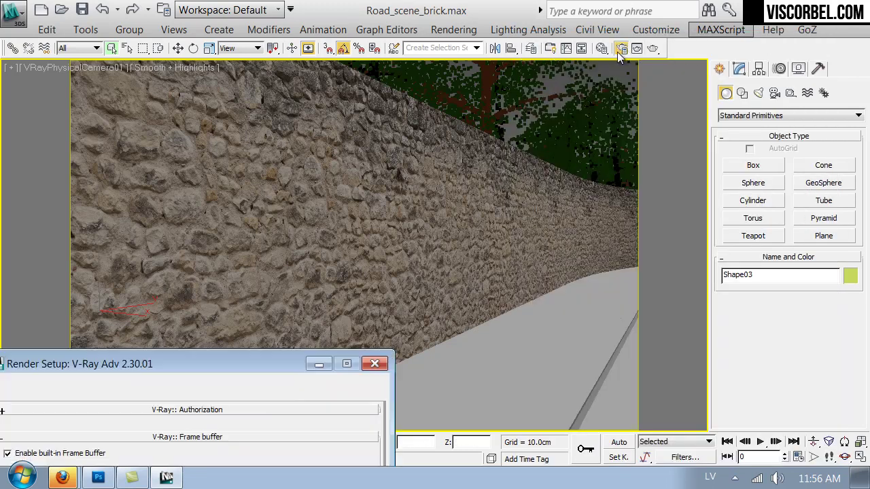
{"action": "left_click_drag", "start_coordinate": [235, 361], "coordinate": [525, 219]}
{"action": "left_click", "coordinate": [721, 207]}
{"action": "left_click", "coordinate": [651, 49]}
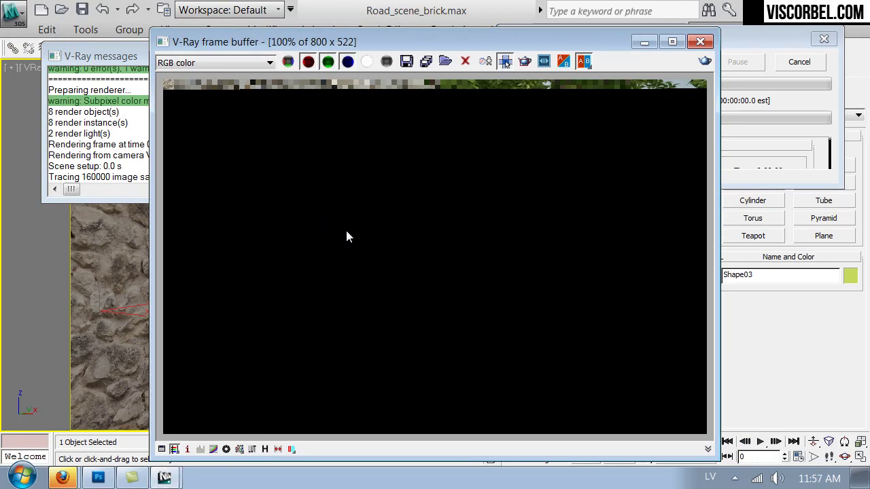
- Examine the wall's displacement as the frame renders, stop the render and close the V-Ray frame buffer
{"action": "left_click", "coordinate": [750, 156]}
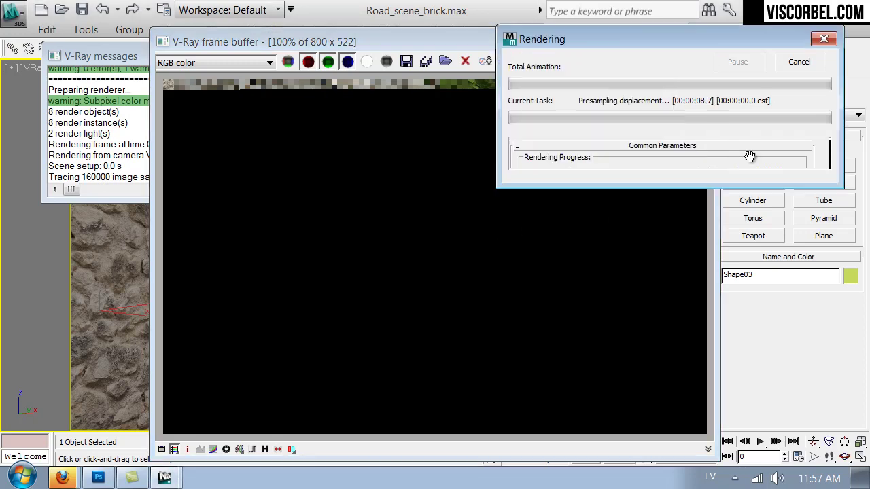
{"action": "left_click", "coordinate": [462, 273]}
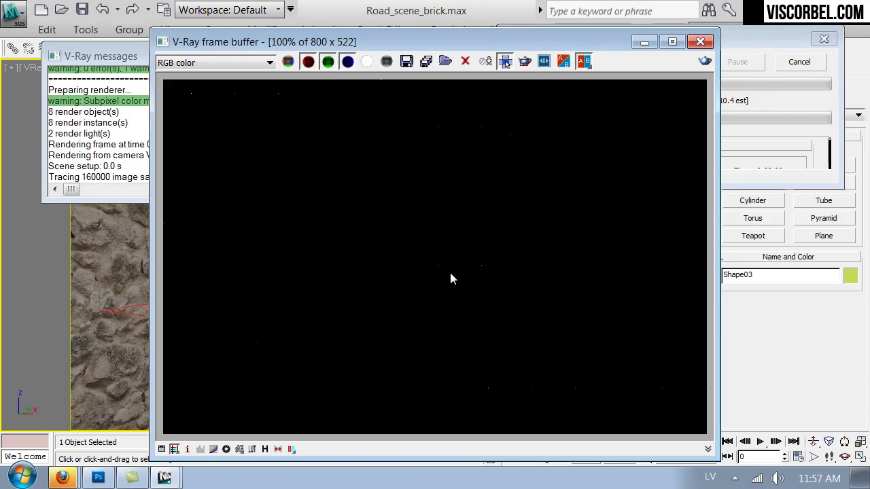
{"action": "scroll", "coordinate": [450, 273], "scroll_direction": "down", "scroll_amount": 2}
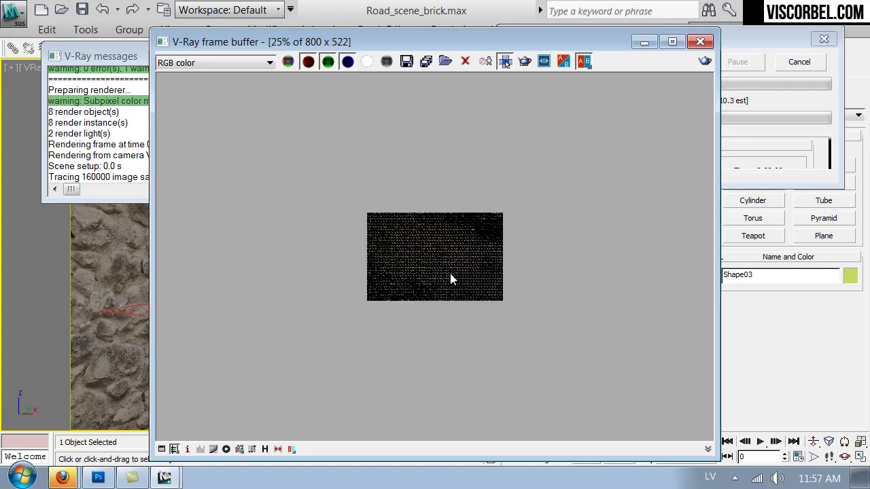
{"action": "scroll", "coordinate": [434, 252], "scroll_direction": "up", "scroll_amount": 2}
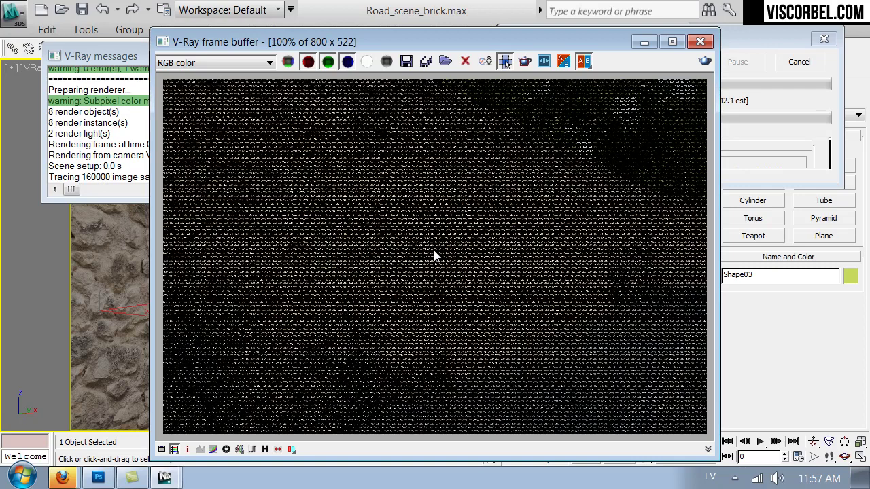
{"action": "scroll", "coordinate": [434, 256], "scroll_direction": "down", "scroll_amount": 1}
{"action": "scroll", "coordinate": [435, 256], "scroll_direction": "up", "scroll_amount": 1}
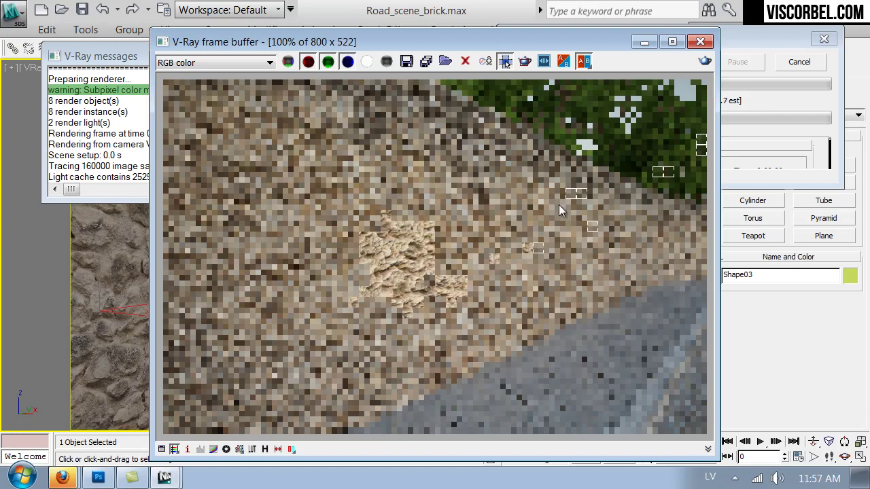
{"action": "left_click", "coordinate": [799, 62]}
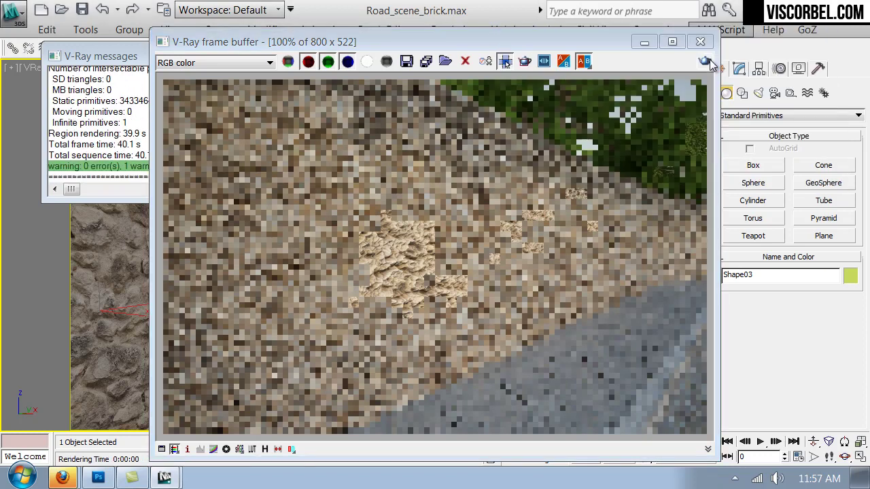
{"action": "left_click", "coordinate": [694, 40]}
- Reopen the Material Editor and set Stone_old's Displace amount to 1
{"action": "key", "text": "m"}
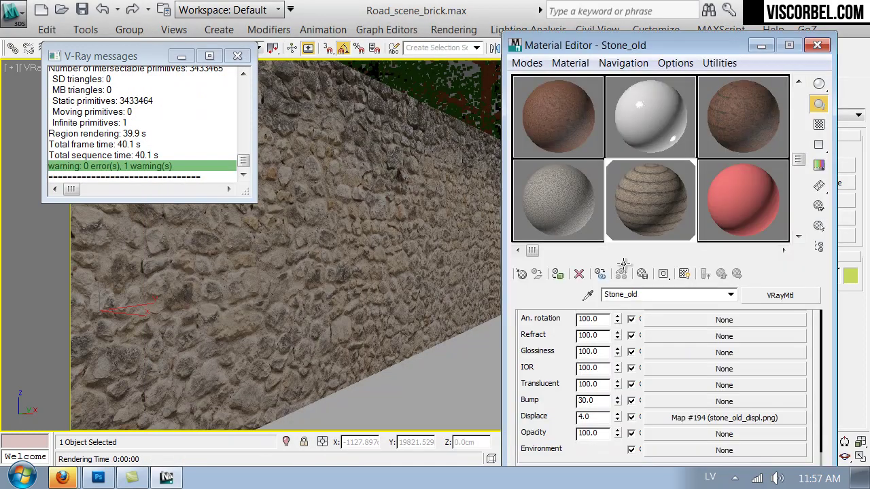
{"action": "left_click_drag", "start_coordinate": [590, 416], "coordinate": [473, 412]}
{"action": "type", "text": "1"}
- Switch to Photoshop and apply a Median filter with a 13-pixel radius to Layer 1 copy 3
{"action": "left_click", "coordinate": [100, 479]}
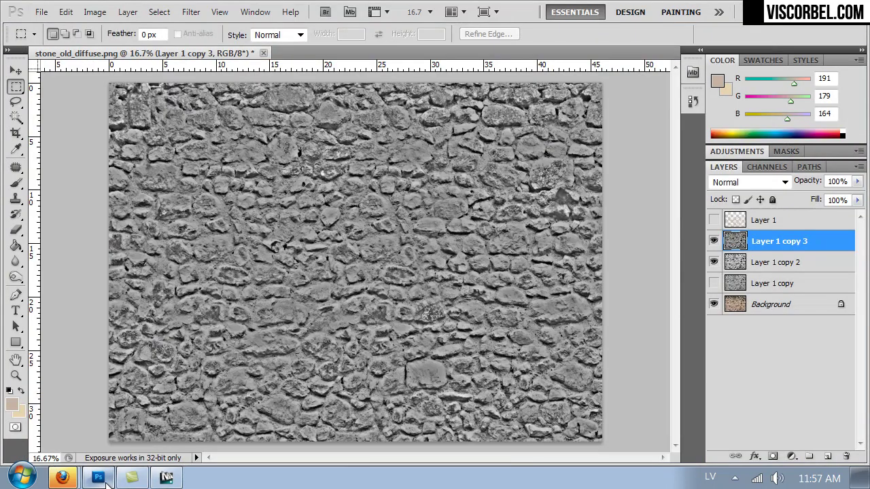
{"action": "left_click", "coordinate": [191, 11]}
{"action": "mouse_move", "coordinate": [309, 214]}
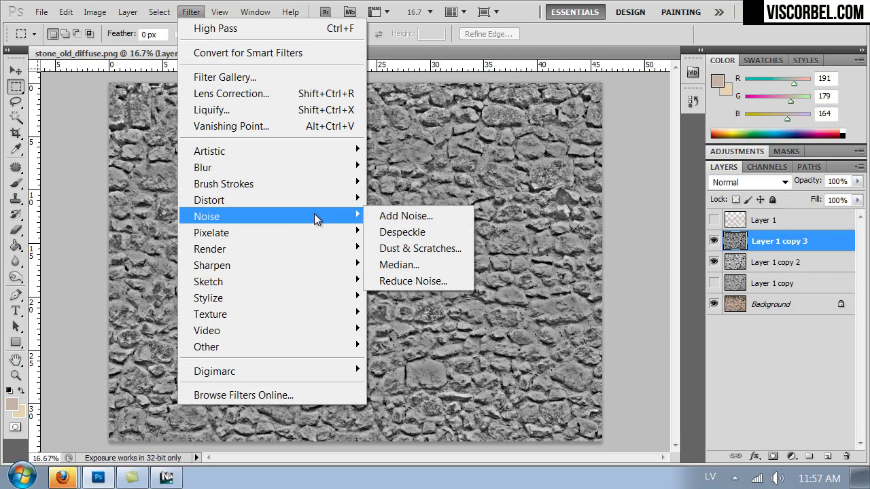
{"action": "left_click", "coordinate": [414, 263]}
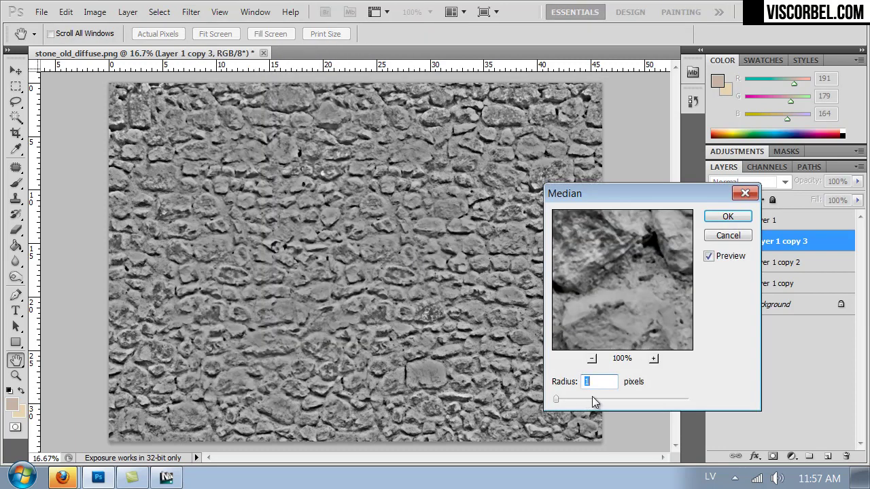
{"action": "mouse_move", "coordinate": [559, 397]}
{"action": "left_mouse_down"}
{"action": "mouse_move", "coordinate": [573, 399]}
{"action": "mouse_move", "coordinate": [566, 397]}
{"action": "left_mouse_up"}
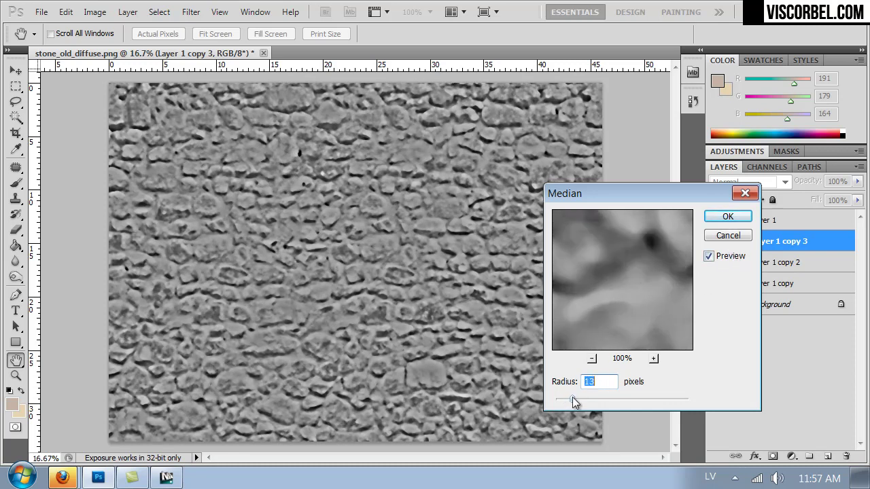
{"action": "left_click", "coordinate": [726, 218]}
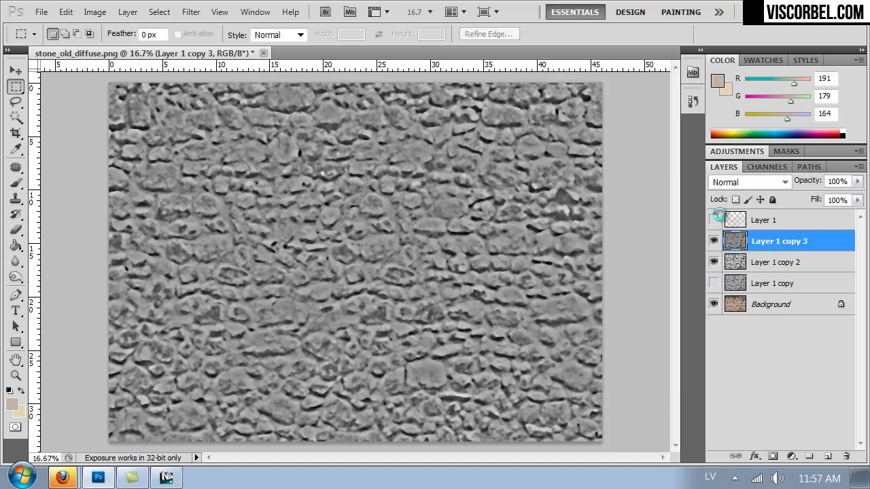
- Copy the whole Median-filtered image, undo the filter on Layer 1 copy 3 and paste the copy as a new layer above it
{"action": "key", "text": "ctrl+a"}
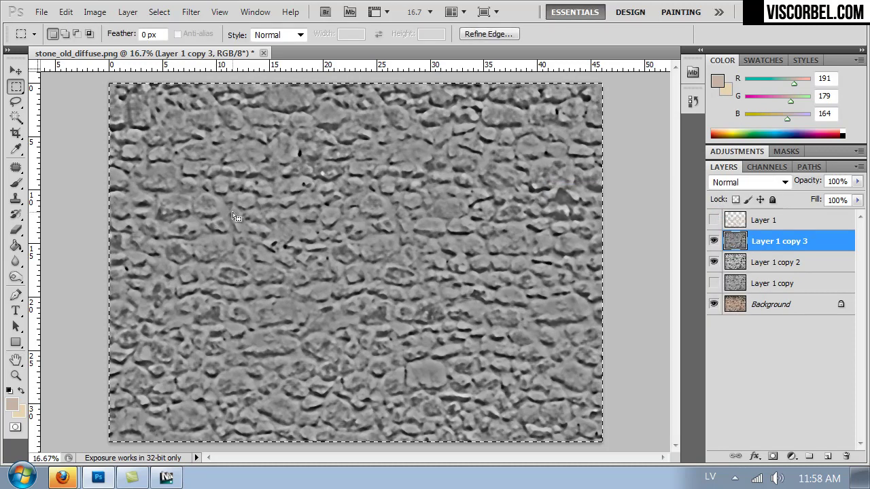
{"action": "key", "text": "ctrl+alt+z"}
{"action": "key", "text": "ctrl+alt+z"}
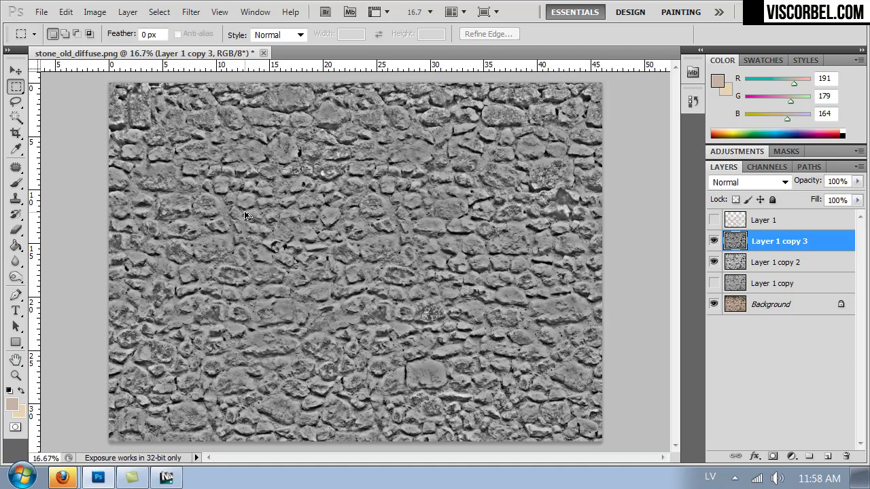
{"action": "left_click", "coordinate": [712, 242]}
{"action": "left_click", "coordinate": [713, 242]}
{"action": "key", "text": "ctrl+shift+alt+e"}
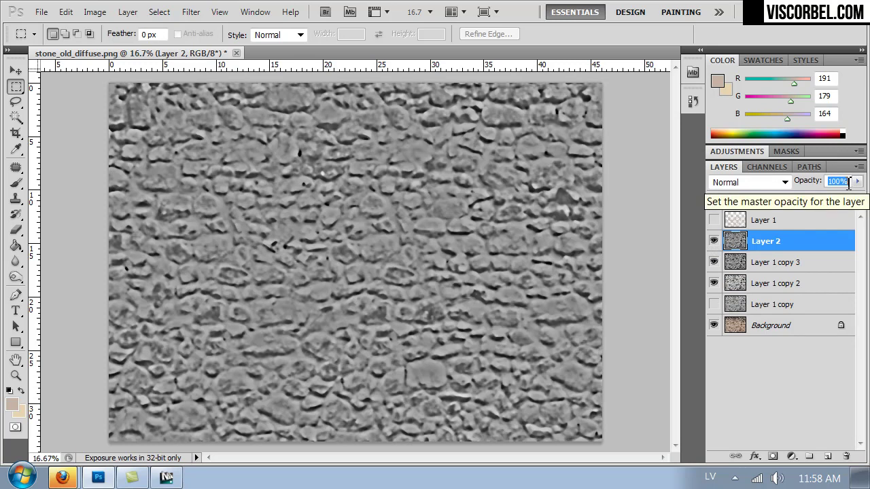
- Set Layer 2's opacity to 50% and merge it down into Layer 1 copy 3
{"action": "type", "text": "50"}
{"action": "key", "text": "Return"}
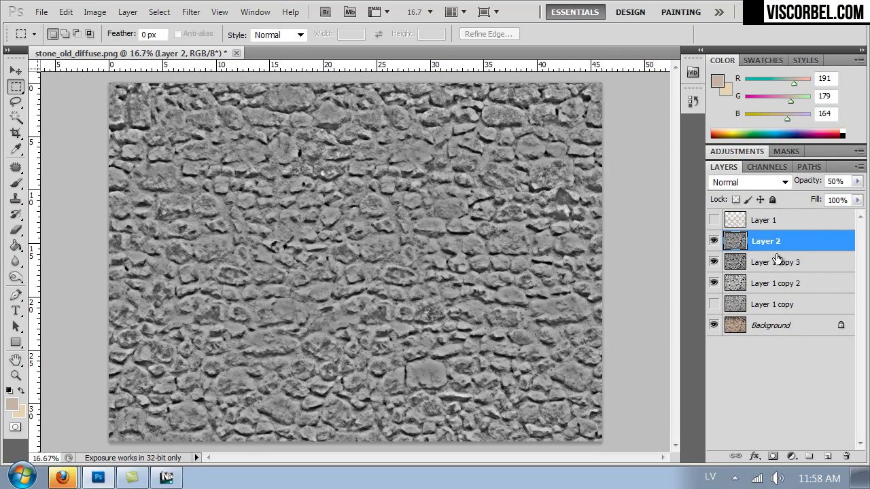
{"action": "key", "text": "Delete"}
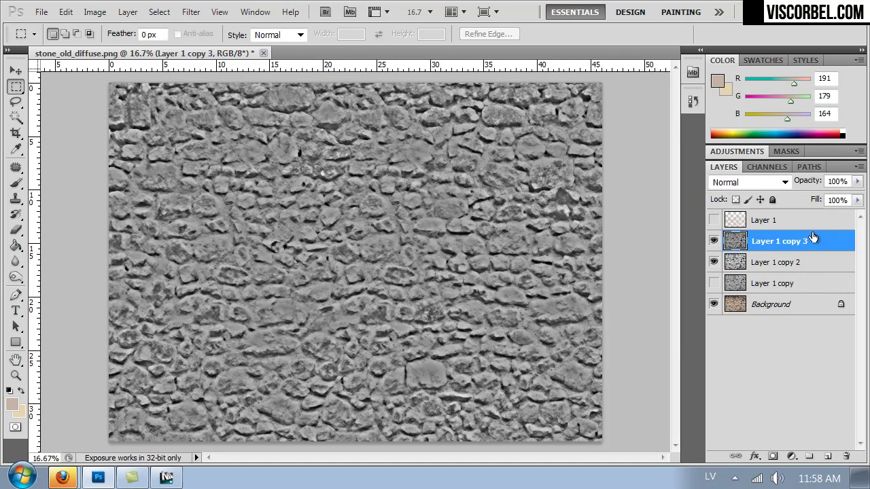
- Lower Layer 1 copy 3's opacity to 76% and check the blended stone detail at full size
{"action": "left_click_drag", "start_coordinate": [857, 181], "coordinate": [840, 196]}
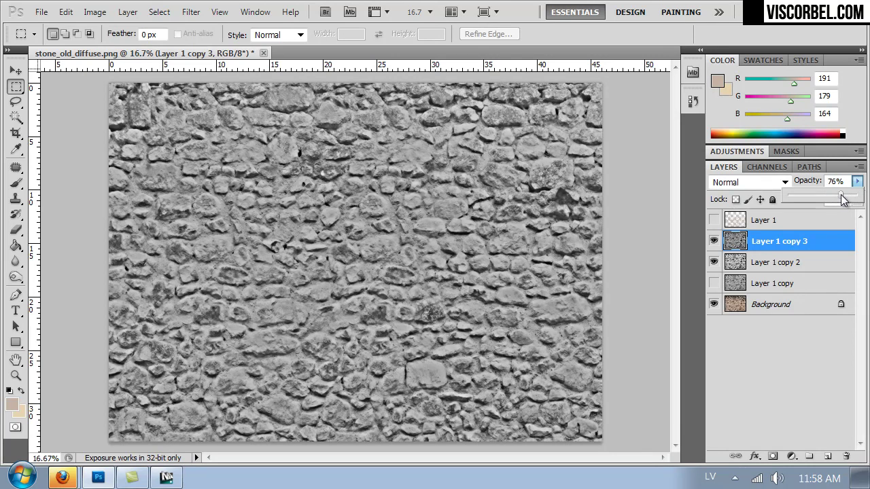
{"action": "left_click", "coordinate": [666, 190]}
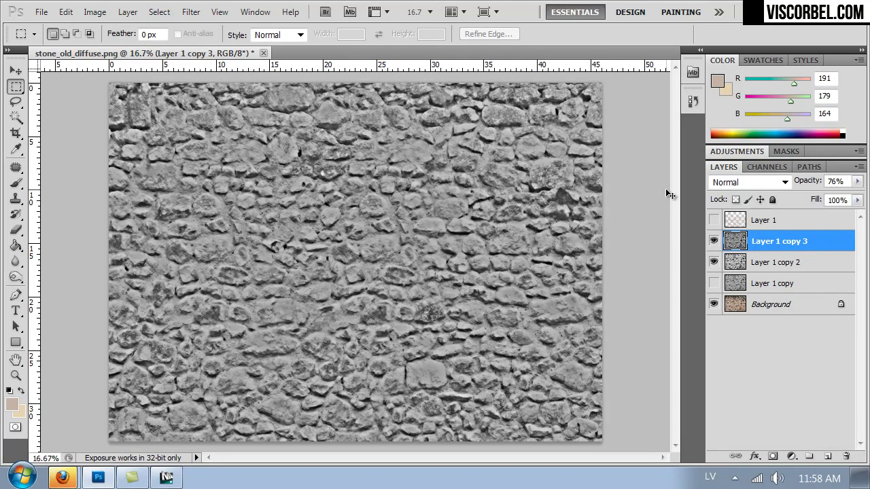
{"action": "key", "text": "ctrl+1"}
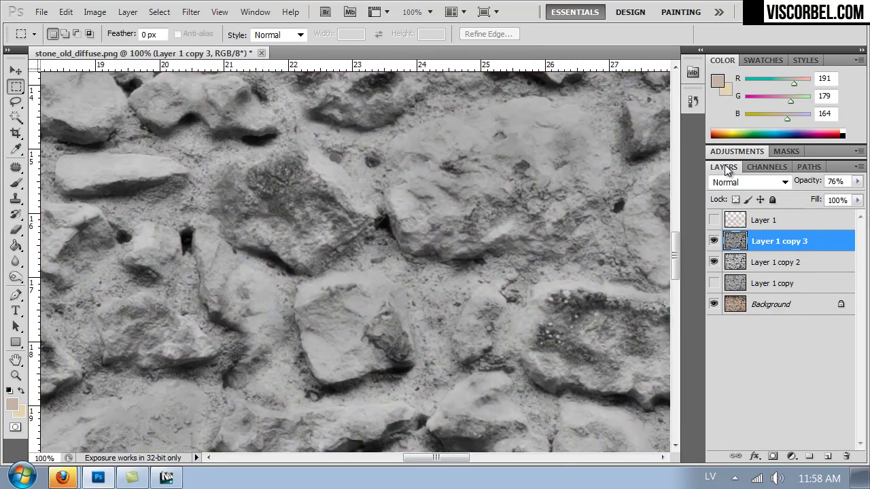
{"action": "key", "text": "ctrl+minus"}
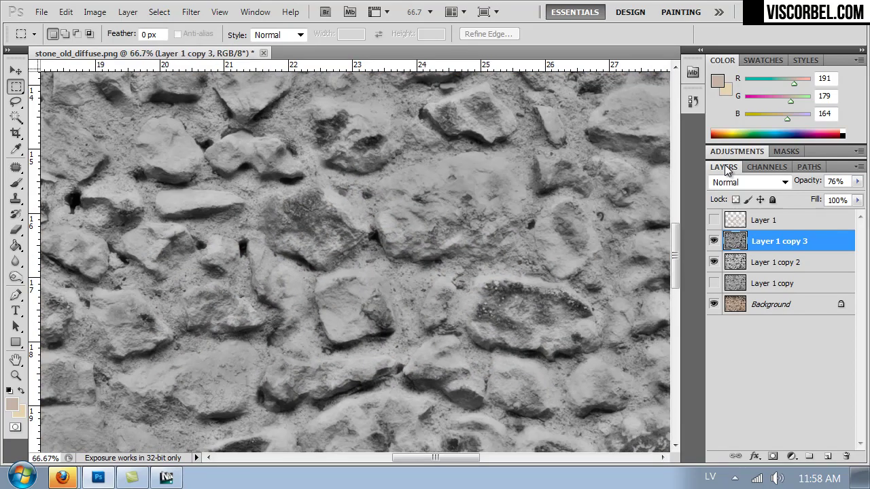
{"action": "key", "text": "ctrl+minus"}
{"action": "key", "text": "ctrl+minus"}
{"action": "key", "text": "ctrl+minus"}
{"action": "key", "text": "ctrl+minus"}
{"action": "key", "text": "ctrl+minus"}
{"action": "key", "text": "ctrl+plus"}
- Save the image in PNG format over the existing stone_old_displ.png with no interlacing
{"action": "key", "text": "ctrl+shift+s"}
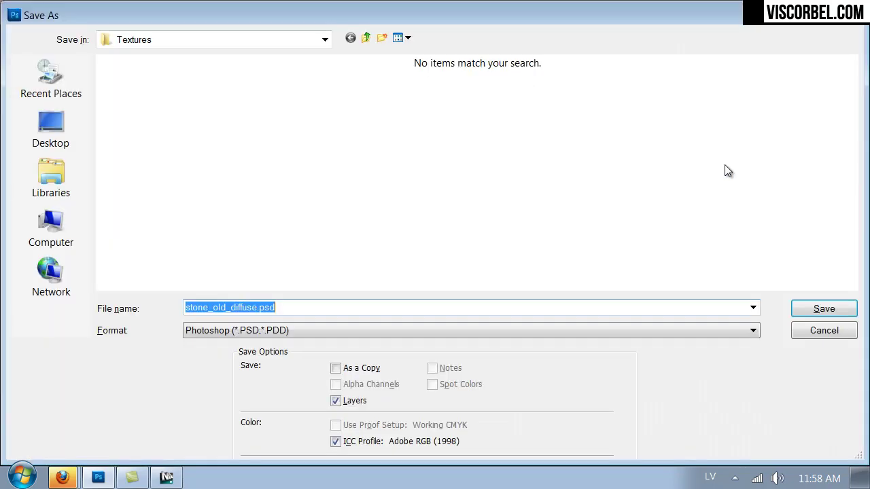
{"action": "left_click", "coordinate": [282, 333]}
{"action": "left_click", "coordinate": [292, 264]}
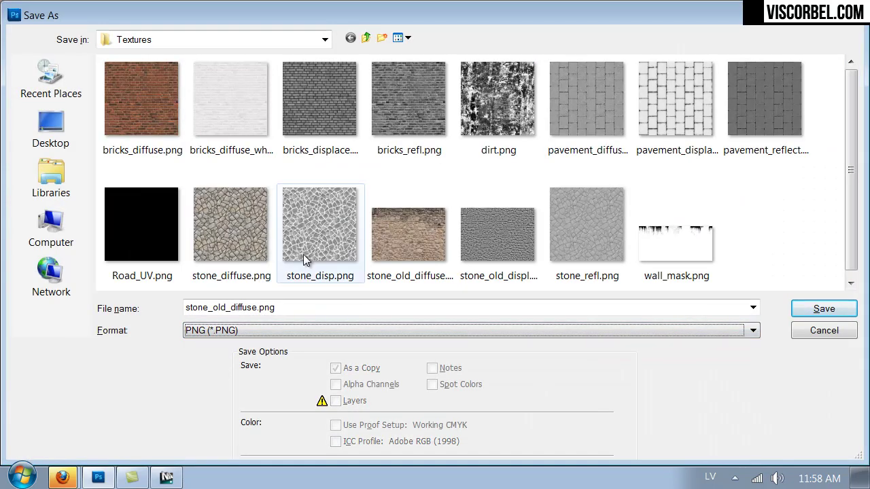
{"action": "double_click", "coordinate": [503, 236]}
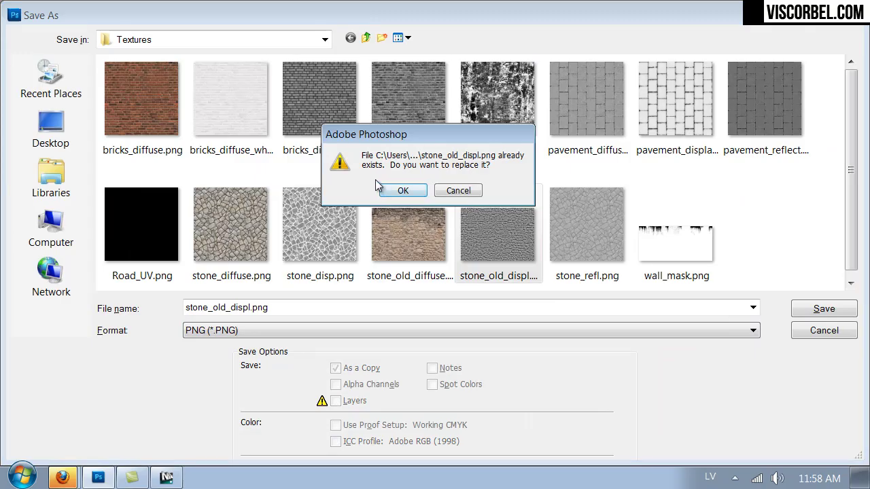
{"action": "left_click", "coordinate": [391, 187]}
{"action": "left_click", "coordinate": [473, 169]}
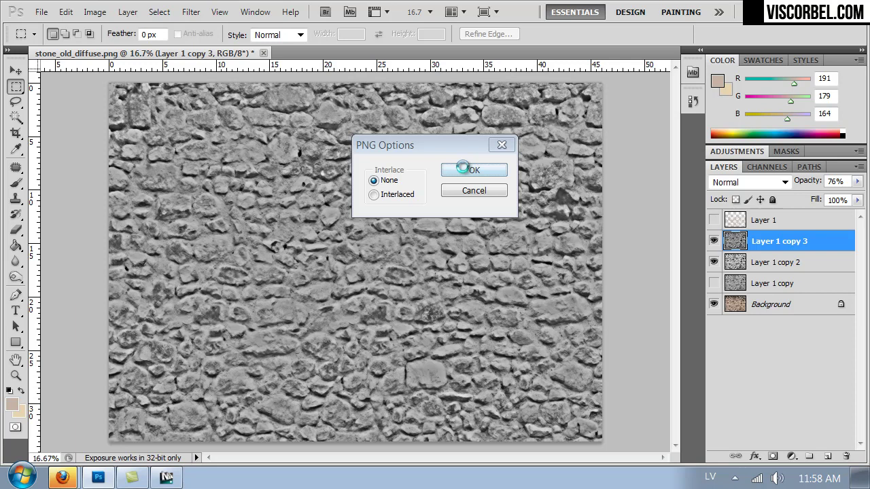
{"action": "left_click", "coordinate": [463, 168]}
- Switch to 3ds Max and test-render the stone wall, stopping the render partway
{"action": "left_click", "coordinate": [171, 480]}
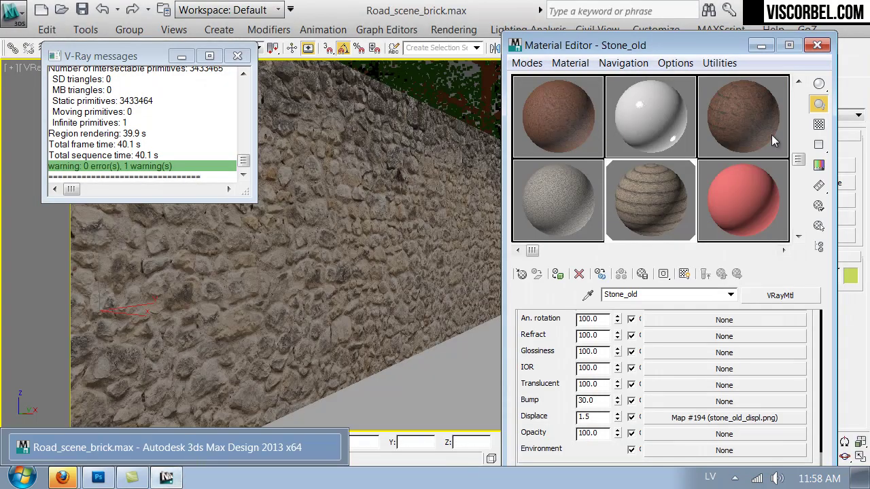
{"action": "left_click_drag", "start_coordinate": [724, 47], "coordinate": [674, 122]}
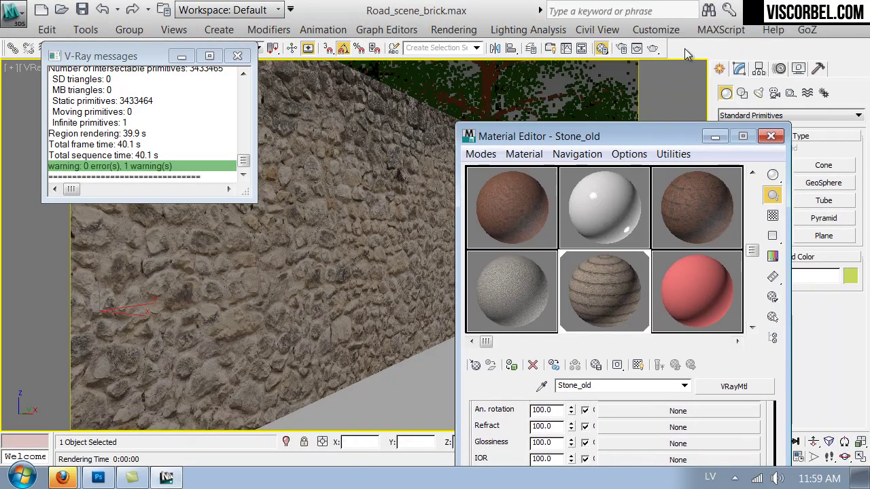
{"action": "left_click", "coordinate": [653, 48]}
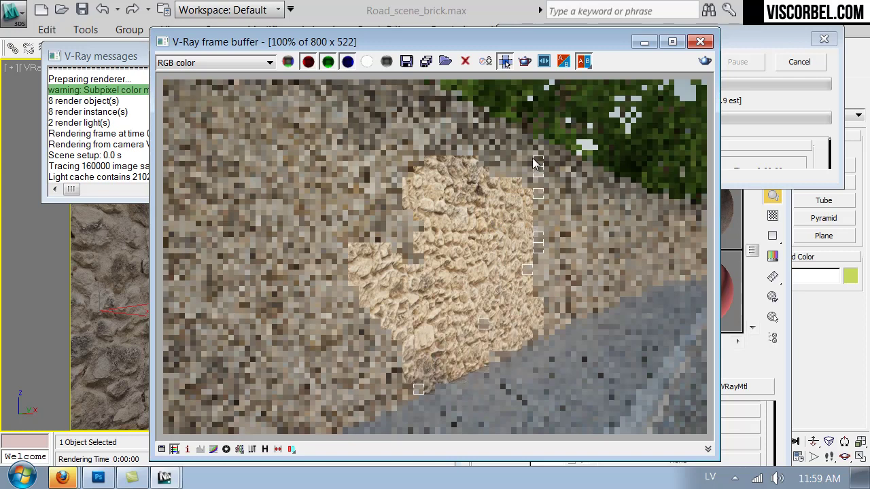
{"action": "left_click", "coordinate": [806, 62]}
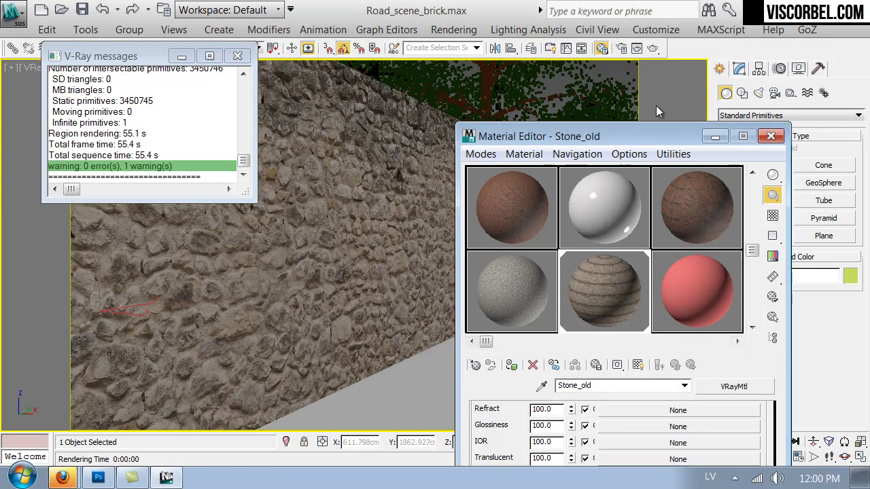
- Set Stone_old's Displace amount to 0.6 and put the Material Editor away
{"action": "left_click_drag", "start_coordinate": [638, 136], "coordinate": [628, 10]}
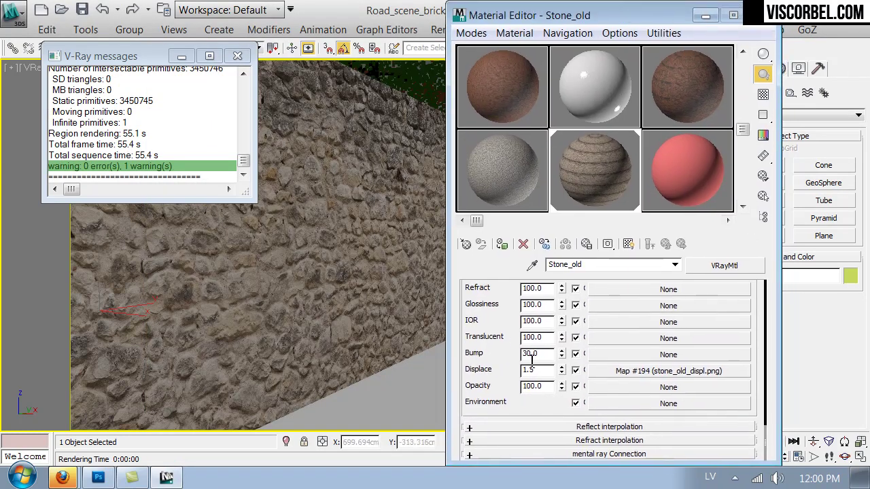
{"action": "double_click", "coordinate": [528, 370]}
{"action": "type", "text": "0.6"}
{"action": "key", "text": "Return"}
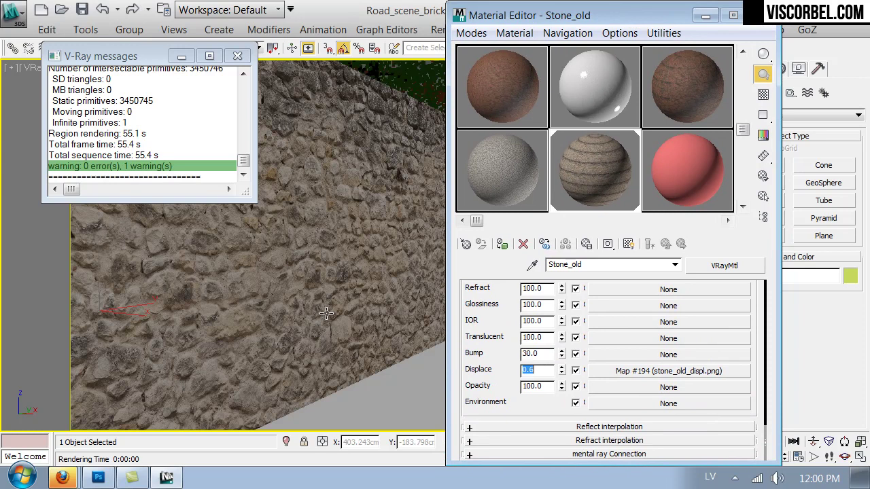
{"action": "left_click", "coordinate": [733, 15]}
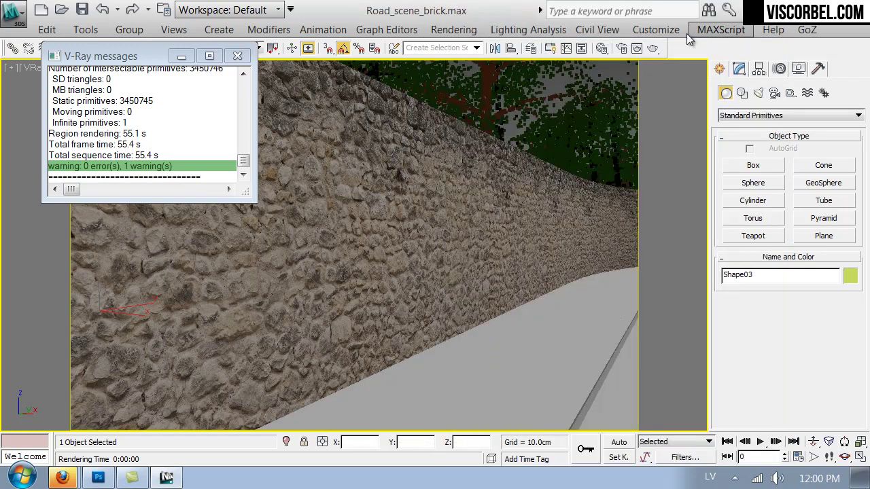
- Bring up the last V-Ray frame buffer from Render Setup and region-render a rectangular patch in the middle of the wall
{"action": "left_click", "coordinate": [634, 50]}
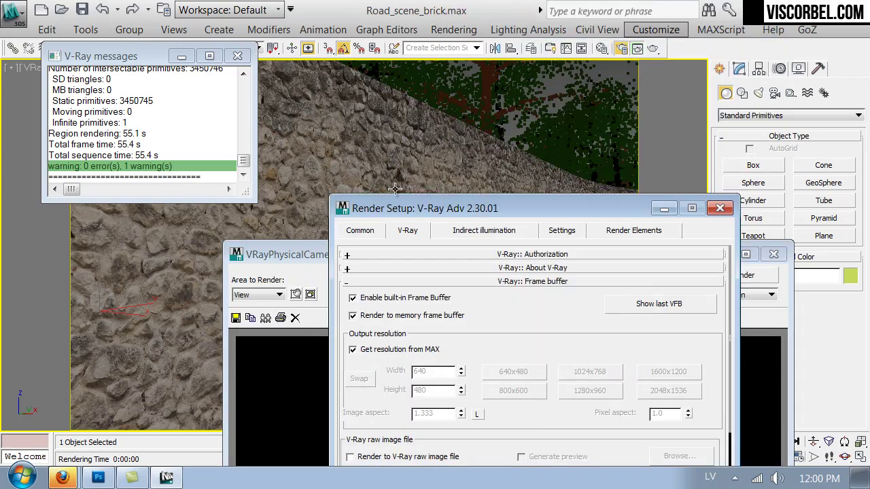
{"action": "left_click", "coordinate": [618, 304]}
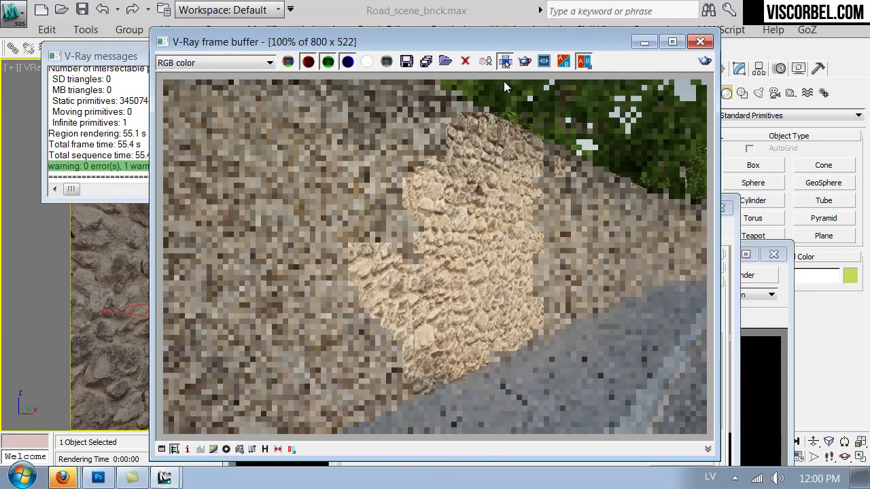
{"action": "left_click_drag", "start_coordinate": [495, 192], "coordinate": [367, 313]}
{"action": "left_click", "coordinate": [705, 61]}
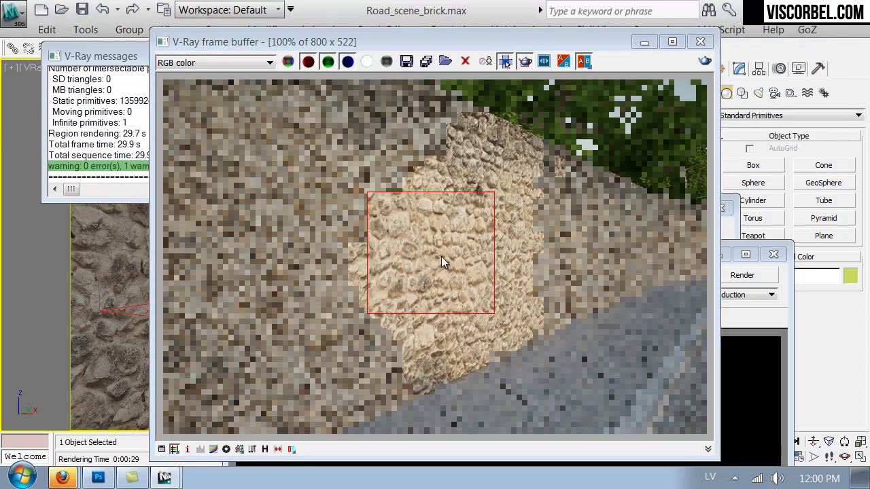
{"action": "left_click", "coordinate": [780, 259]}
{"action": "left_click", "coordinate": [773, 255]}
{"action": "left_click", "coordinate": [731, 301]}
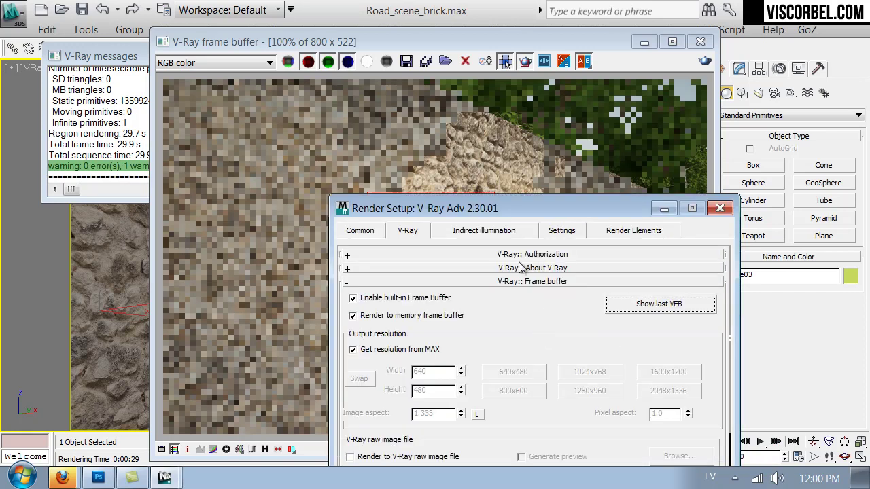
{"action": "left_click_drag", "start_coordinate": [508, 198], "coordinate": [571, 13]}
{"action": "left_click", "coordinate": [739, 15]}
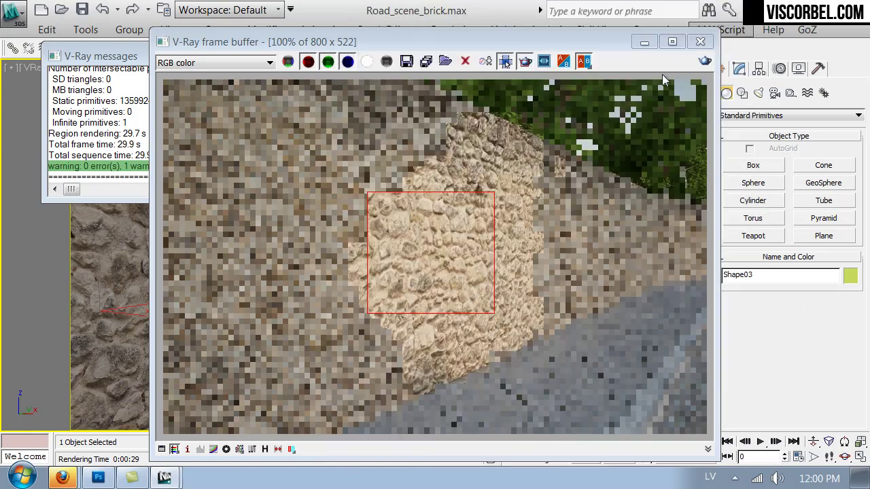
- Reopen the Material Editor and set Stone_old's Displace amount to 0.75
{"action": "key", "text": "m"}
{"action": "left_click", "coordinate": [533, 386]}
{"action": "type", "text": "5"}
{"action": "key", "text": "Return"}
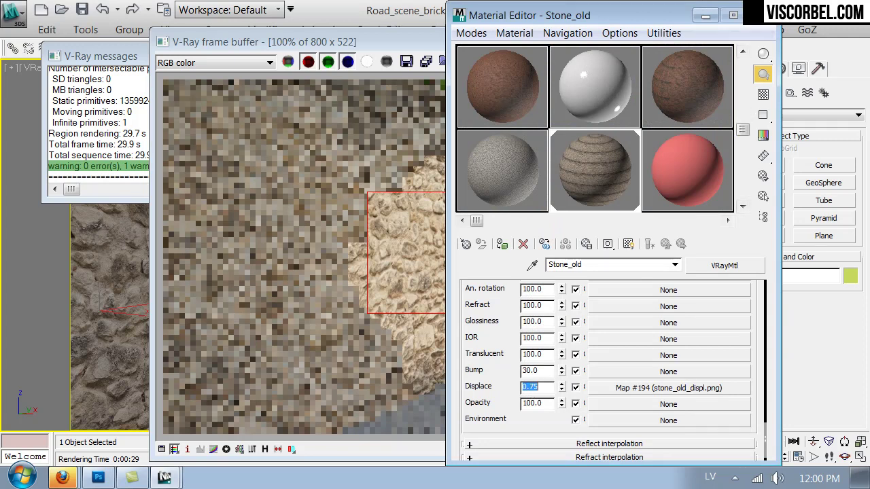
{"action": "key", "text": "m"}
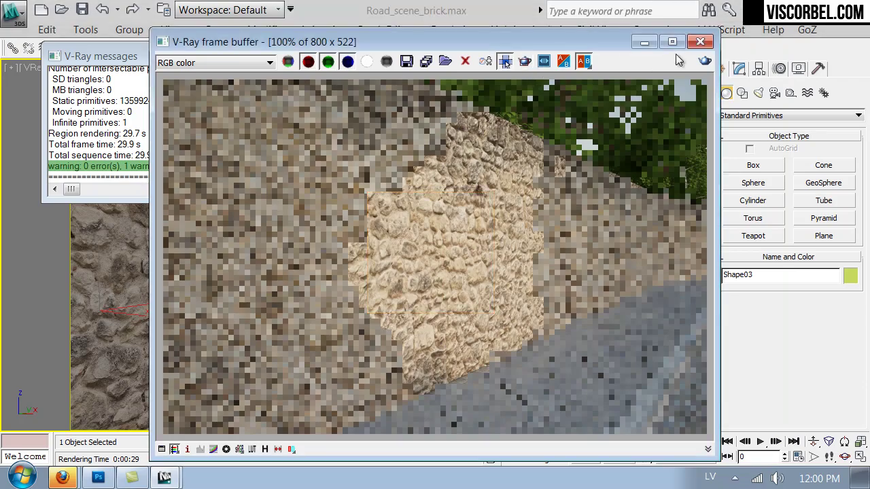
- Walk the camera to a wider view along the wall and road, and start a test render
{"action": "left_click", "coordinate": [700, 42]}
{"action": "key", "text": "Up"}
{"action": "key", "text": "Down"}
{"action": "mouse_move", "coordinate": [466, 299]}
{"action": "left_mouse_down"}
{"action": "mouse_move", "coordinate": [458, 295]}
{"action": "mouse_move", "coordinate": [473, 295]}
{"action": "left_mouse_up"}
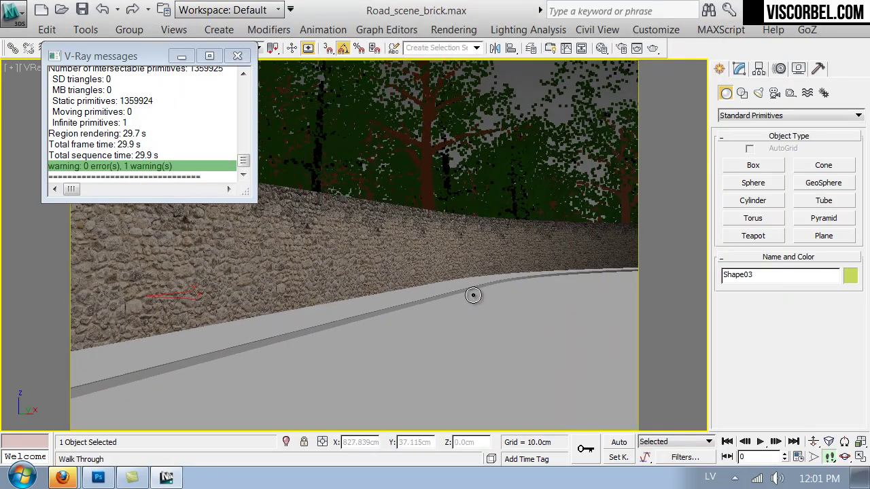
{"action": "key", "text": "Down"}
{"action": "key", "text": "Up"}
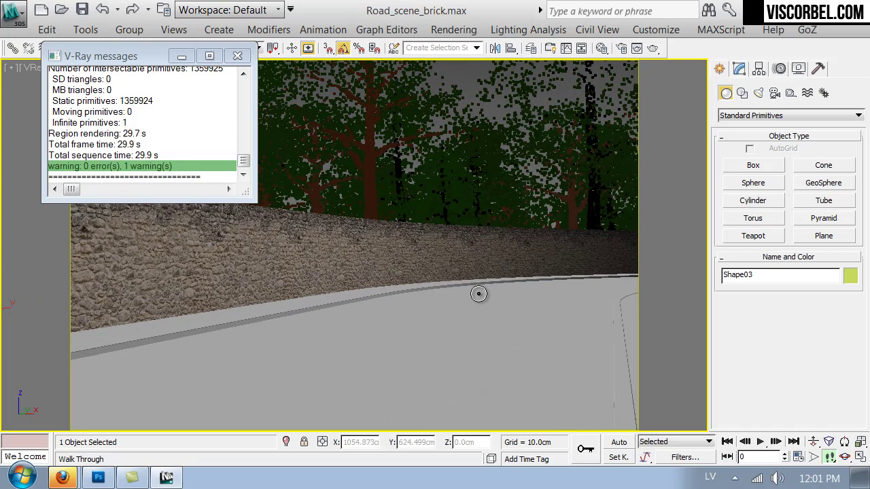
{"action": "key", "text": "Up"}
{"action": "key", "text": "Right"}
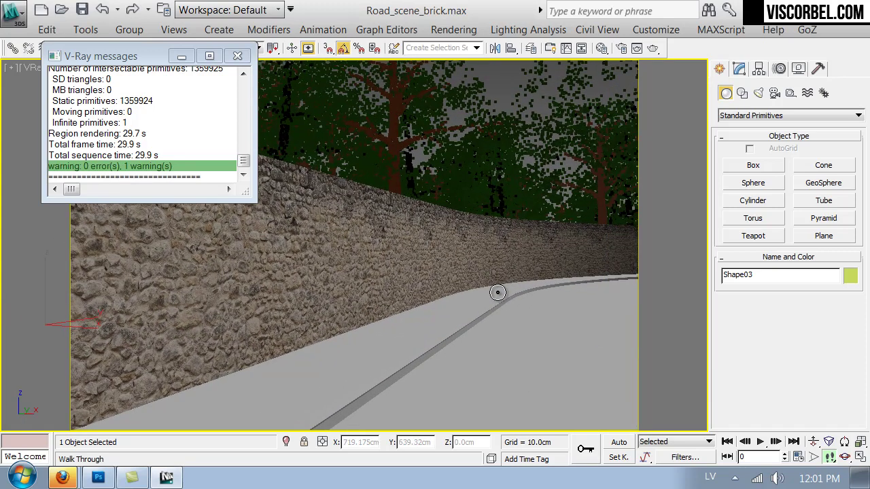
{"action": "left_click", "coordinate": [652, 48]}
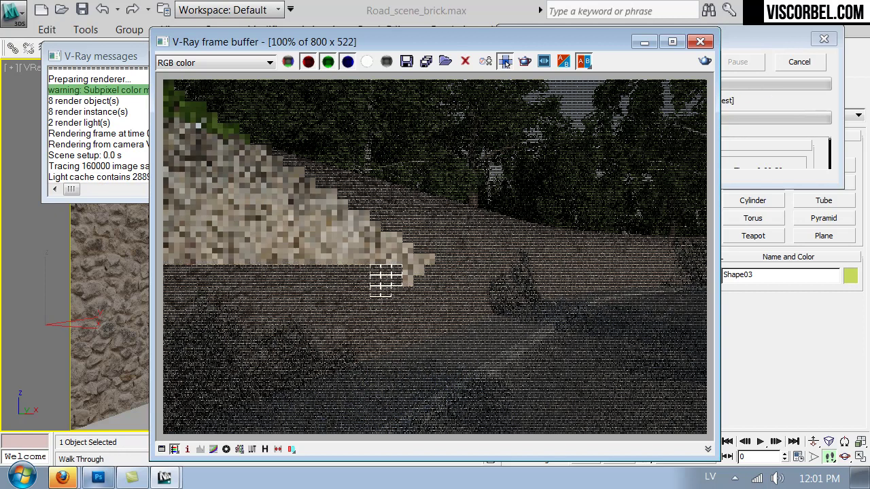
- Switch to Photoshop, hide Layer 1 copy 3 and darken Layer 1 copy 2 with Hue/Saturation at Lightness -34
{"action": "key", "text": "alt+Tab"}
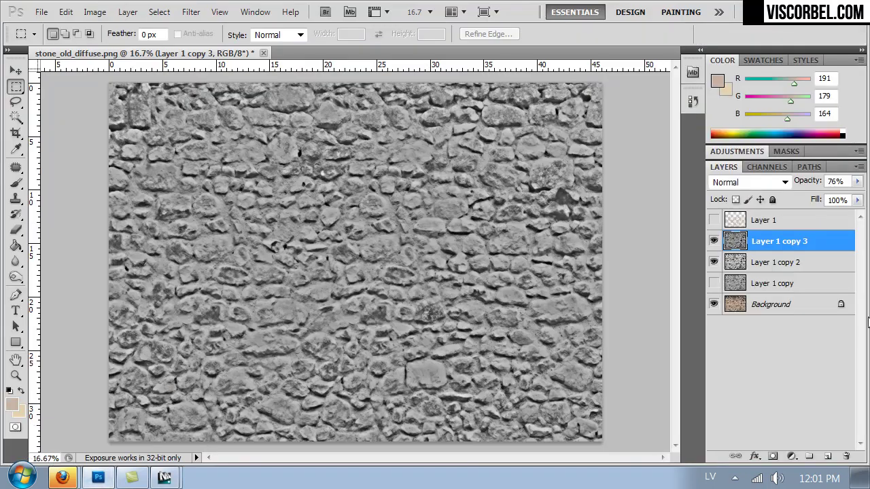
{"action": "left_click", "coordinate": [713, 240]}
{"action": "left_click", "coordinate": [763, 265]}
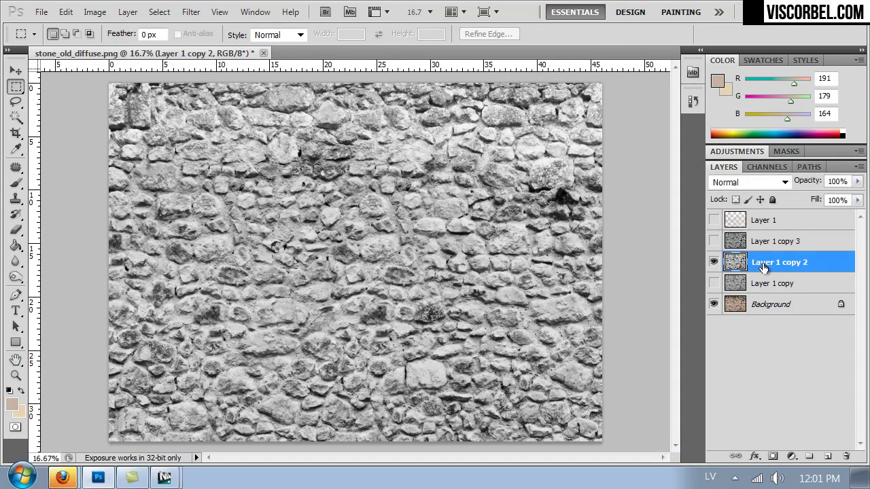
{"action": "key", "text": "ctrl+u"}
{"action": "left_click_drag", "start_coordinate": [600, 235], "coordinate": [573, 238]}
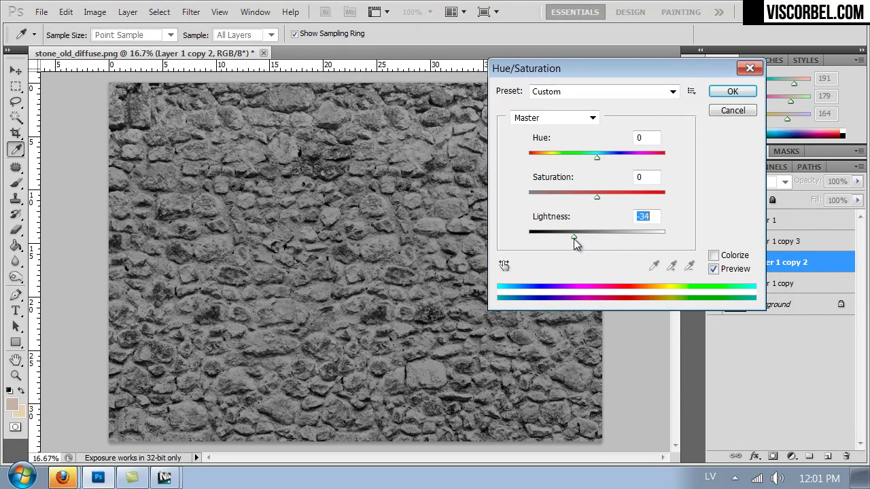
{"action": "left_click", "coordinate": [728, 92]}
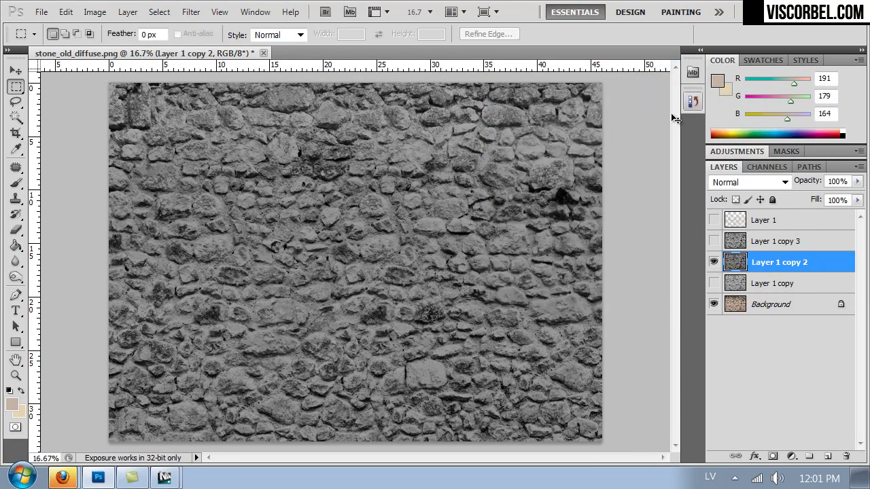
- Apply a second Hue/Saturation adjustment with Lightness +26 to Layer 1 copy 2 to flatten its contrast
{"action": "key", "text": "ctrl+u"}
{"action": "left_click_drag", "start_coordinate": [613, 238], "coordinate": [614, 235]}
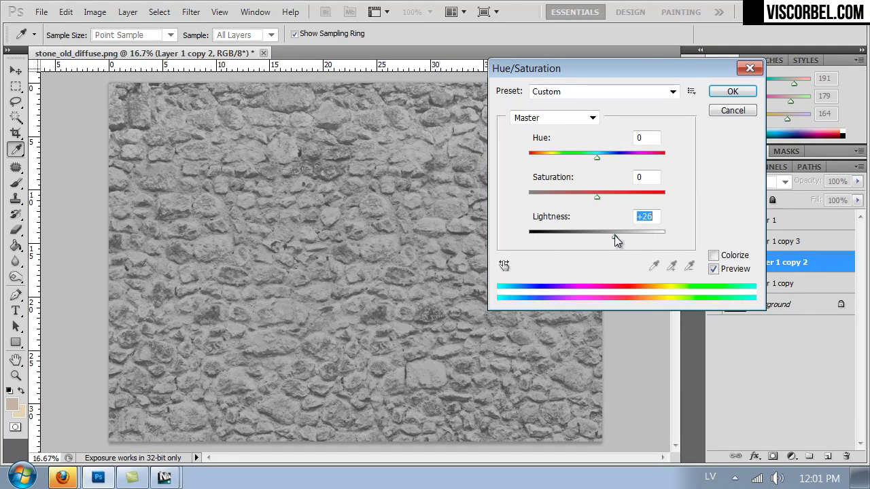
{"action": "left_click", "coordinate": [732, 92]}
{"action": "key", "text": "ctrl+u"}
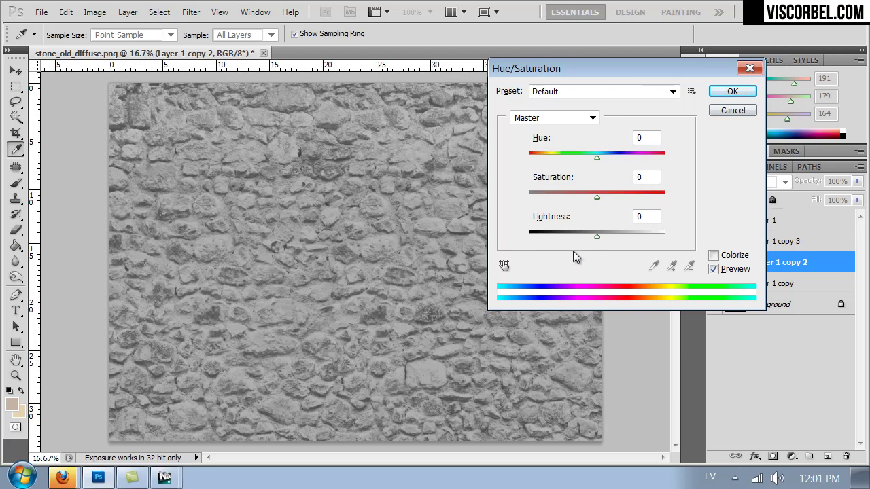
{"action": "left_click", "coordinate": [731, 93]}
- Save the adjusted image in the Textures folder as a PNG named stone_old_refl.png
{"action": "key", "text": "m"}
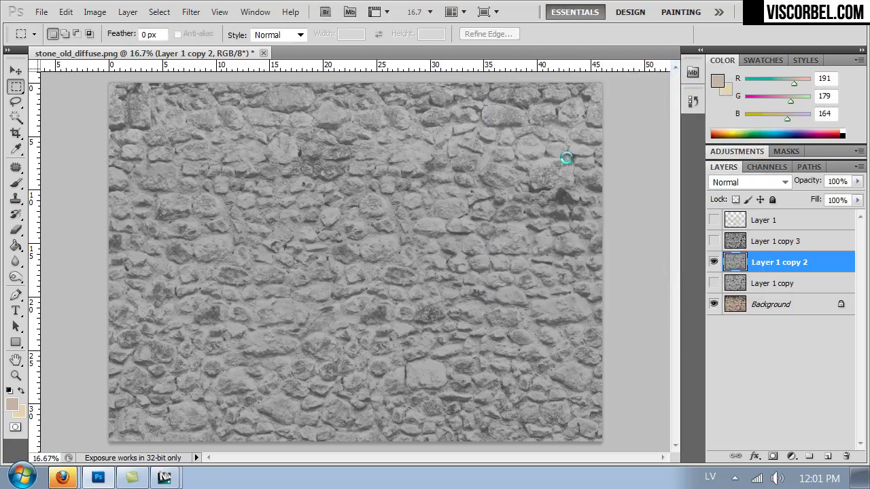
{"action": "left_click", "coordinate": [290, 331]}
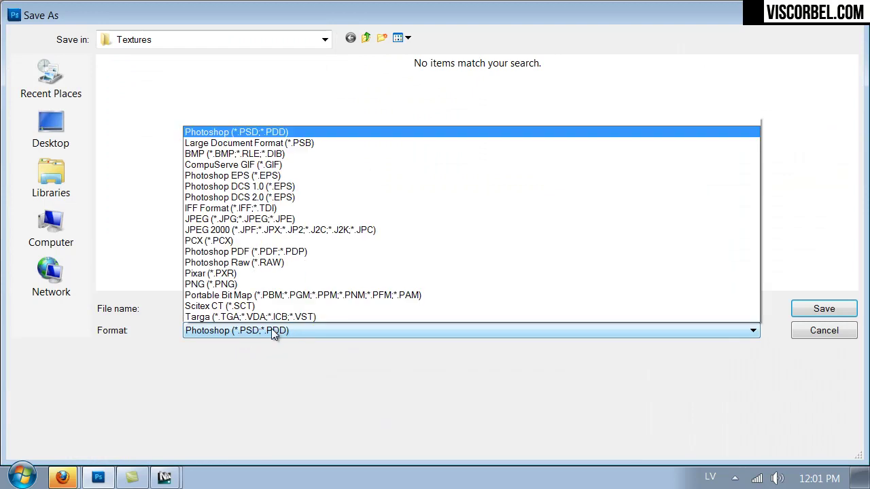
{"action": "left_click", "coordinate": [254, 268]}
{"action": "left_click", "coordinate": [245, 307]}
{"action": "left_click", "coordinate": [235, 308]}
{"action": "left_click_drag", "start_coordinate": [230, 307], "coordinate": [258, 307]}
{"action": "type", "text": "refl.png"}
{"action": "key", "text": "Return"}
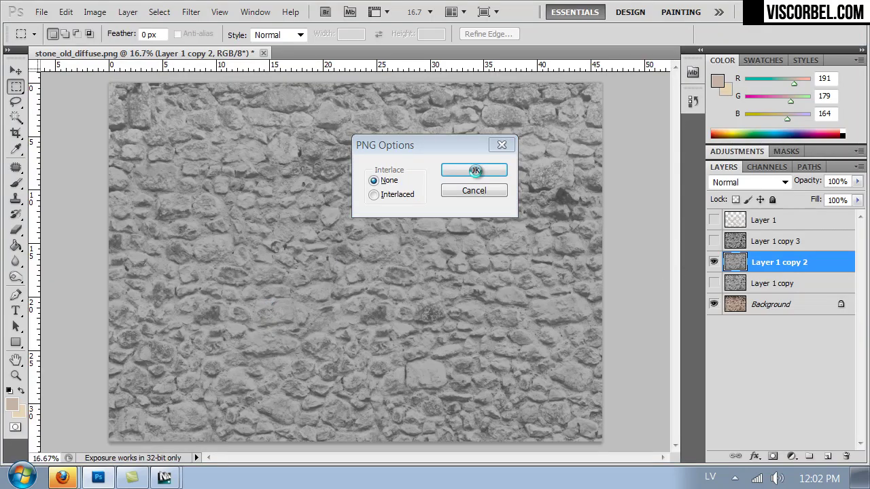
- Switch to the V-Ray frame buffer in 3ds Max, cancel the running test render and close the frame buffer
{"action": "mouse_move", "coordinate": [164, 478]}
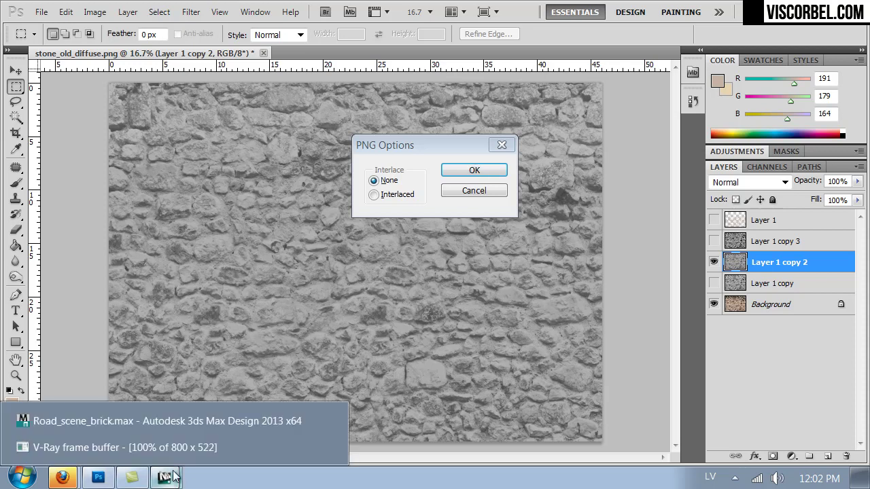
{"action": "left_click", "coordinate": [193, 452]}
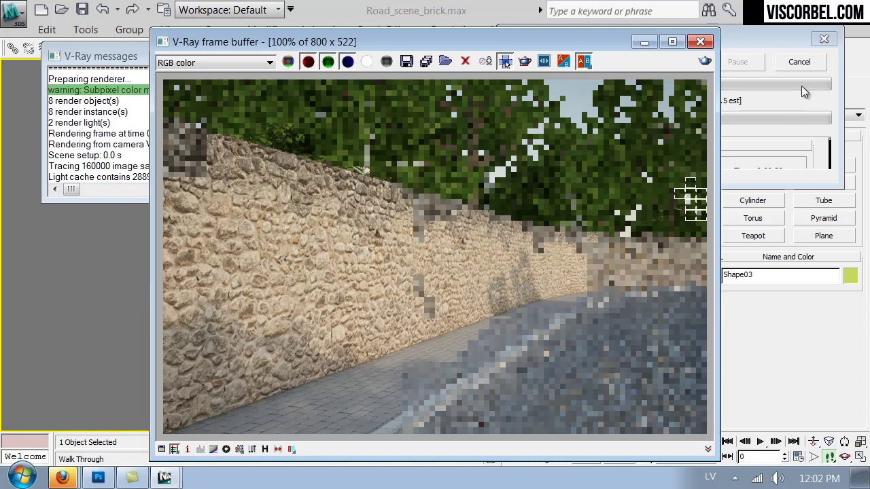
{"action": "left_click", "coordinate": [800, 63]}
{"action": "left_click", "coordinate": [700, 41]}
- In the Stone_old material, set the blur to 0.2 on the displacement map and 0.3 on the diffuse map
{"action": "key", "text": "m"}
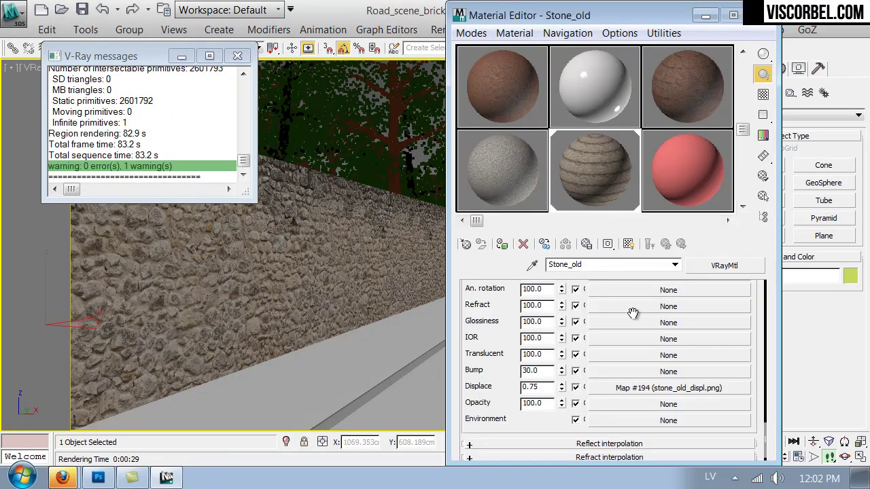
{"action": "left_click", "coordinate": [621, 388]}
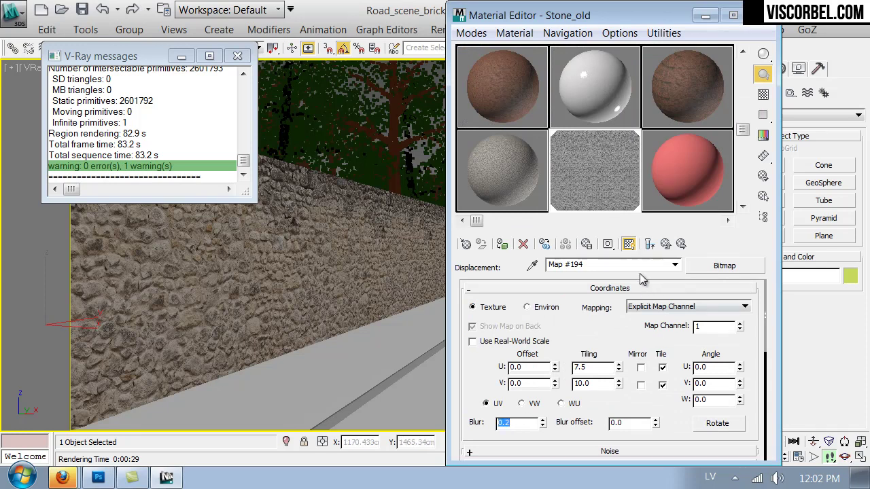
{"action": "left_click", "coordinate": [666, 244]}
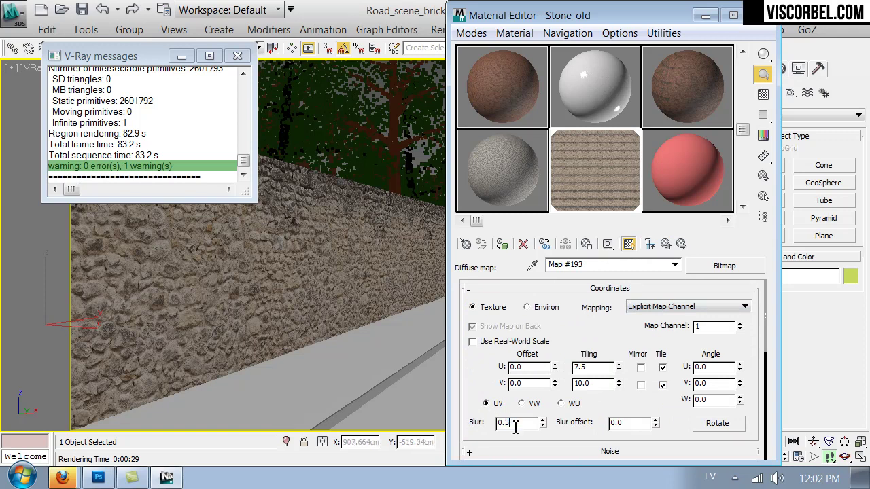
{"action": "left_click", "coordinate": [665, 244]}
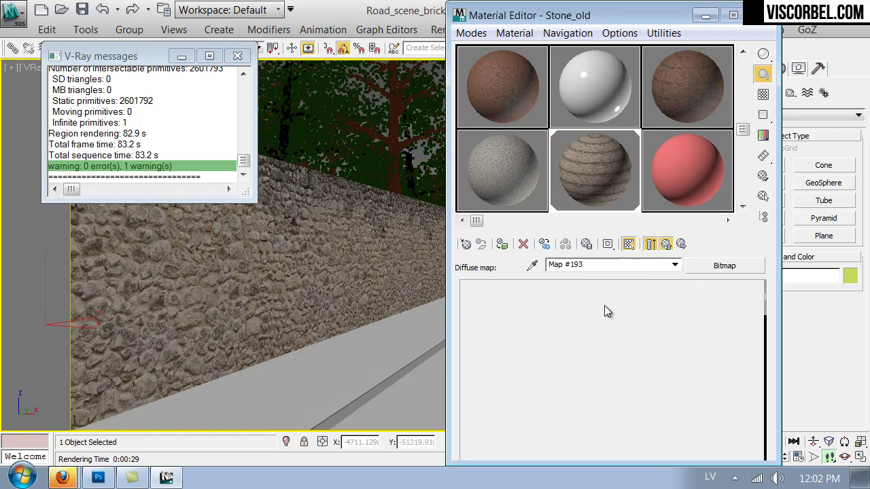
- Copy the displacement map into the Bump slot as a separate copy and set the bump amount to 60
{"action": "scroll", "coordinate": [638, 391], "scroll_direction": "down", "scroll_amount": 3}
{"action": "right_click", "coordinate": [644, 371]}
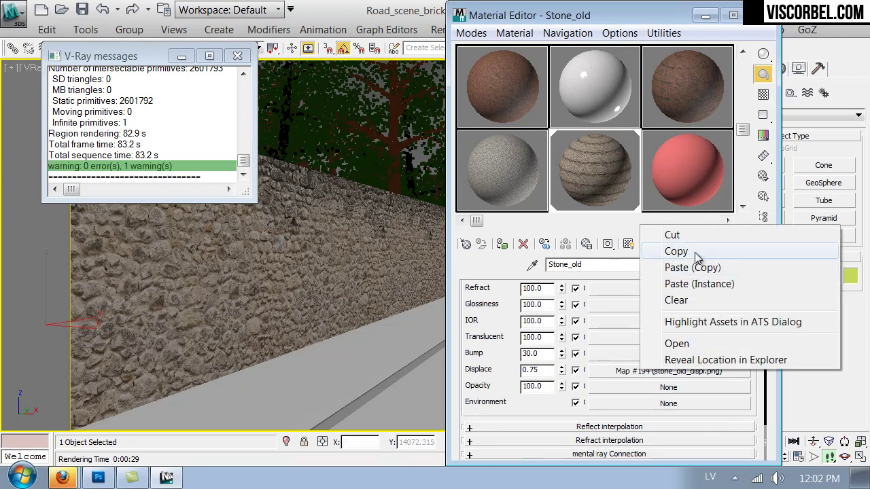
{"action": "left_click", "coordinate": [696, 257]}
{"action": "right_click", "coordinate": [616, 353]}
{"action": "left_click", "coordinate": [652, 361]}
{"action": "left_click_drag", "start_coordinate": [538, 353], "coordinate": [476, 354]}
{"action": "type", "text": "60"}
{"action": "key", "text": "Return"}
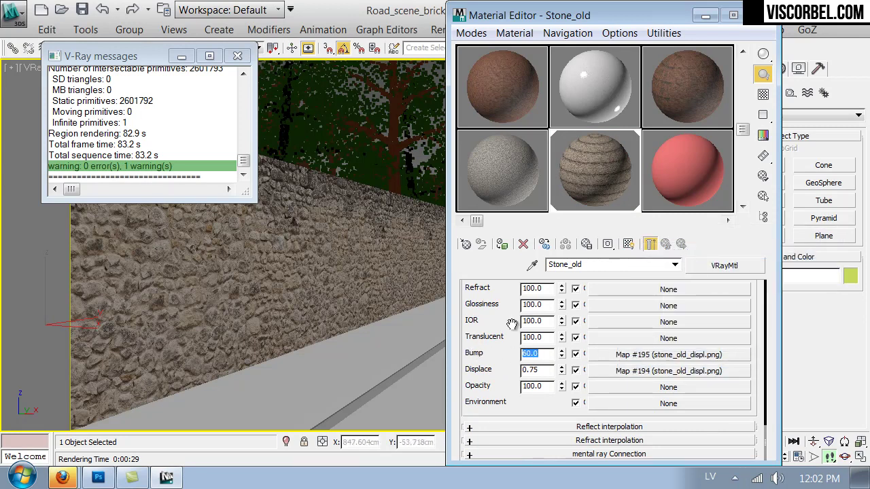
- Paste a copy of the displacement map into the Reflect slot and replace its bitmap with stone_old_refl.png
{"action": "scroll", "coordinate": [568, 381], "scroll_direction": "up", "scroll_amount": 3}
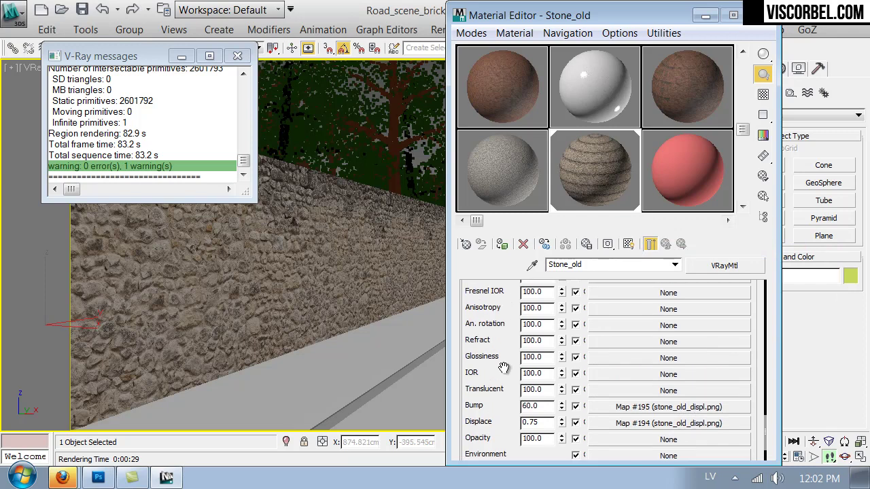
{"action": "scroll", "coordinate": [631, 319], "scroll_direction": "up", "scroll_amount": 2}
{"action": "right_click", "coordinate": [623, 307]}
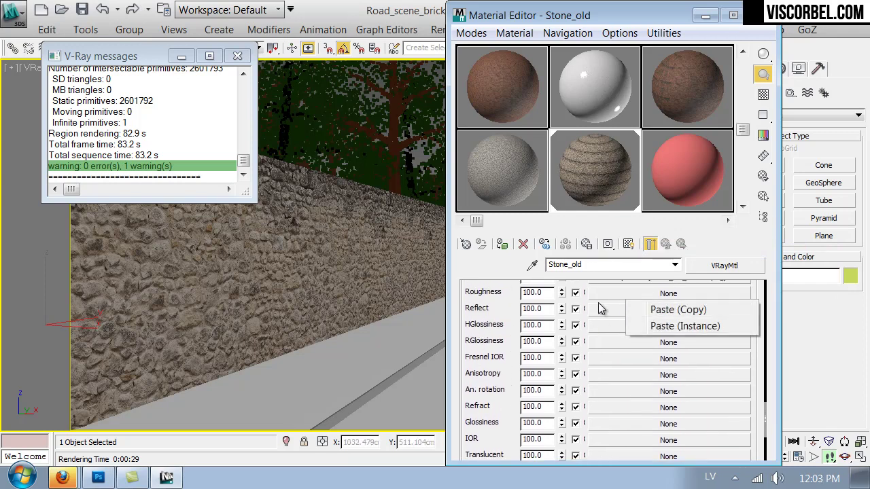
{"action": "left_click", "coordinate": [676, 310]}
{"action": "left_click", "coordinate": [668, 309]}
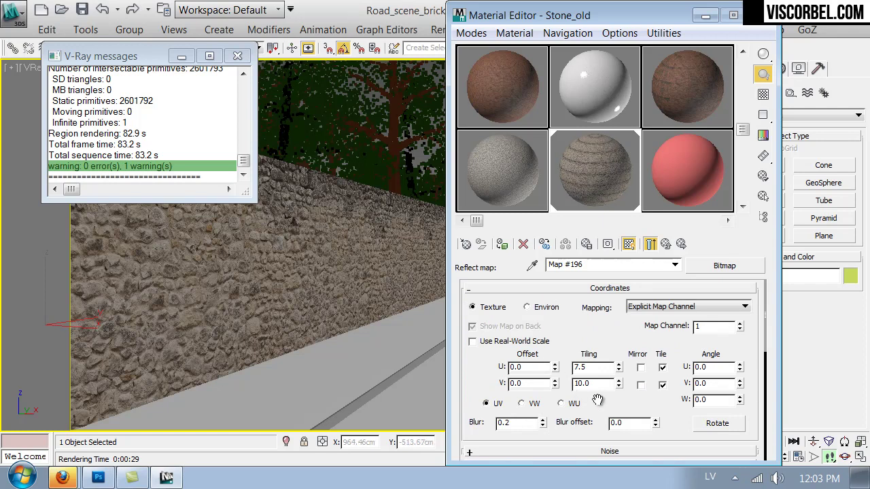
{"action": "scroll", "coordinate": [581, 395], "scroll_direction": "down", "scroll_amount": 5}
{"action": "left_click", "coordinate": [627, 374]}
{"action": "left_click", "coordinate": [275, 138]}
{"action": "scroll", "coordinate": [252, 156], "scroll_direction": "down", "scroll_amount": 3}
{"action": "double_click", "coordinate": [266, 202]}
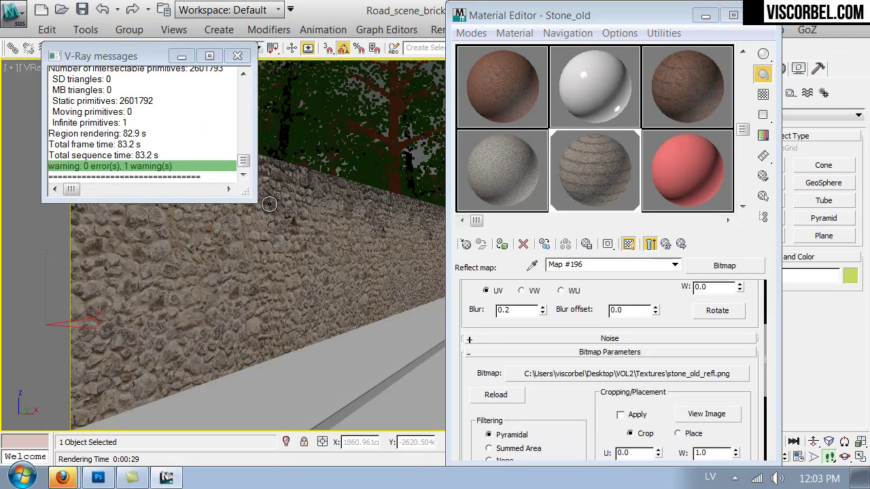
- Set reflection glossiness to 0.35, enable Fresnel reflections with an IOR of 3.0, and check the enlarged Stone_old sample
{"action": "left_click", "coordinate": [665, 244]}
{"action": "scroll", "coordinate": [482, 293], "scroll_direction": "up", "scroll_amount": 10}
{"action": "type", "text": "0.35"}
{"action": "key", "text": "Return"}
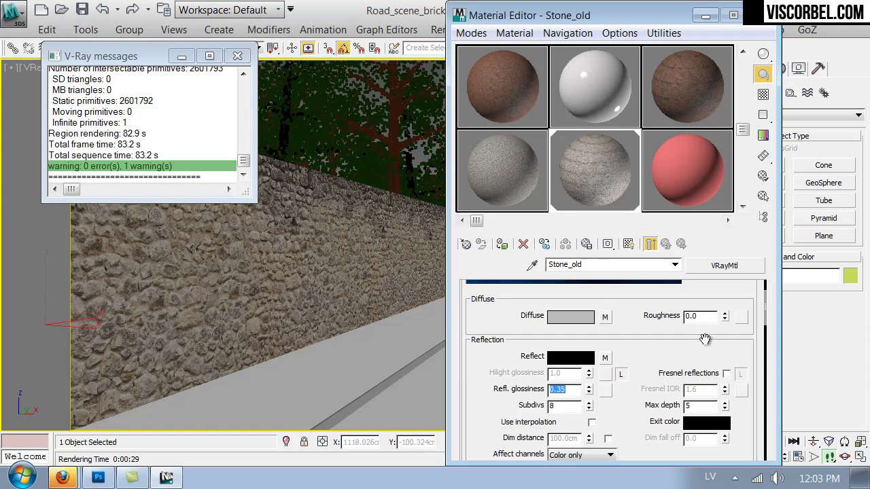
{"action": "left_click", "coordinate": [727, 373]}
{"action": "double_click", "coordinate": [693, 389]}
{"action": "type", "text": "3.0"}
{"action": "key", "text": "Return"}
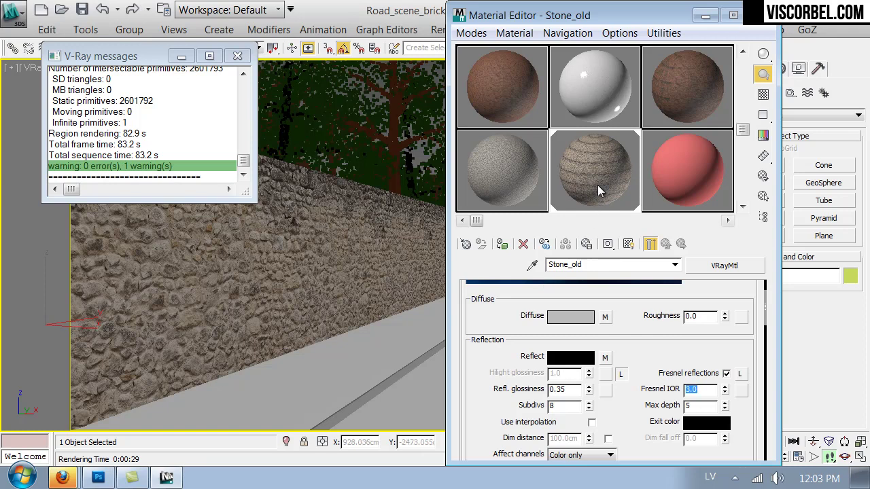
{"action": "double_click", "coordinate": [598, 173]}
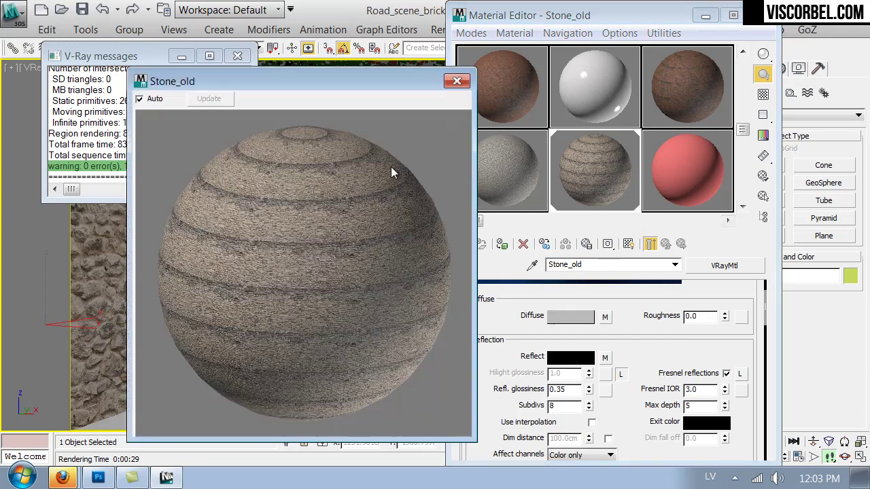
{"action": "left_click", "coordinate": [459, 82]}
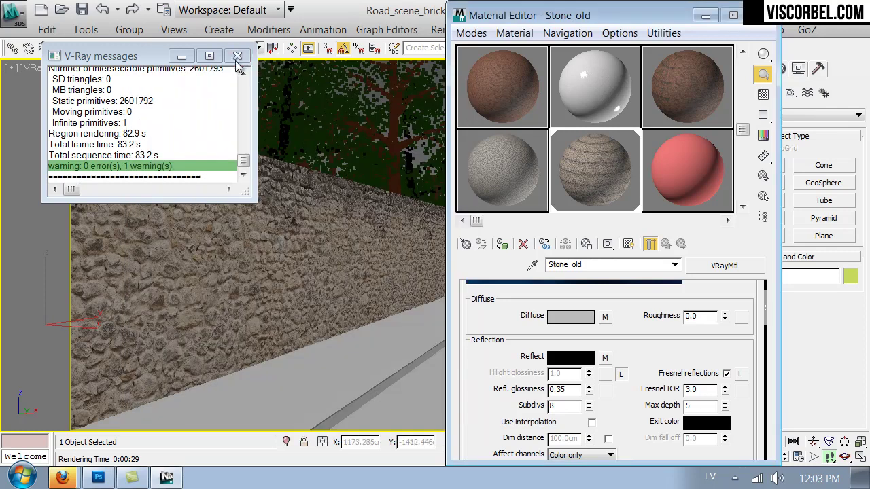
- Test render the wall from the camera view, then cancel the render and close the frame buffer
{"action": "left_click", "coordinate": [237, 56]}
{"action": "left_click", "coordinate": [734, 15]}
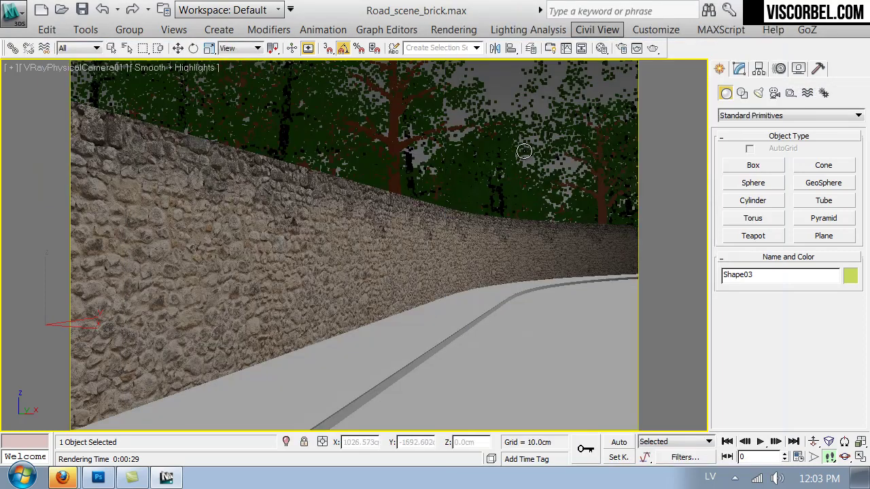
{"action": "left_click", "coordinate": [655, 49]}
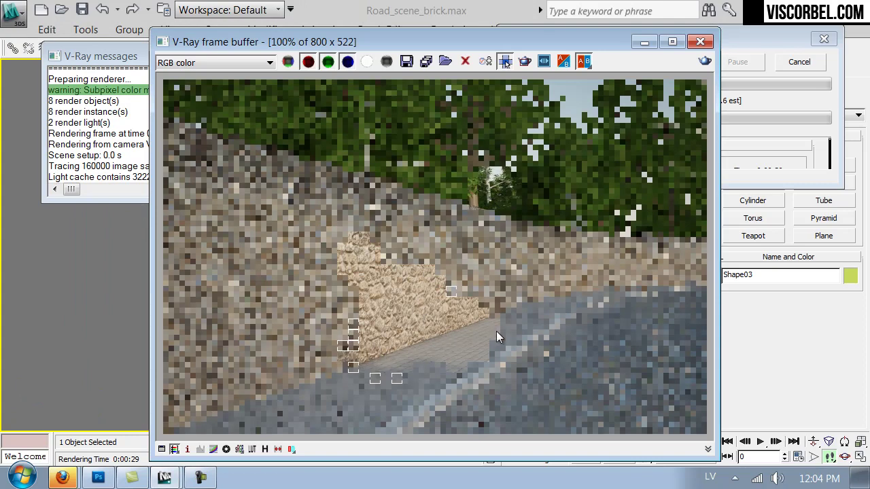
{"action": "left_click", "coordinate": [781, 72]}
{"action": "left_click", "coordinate": [788, 66]}
{"action": "left_click", "coordinate": [707, 41]}
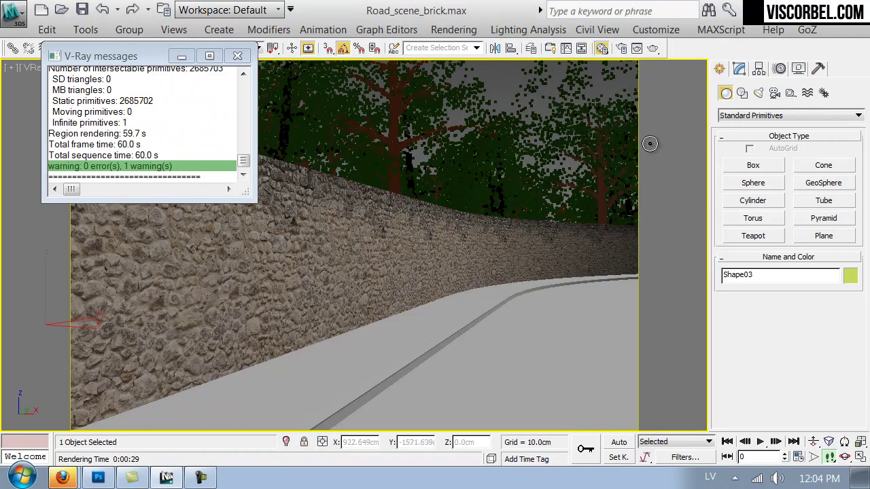
- Change the Stone_old diffuse map from a bitmap to VRayDirt, keeping the old map as a sub-map
{"action": "key", "text": "m"}
{"action": "left_click", "coordinate": [607, 321]}
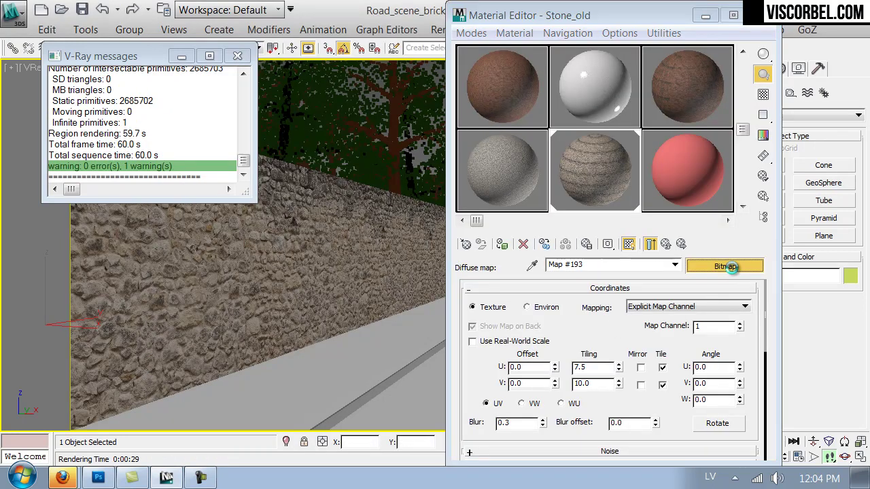
{"action": "left_click", "coordinate": [725, 267]}
{"action": "left_click", "coordinate": [450, 414]}
{"action": "scroll", "coordinate": [457, 406], "scroll_direction": "down", "scroll_amount": 4}
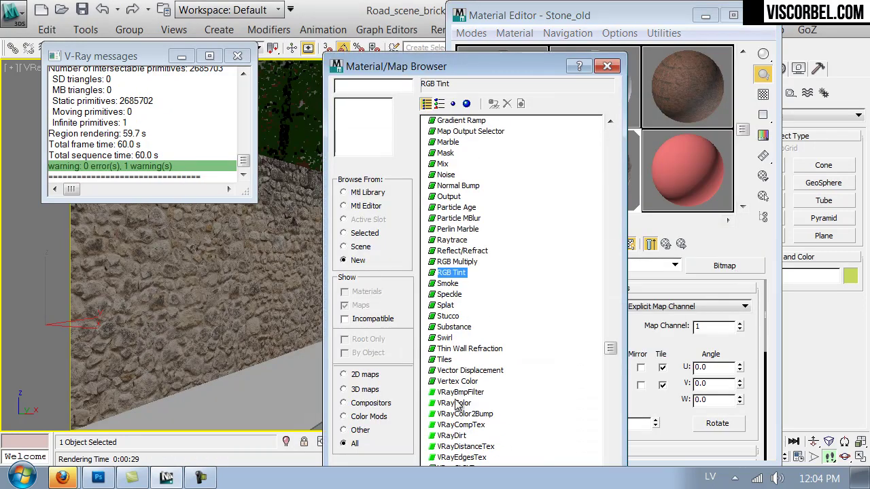
{"action": "double_click", "coordinate": [454, 436]}
{"action": "left_click", "coordinate": [574, 276]}
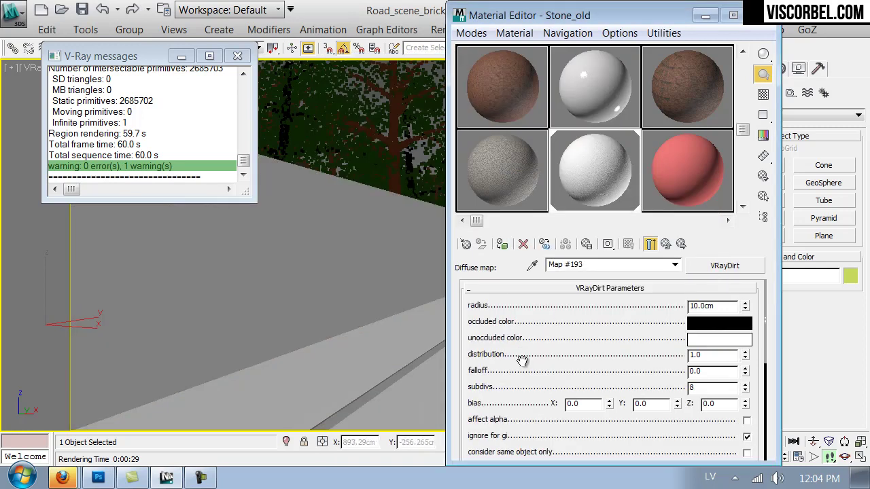
- Move the stone_old_diffuse.png map from the VRayDirt radius slot to the unoccluded color slot
{"action": "scroll", "coordinate": [612, 360], "scroll_direction": "down", "scroll_amount": 5}
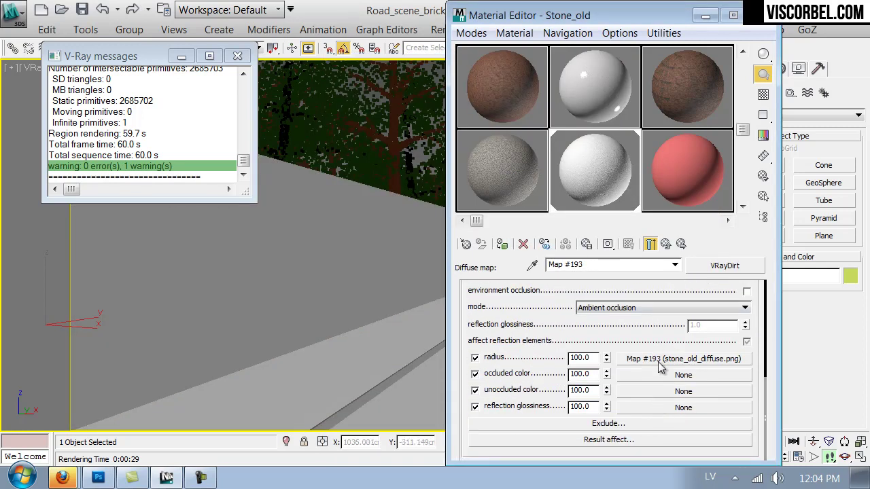
{"action": "right_click", "coordinate": [660, 367]}
{"action": "left_click", "coordinate": [688, 223]}
{"action": "right_click", "coordinate": [647, 395]}
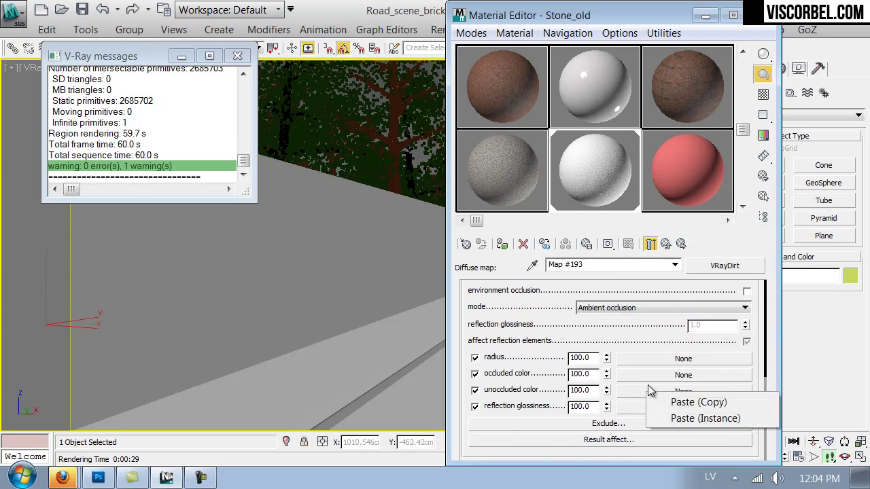
{"action": "left_click", "coordinate": [686, 403]}
- Load dirt.png as a bitmap in the VRayDirt radius slot and show it on the wall in the viewport
{"action": "left_click", "coordinate": [683, 358]}
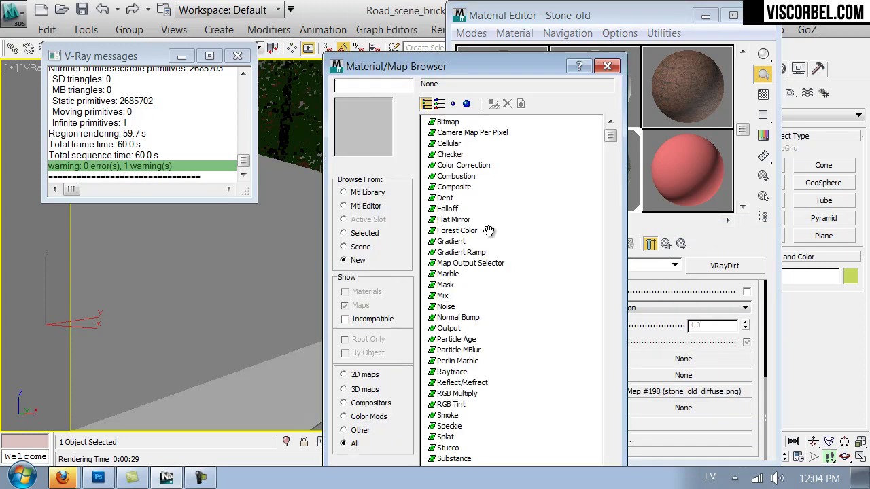
{"action": "double_click", "coordinate": [447, 123]}
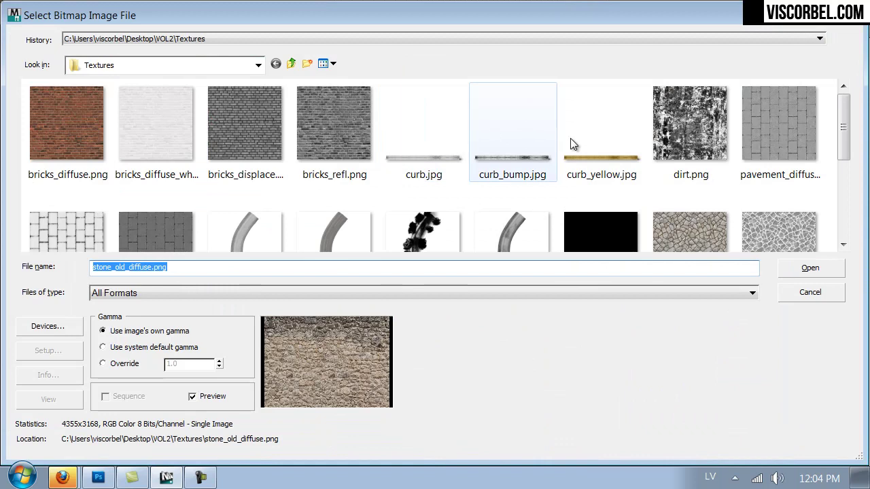
{"action": "double_click", "coordinate": [703, 139]}
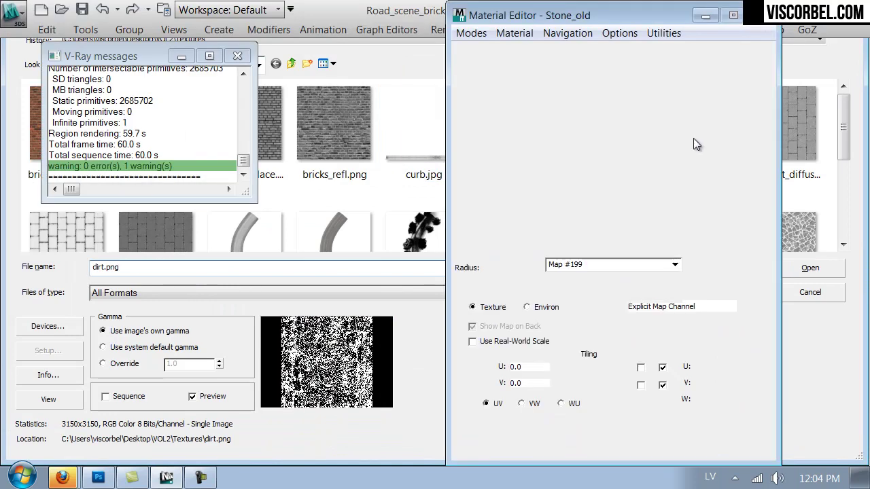
{"action": "left_click", "coordinate": [629, 243]}
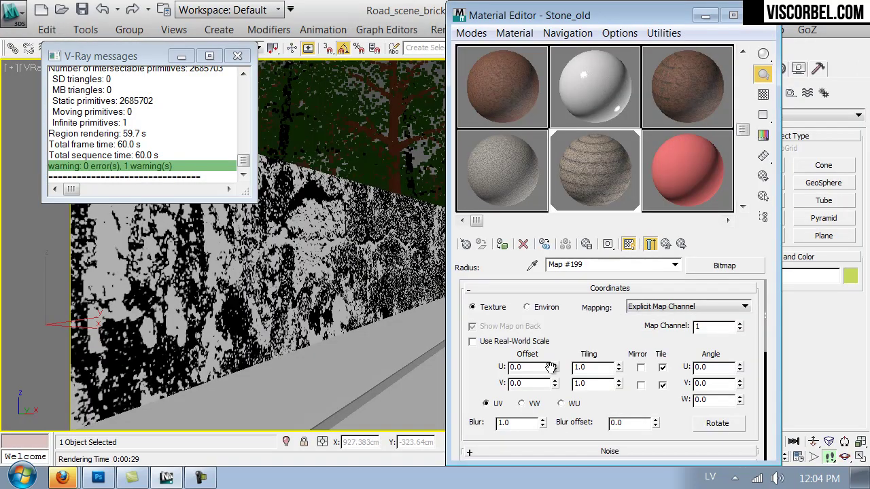
- Set the dirt map's tiling to 3 in U and 5 in V
{"action": "double_click", "coordinate": [605, 366]}
{"action": "key", "text": "Tab"}
{"action": "type", "text": "3"}
{"action": "key", "text": "Return"}
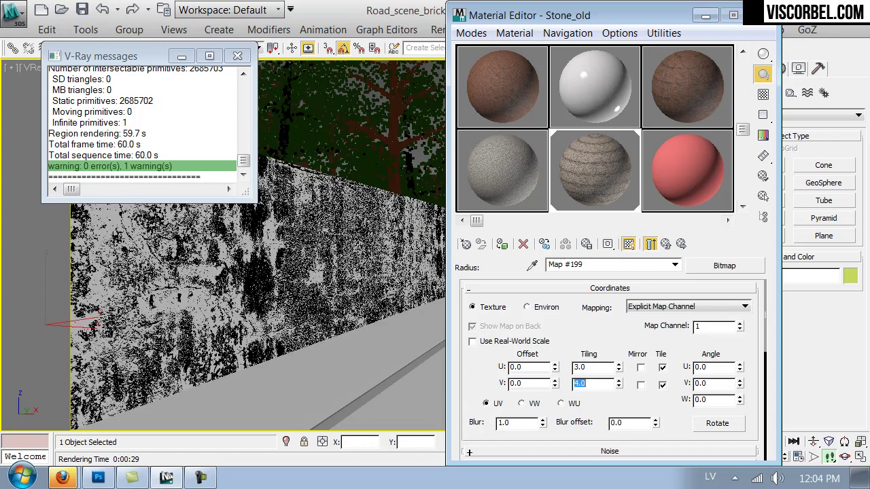
{"action": "key", "text": "Return"}
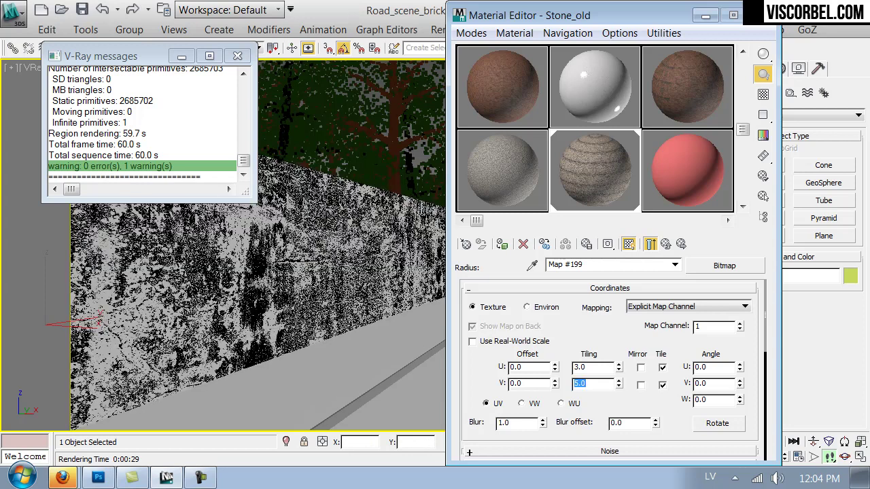
- Set the VRayDirt radius to 60 cm and its occluded color to a dark brown with hue 27, saturation 132 and value 5
{"action": "left_click", "coordinate": [665, 244]}
{"action": "double_click", "coordinate": [725, 306]}
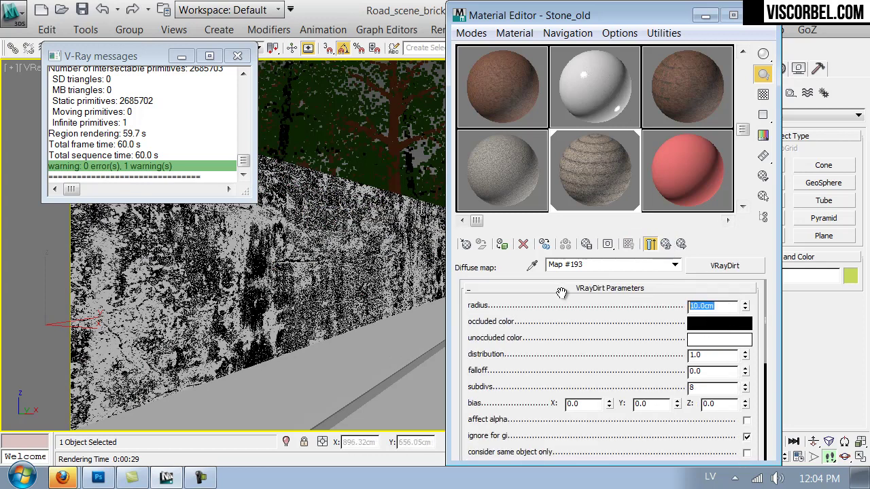
{"action": "type", "text": "60"}
{"action": "key", "text": "Return"}
{"action": "left_click", "coordinate": [724, 326]}
{"action": "left_click_drag", "start_coordinate": [499, 218], "coordinate": [563, 204]}
{"action": "left_click_drag", "start_coordinate": [500, 189], "coordinate": [511, 190]}
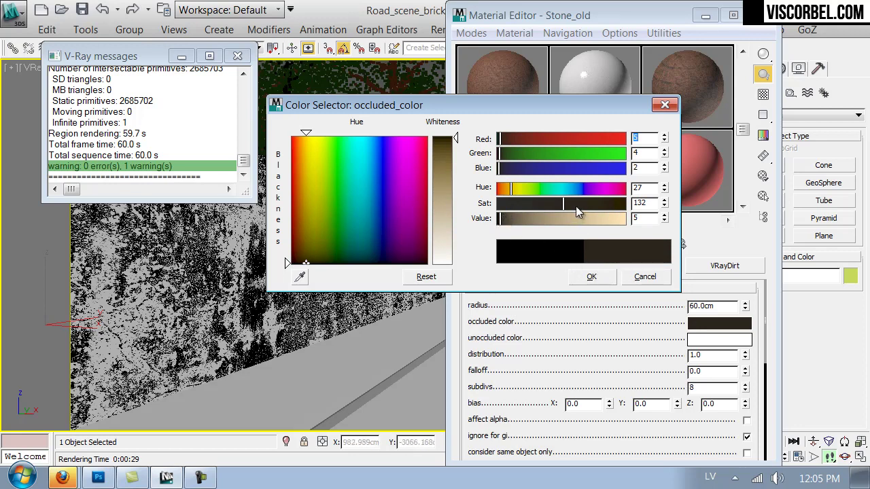
{"action": "left_click", "coordinate": [591, 276]}
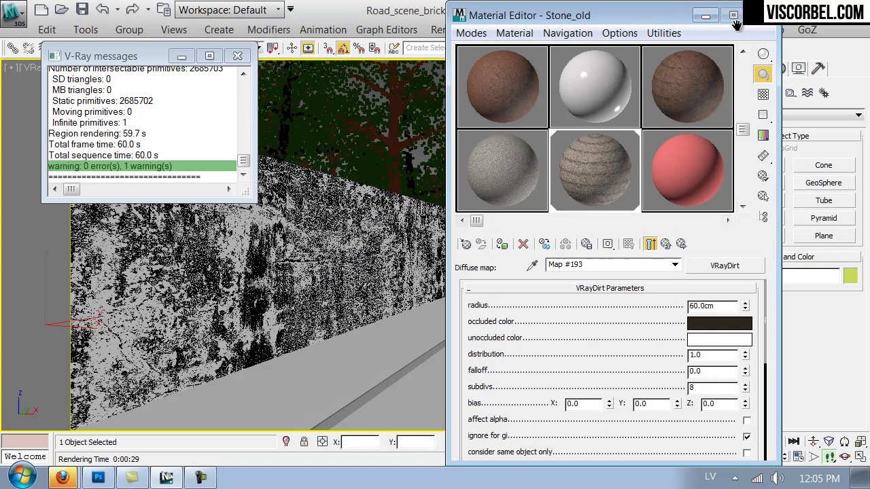
- Close the material editor and start a test render of the wall with the dirt effect
{"action": "left_click", "coordinate": [755, 15]}
{"action": "left_click", "coordinate": [647, 51]}
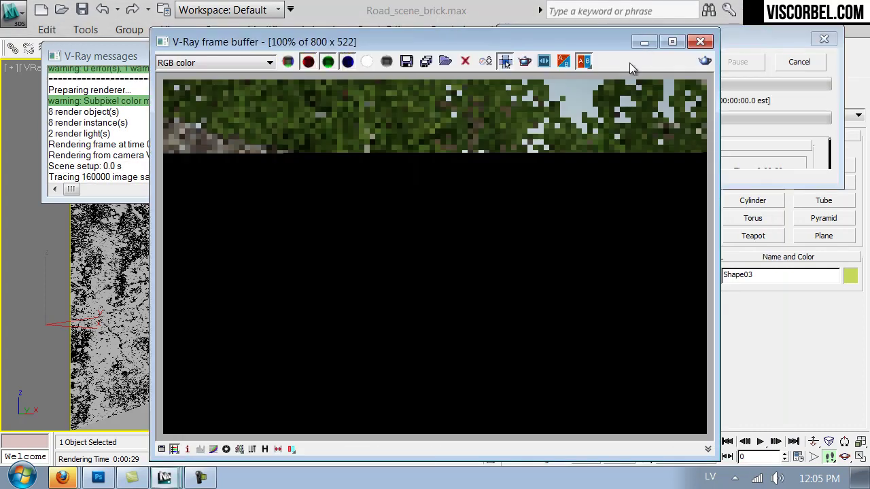